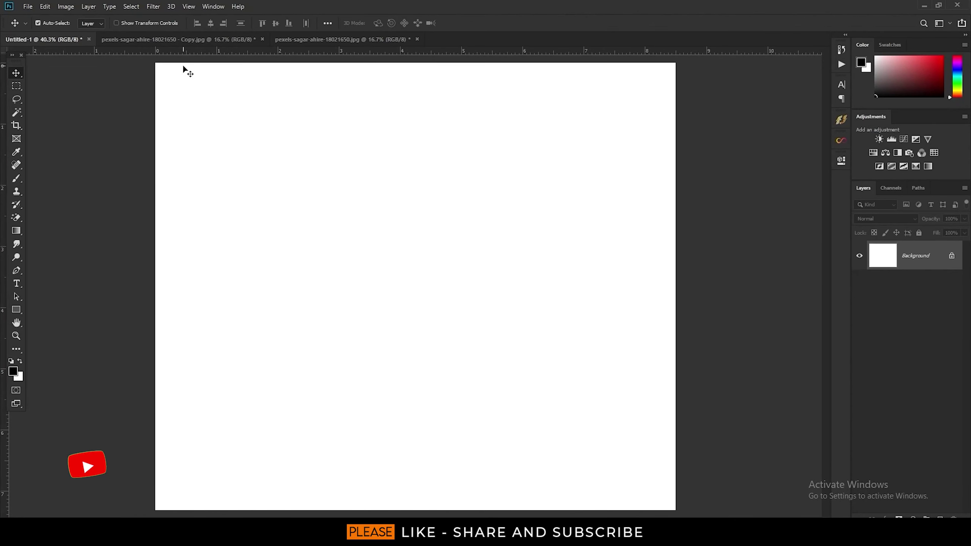
- Duplicate the lavender-gown bride photo onto a new Layer 1 above the Background
key("ctrl+j")
- Trace the bride with a Pen path and turn it into a selection with 0 feather
key("p")
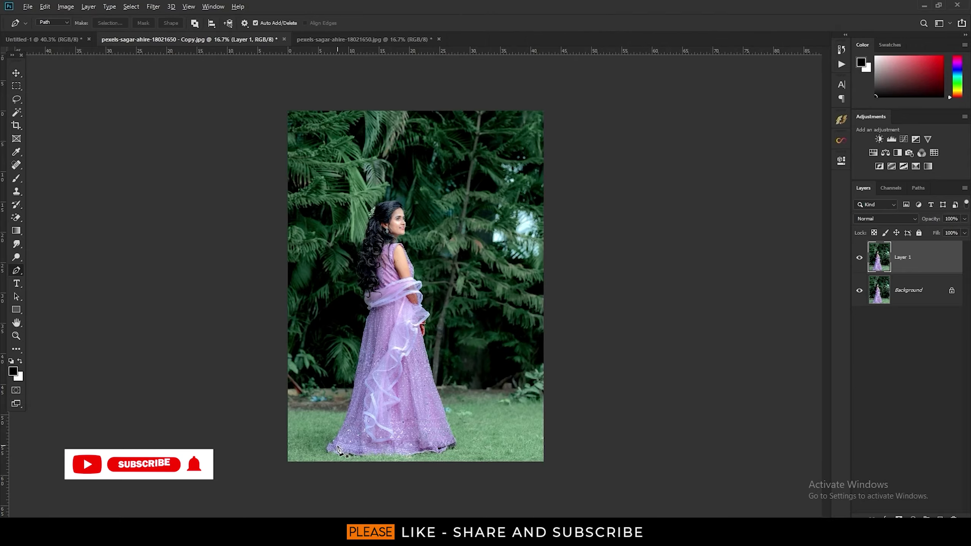
scroll(365, 383, "up", 3)
scroll(339, 443, "up", 1)
scroll(305, 459, "up", 1)
scroll(267, 475, "up", 2)
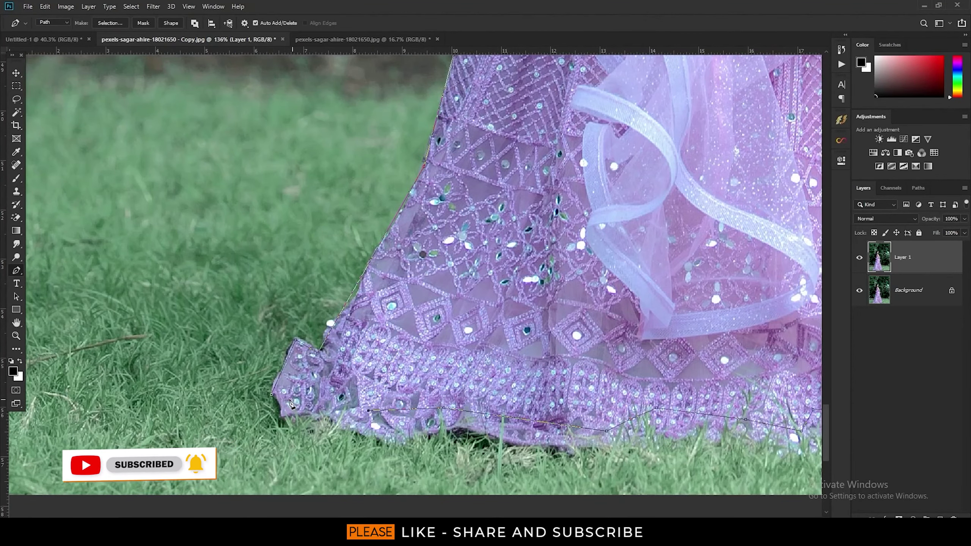
right_click(391, 149)
left_click(422, 190)
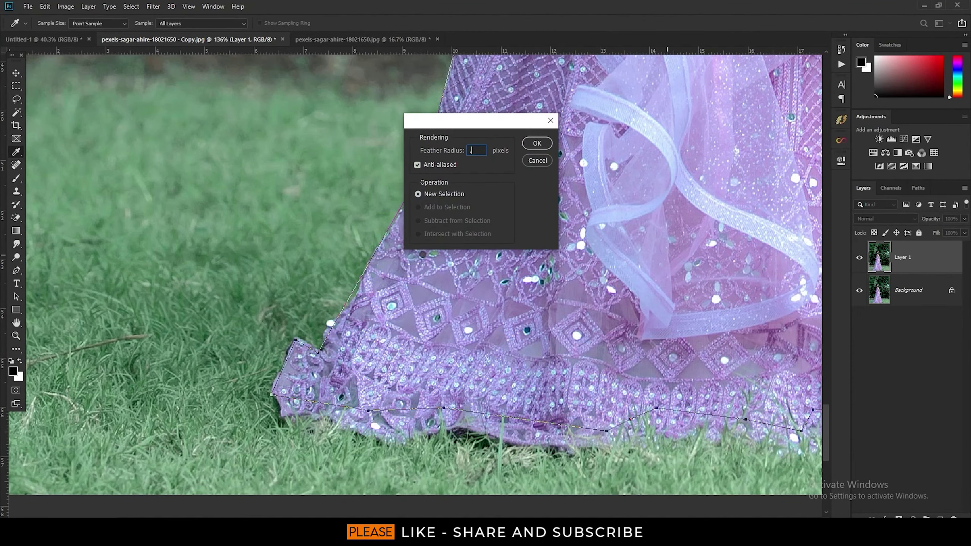
type("0")
key("Return")
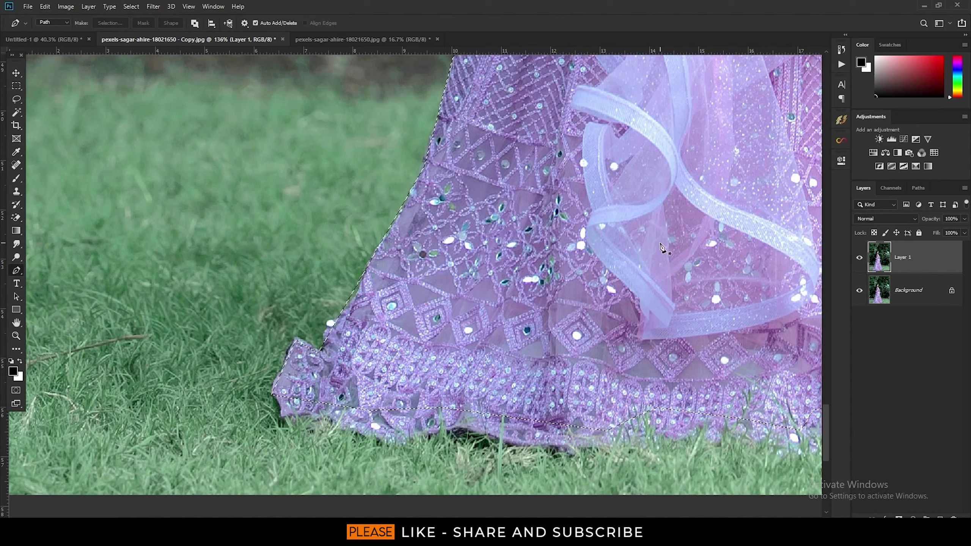
- Mask Layer 1 to keep only the bride and hide the Background layer
left_click(899, 517)
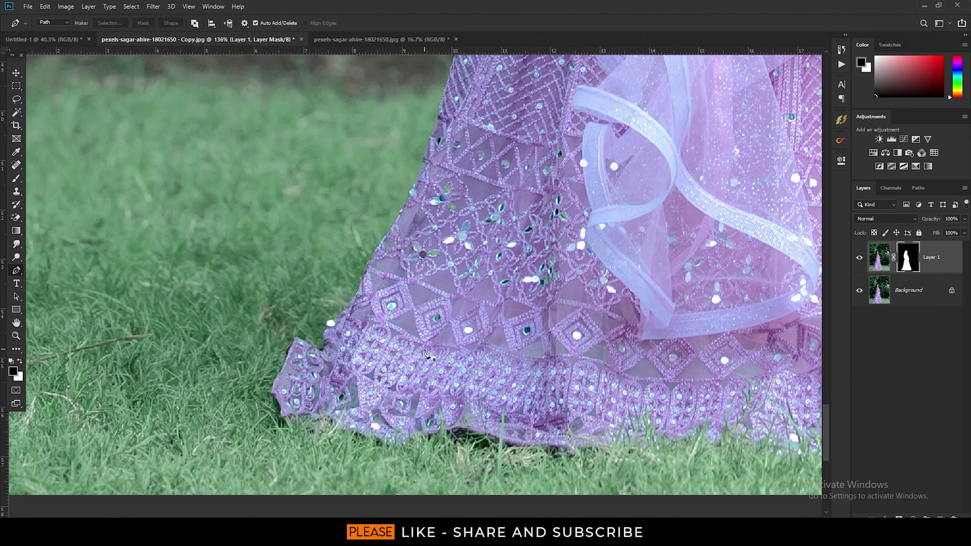
scroll(512, 242, "down", 3)
scroll(513, 241, "down", 2)
scroll(606, 196, "down", 2)
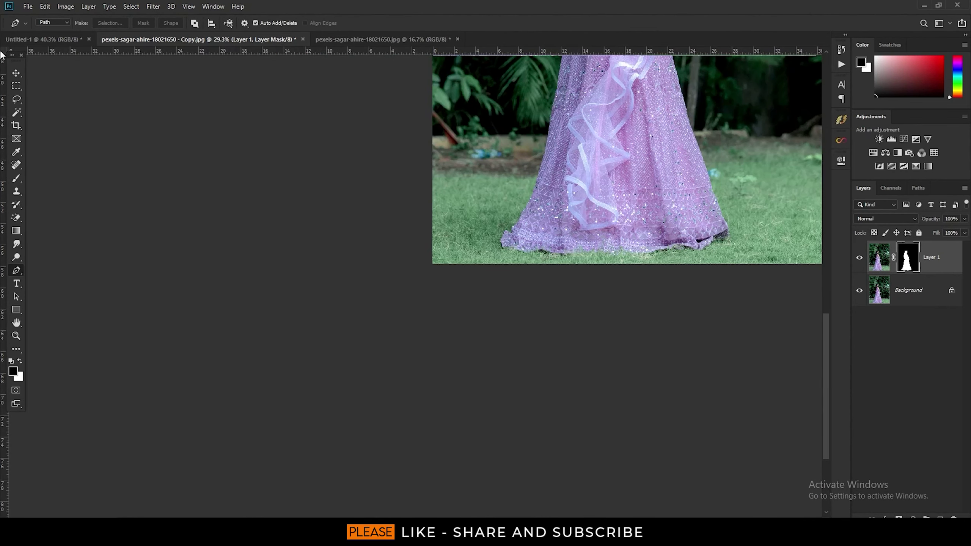
key("v")
left_click(861, 291)
scroll(337, 307, "down", 2)
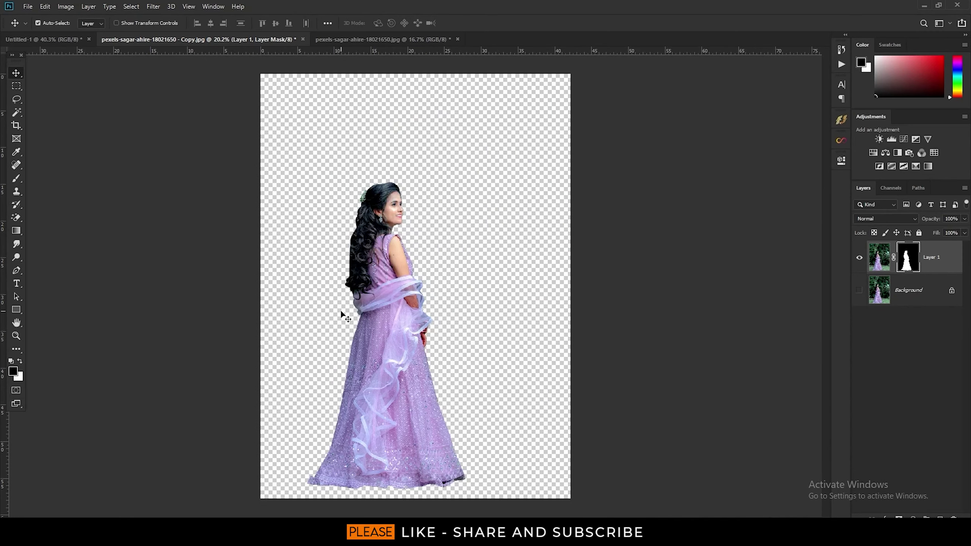
left_click(342, 41)
- Duplicate the bride-and-dog photo onto a new layer and begin a Pen path around them
key("ctrl+j")
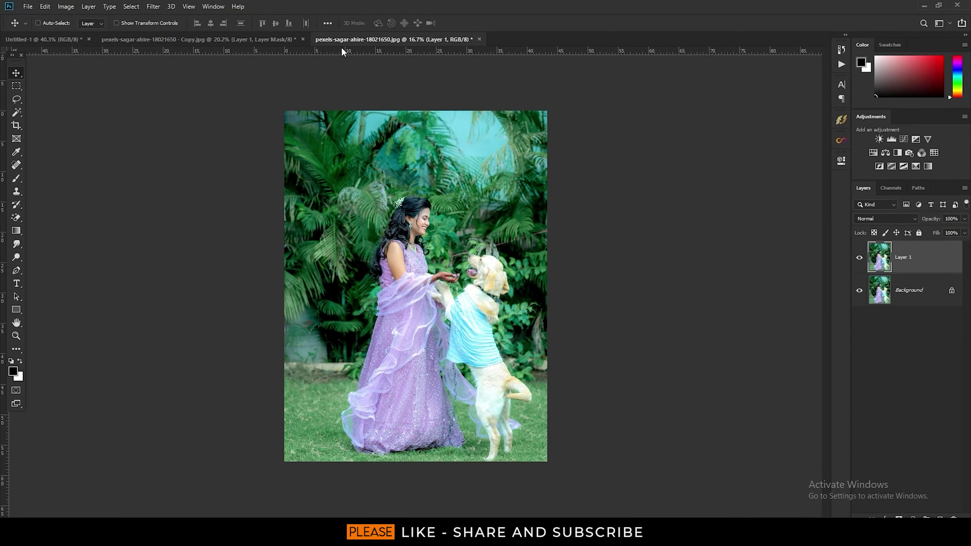
scroll(371, 423, "up", 3)
scroll(344, 436, "up", 3)
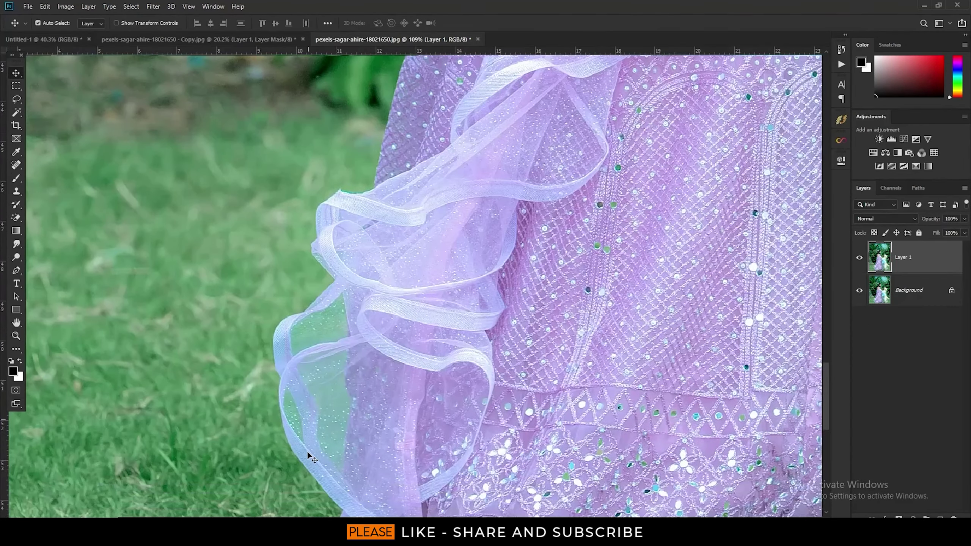
scroll(308, 455, "up", 2)
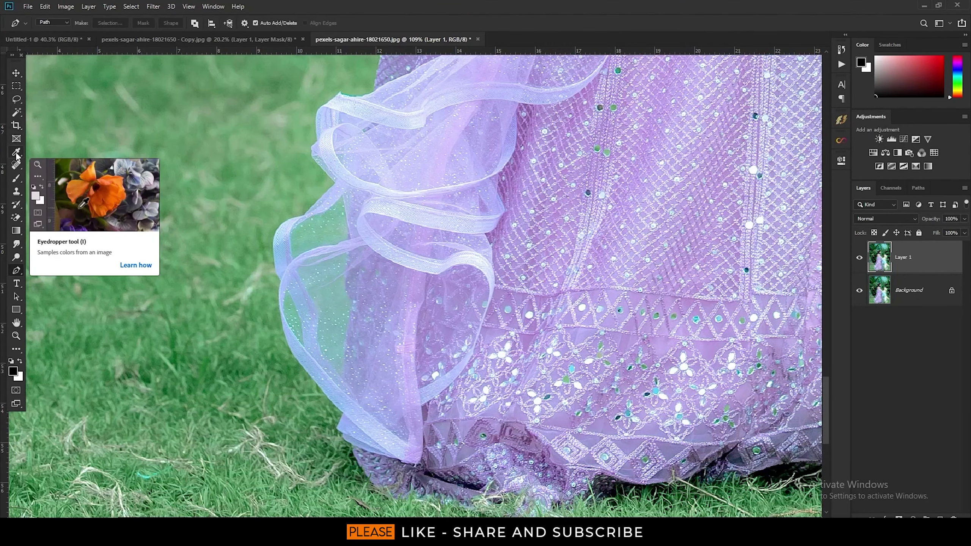
key("p")
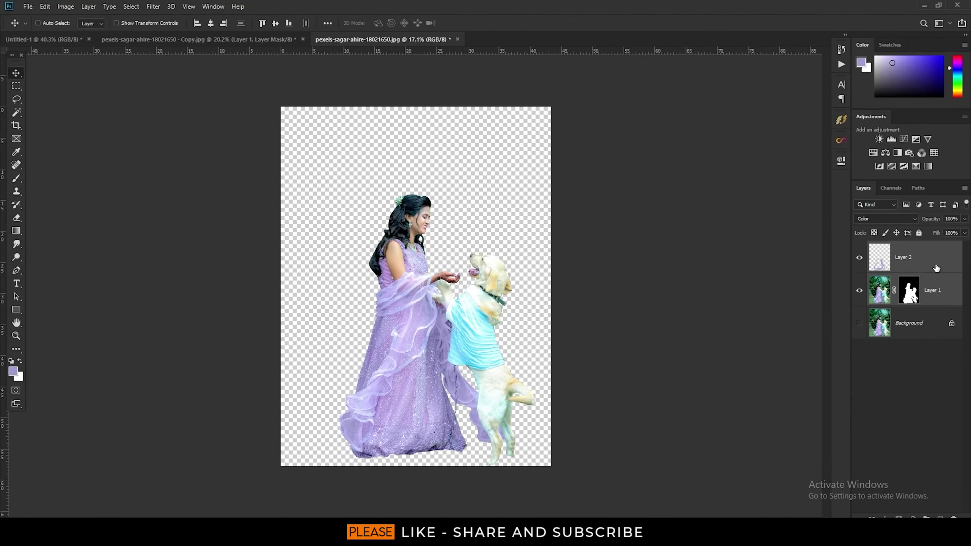
- Merge the colour layer into the bride-and-dog cutout and convert it to a smart object
key("ctrl+e")
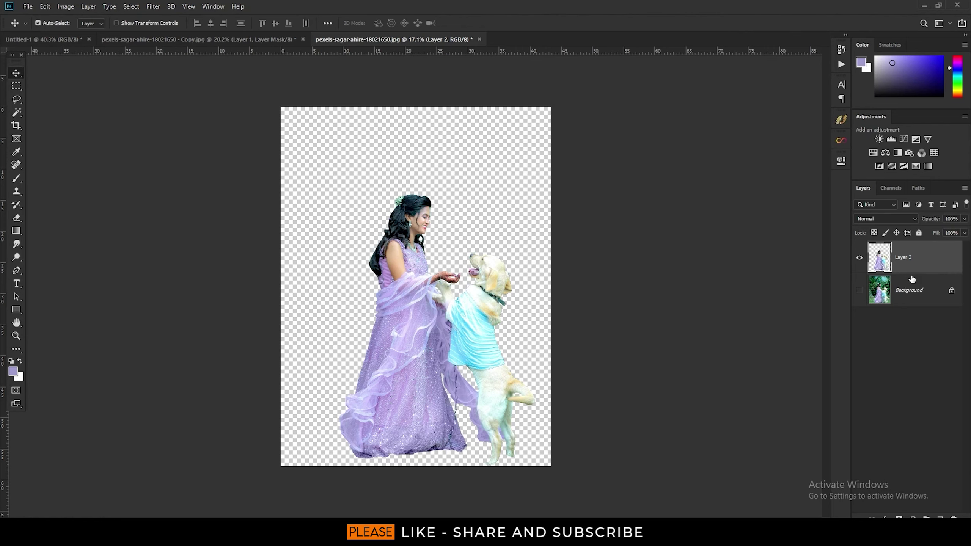
right_click(924, 268)
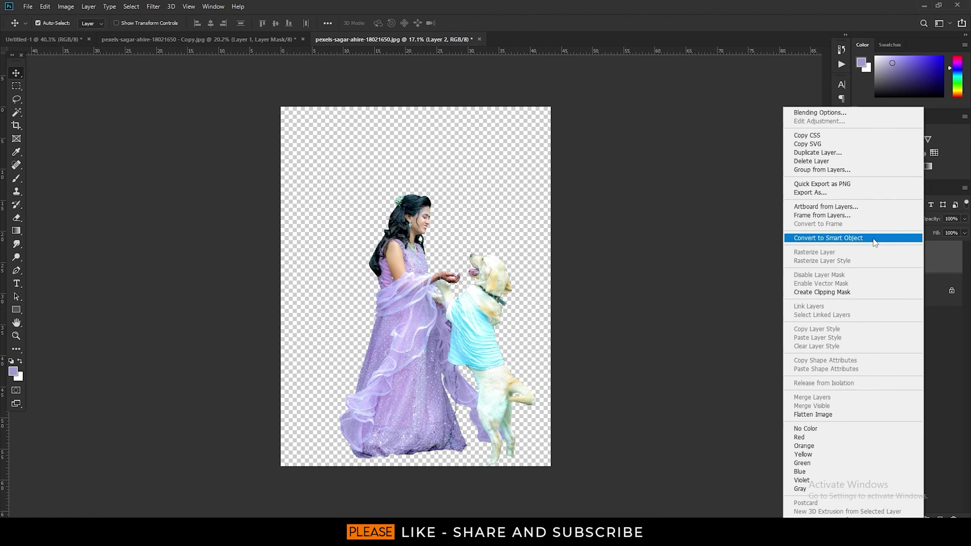
left_click(899, 237)
- Paste the cutout into Untitled-1, scaled to about 9% in the bottom-left corner
left_click(34, 41)
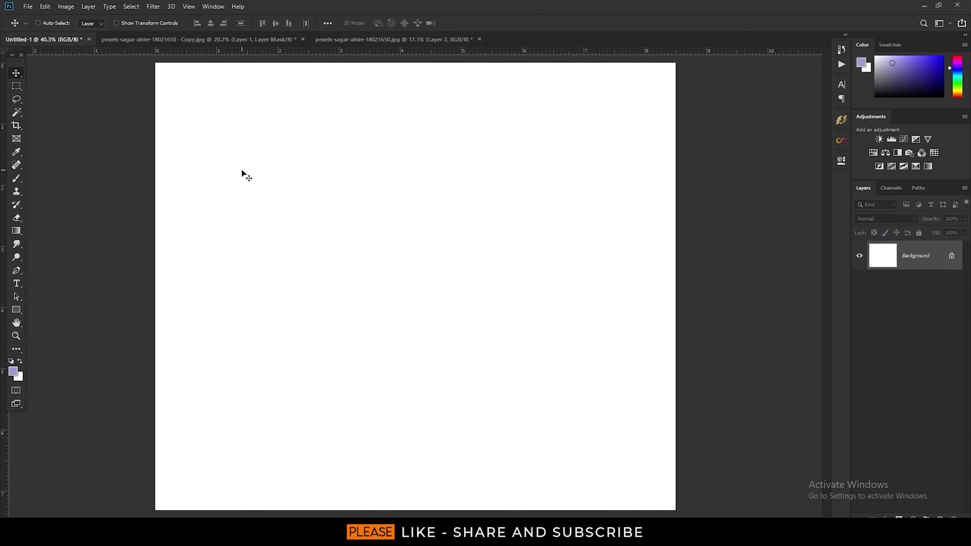
key("ctrl+v")
scroll(244, 191, "down", 2)
scroll(376, 291, "down", 2)
key("ctrl+t")
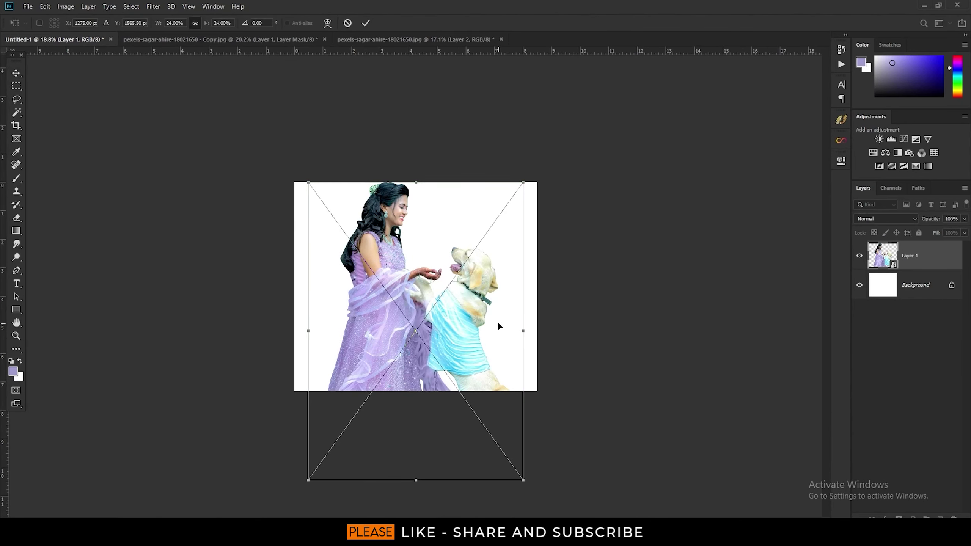
mouse_move(525, 332)
left_mouse_down()
mouse_move(390, 332)
mouse_move(346, 348)
left_mouse_up()
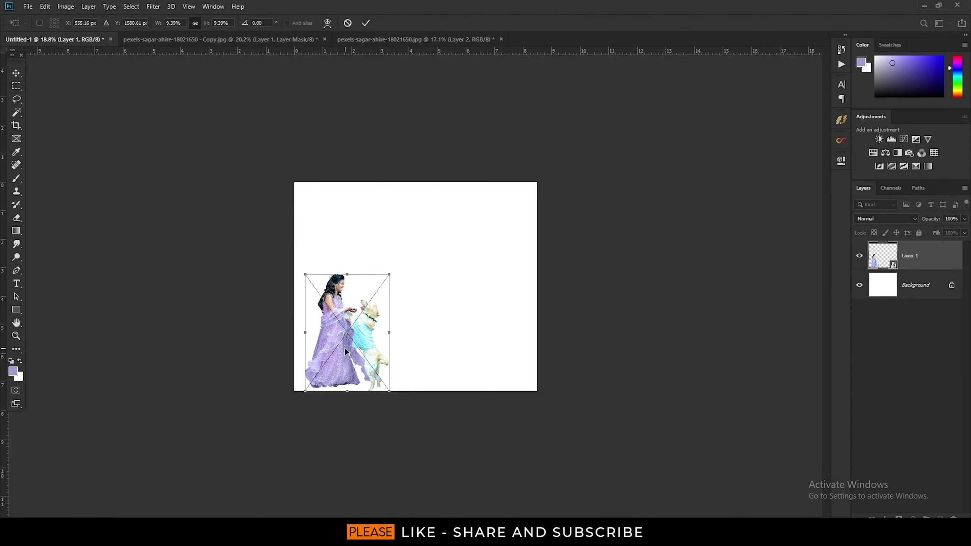
left_click(366, 23)
left_click(265, 40)
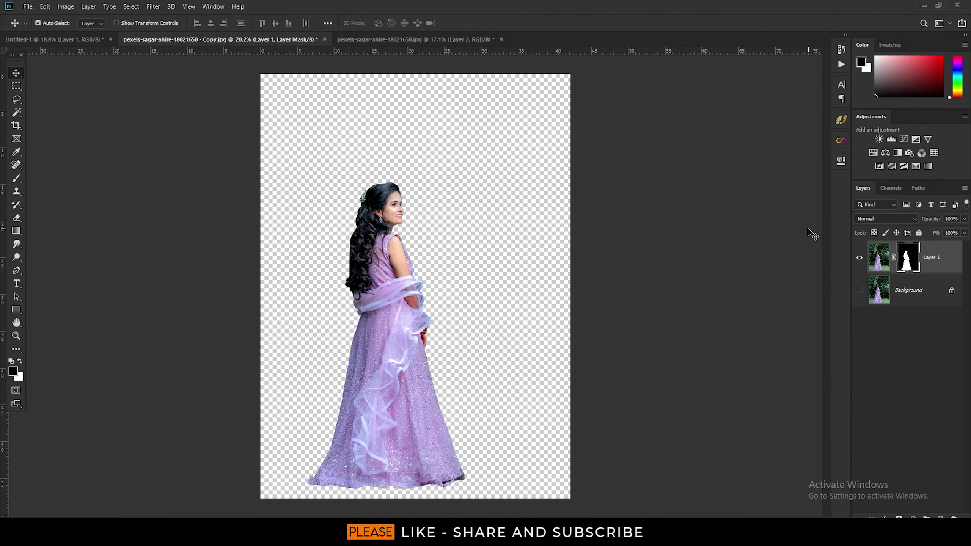
- Bring the masked bride into the album page, scaled to about 135% and placed right of centre
left_click_drag(59, 43, 347, 162)
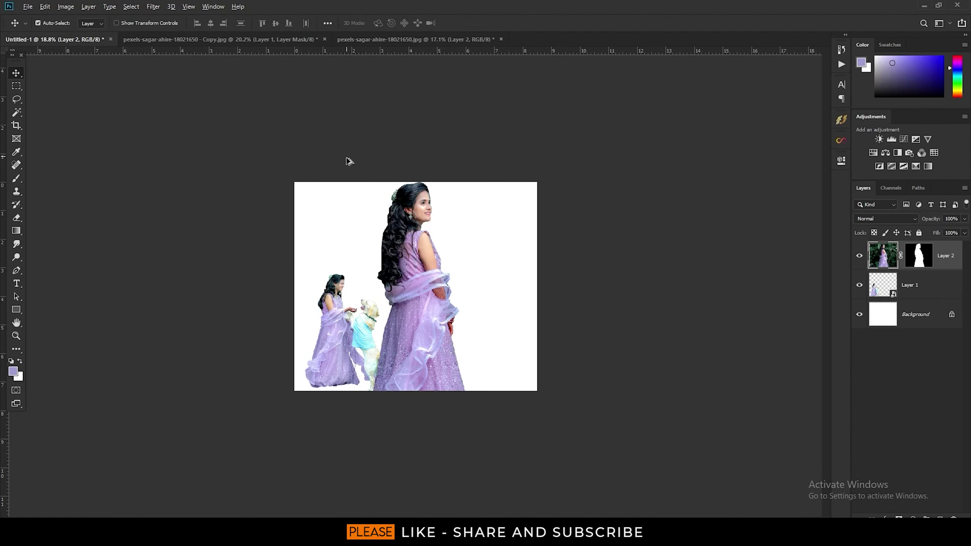
scroll(436, 252, "down", 4)
key("ctrl+t")
left_click_drag(427, 373, 427, 473)
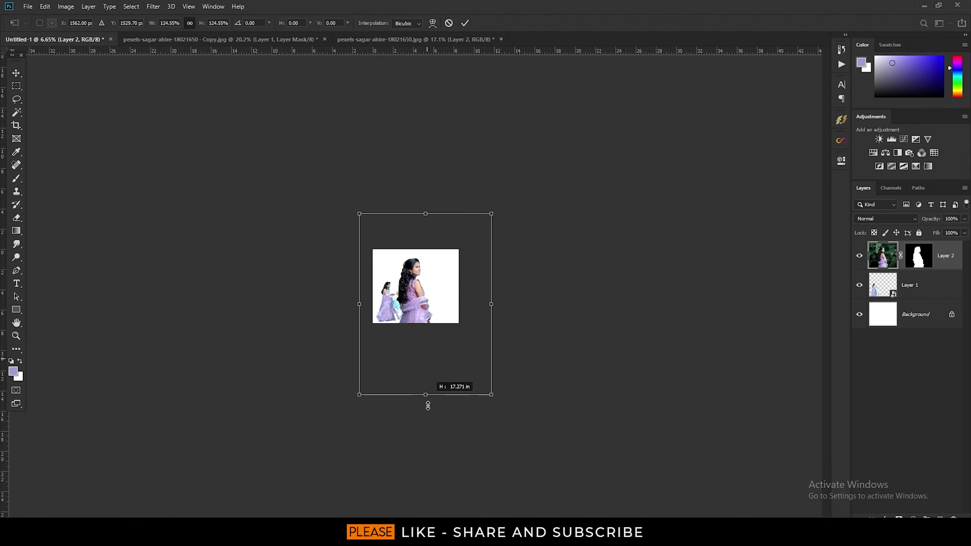
scroll(420, 320, "up", 2)
scroll(420, 321, "up", 3)
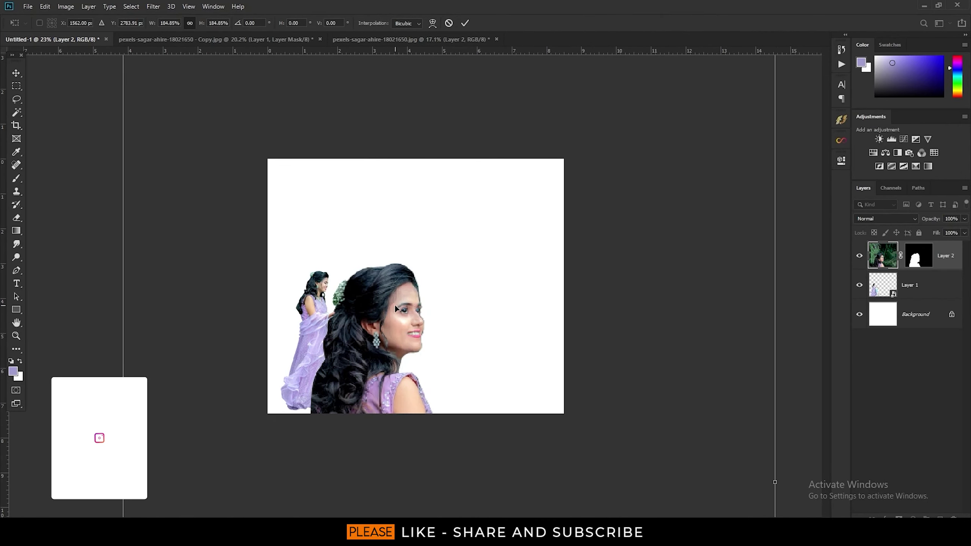
left_click_drag(395, 308, 426, 213)
left_click_drag(805, 377, 689, 377)
mouse_move(407, 405)
left_mouse_down()
mouse_move(477, 373)
mouse_move(473, 366)
left_mouse_up()
left_click_drag(759, 343, 692, 333)
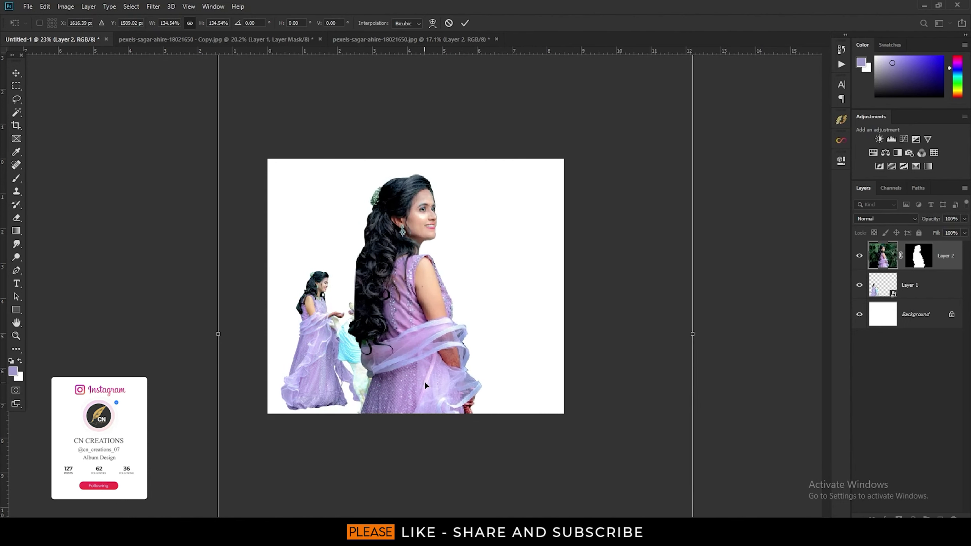
left_click_drag(424, 381, 452, 362)
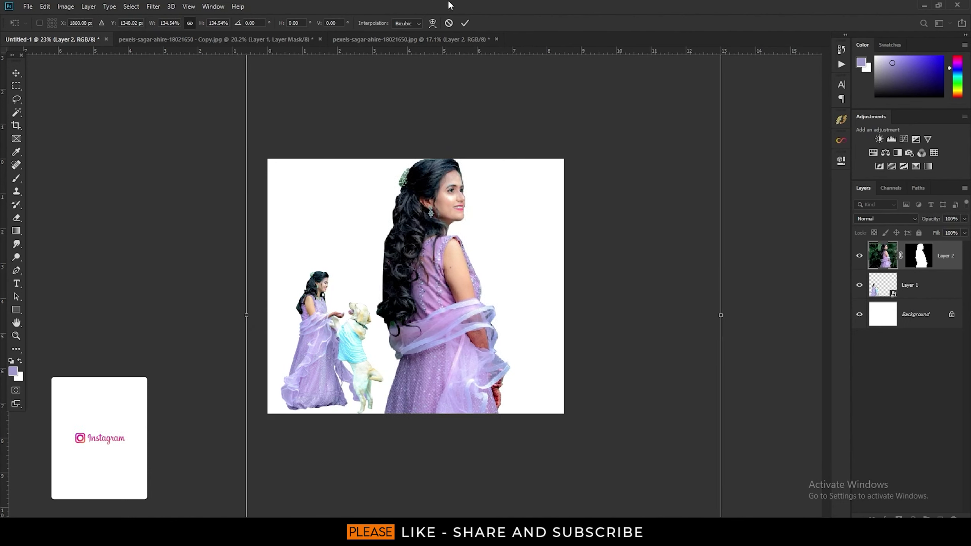
left_click(465, 23)
- Rescale the large bride to 94% and shift her slightly right and up
left_click_drag(461, 286, 456, 286)
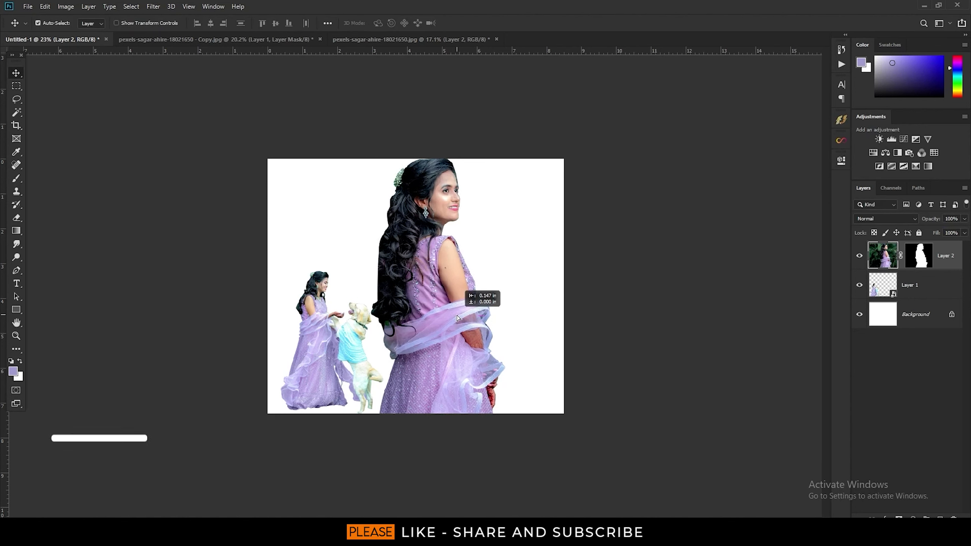
left_click(932, 290)
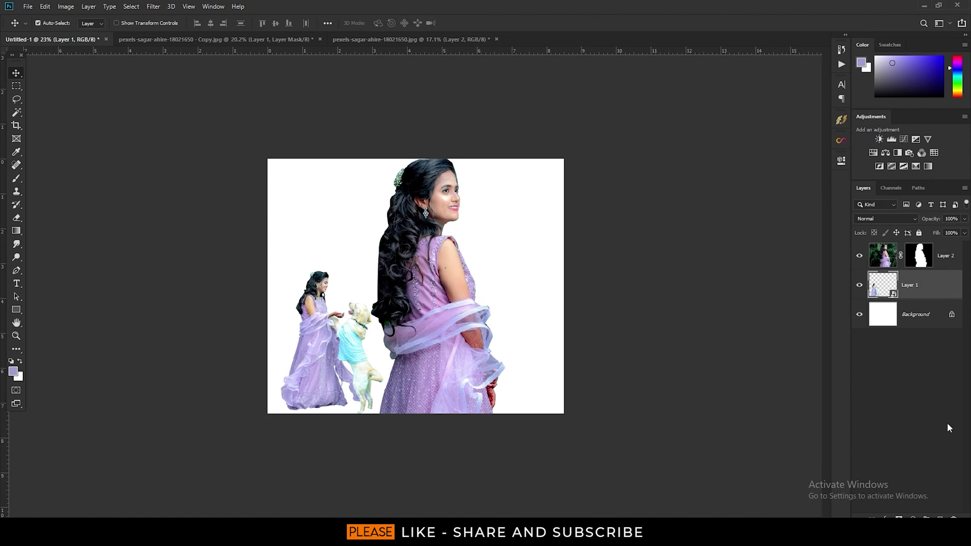
left_click(476, 270)
key("ctrl+t")
left_click_drag(715, 316, 687, 316)
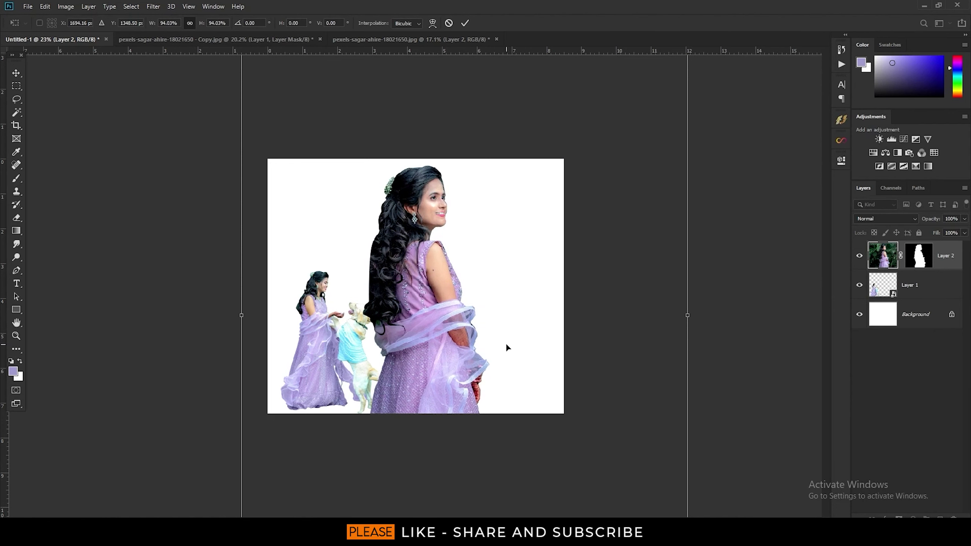
left_click_drag(507, 346, 517, 338)
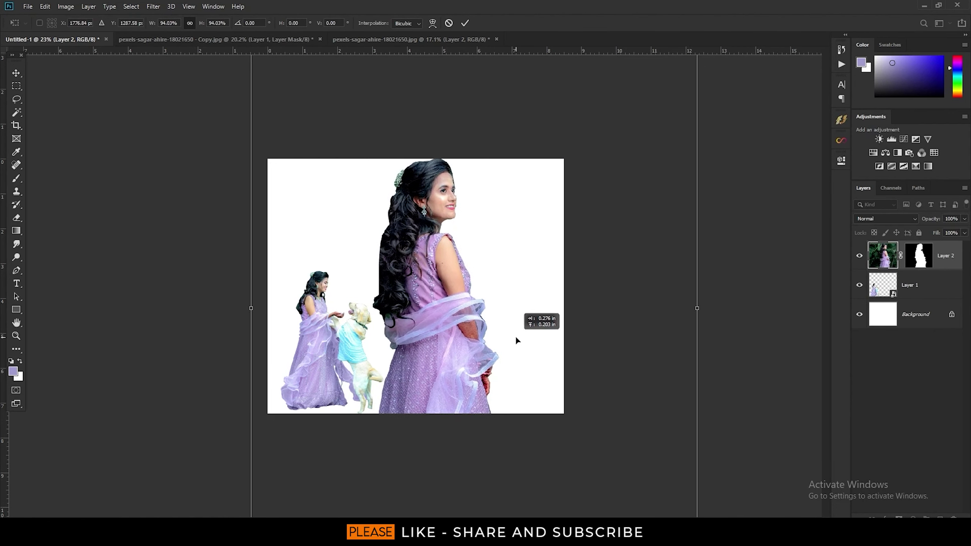
key("Return")
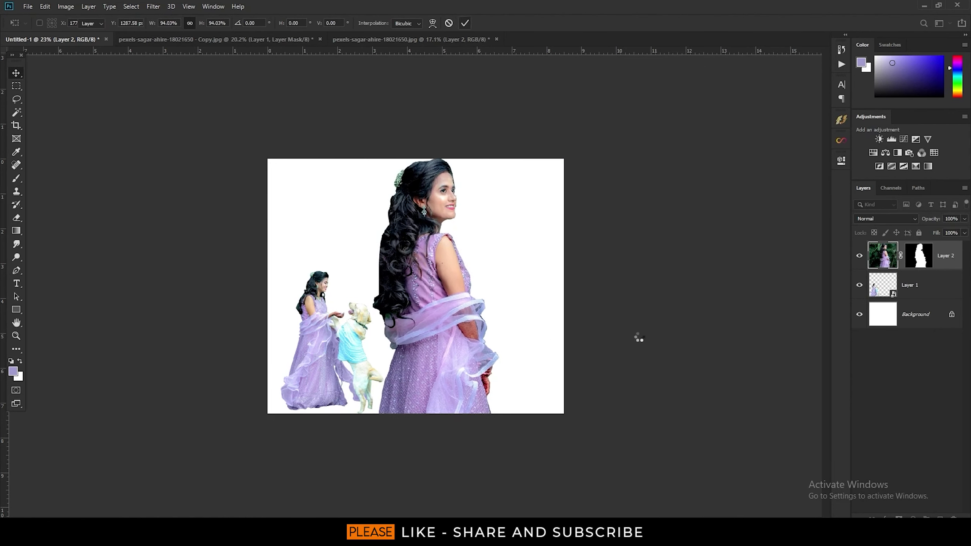
- Nudge the small bride-and-dog cutout slightly left
left_click(323, 371)
key("shift+Left")
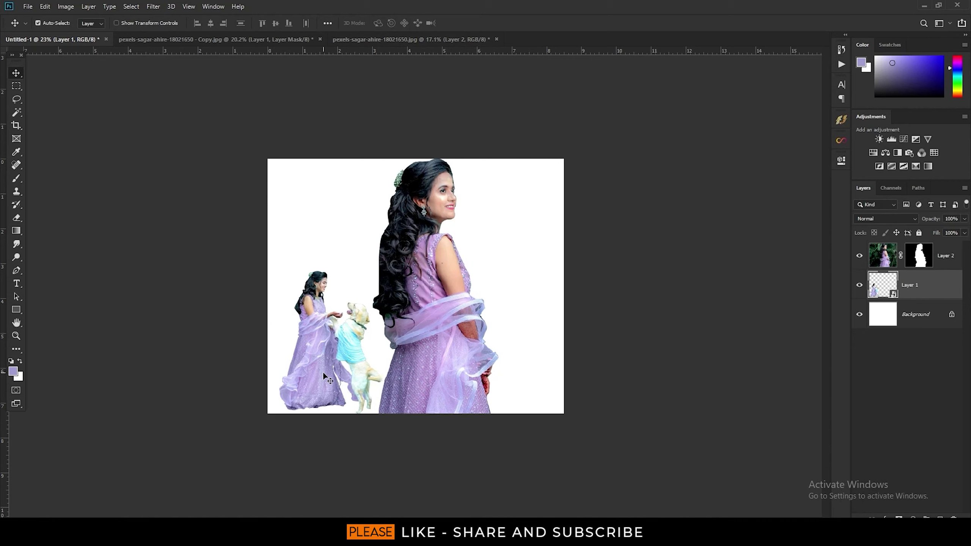
key("shift+Left")
key("shift+Left")
key("shift+Left")
key("shift+Left")
- Stack the bride-and-dog above the portrait, add a new layer and paint black on the left
left_click_drag(953, 286, 942, 252)
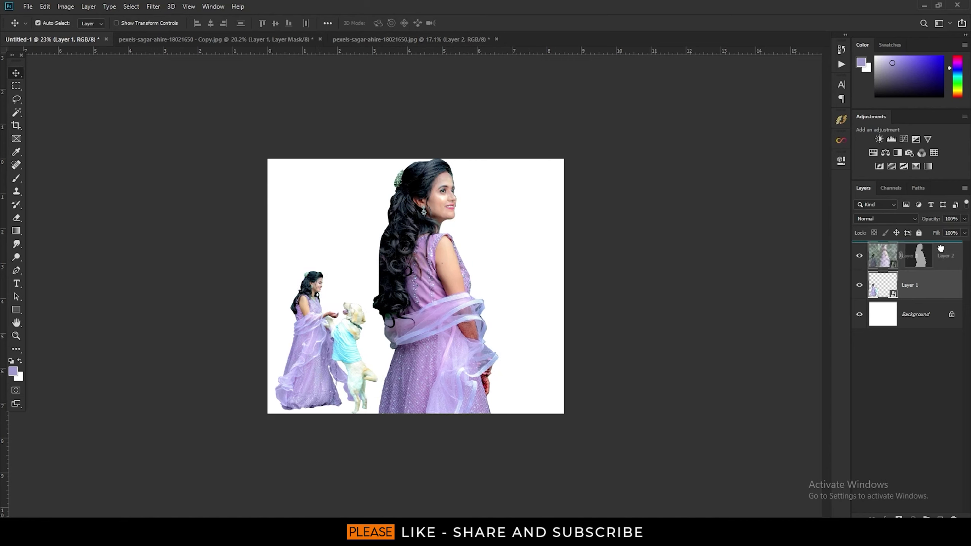
left_click(956, 294)
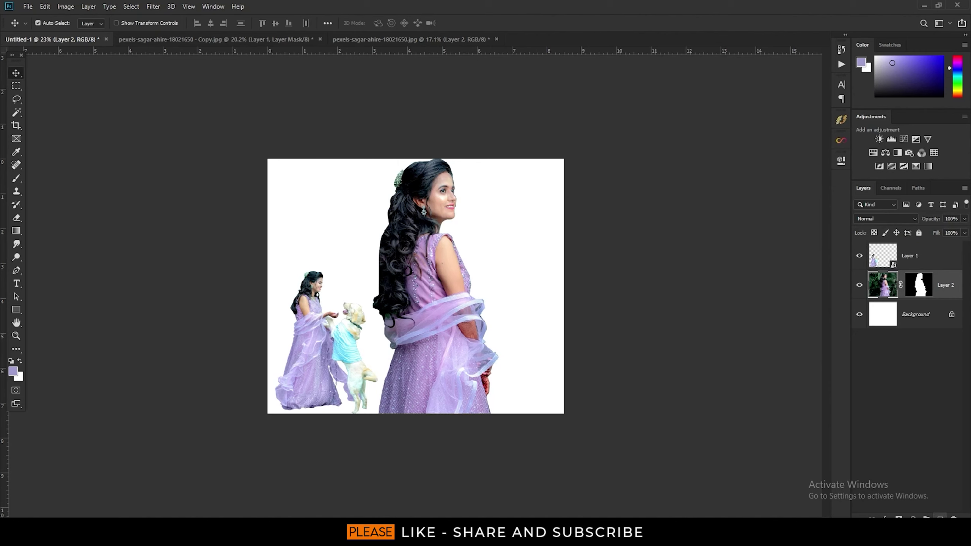
left_click(940, 517)
left_click(16, 180)
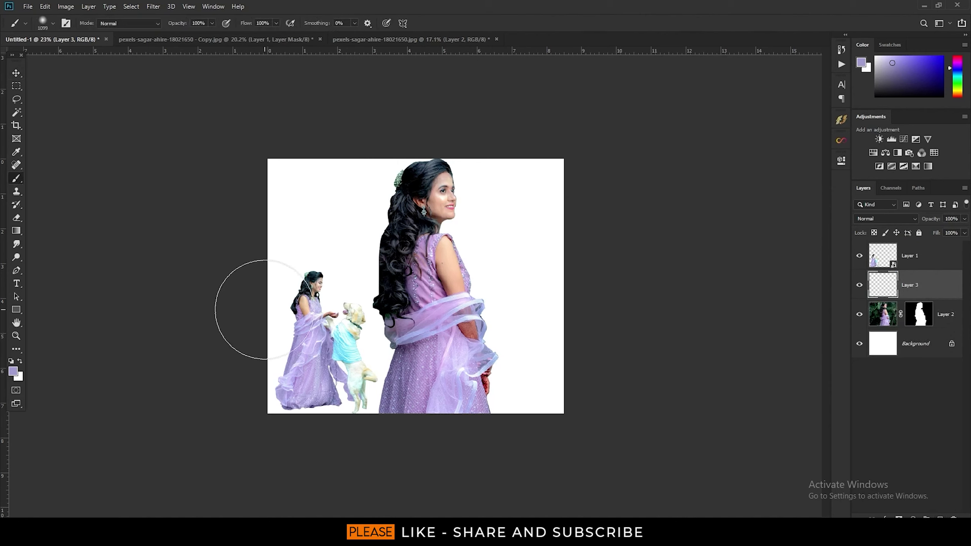
key("d")
mouse_move(320, 178)
left_mouse_down()
mouse_move(297, 373)
mouse_move(269, 264)
mouse_move(346, 216)
mouse_move(394, 450)
mouse_move(343, 168)
mouse_move(353, 336)
mouse_move(370, 328)
mouse_move(347, 174)
mouse_move(340, 221)
mouse_move(355, 168)
left_mouse_up()
- Move the black paint layer beneath the large bride and shrink the brush to 280 px
left_click_drag(936, 294, 933, 333)
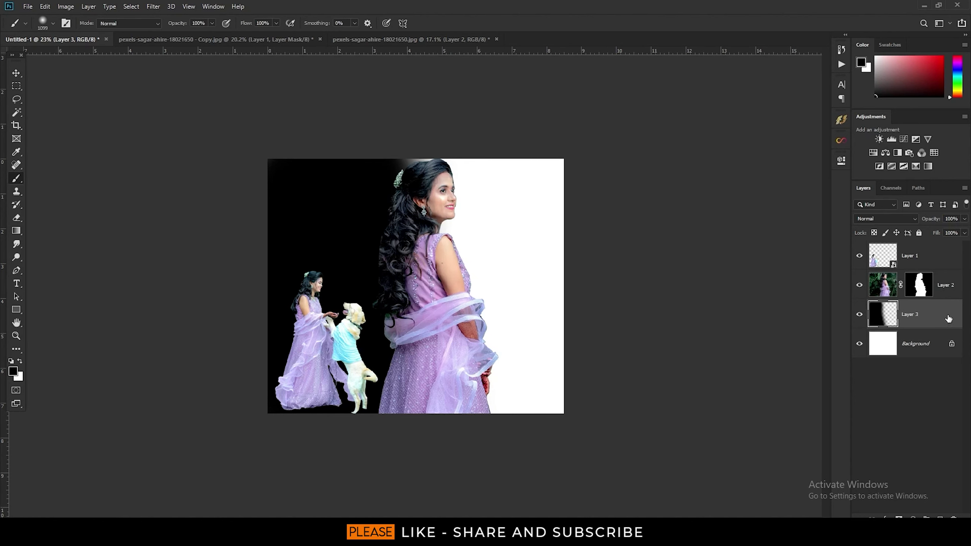
key("bracketleft")
key("bracketleft")
key("bracketleft")
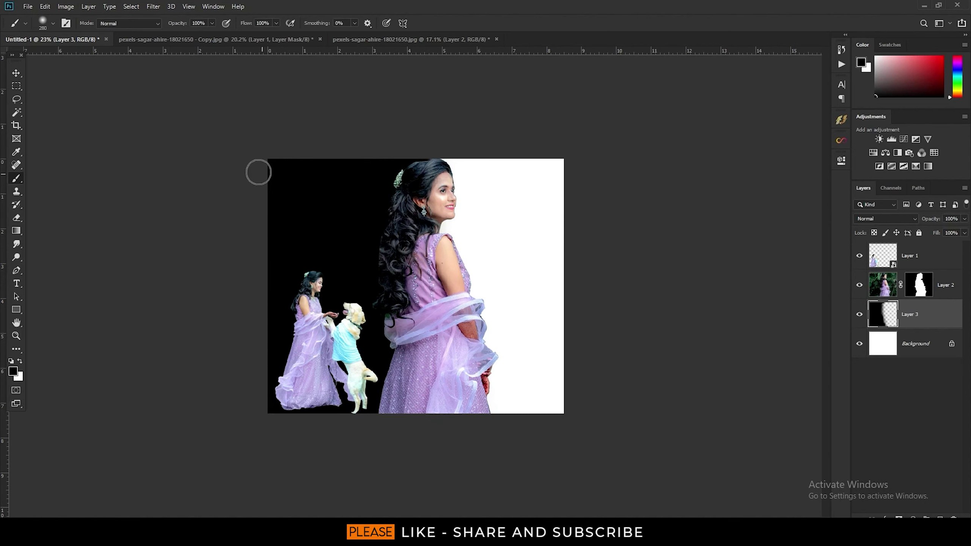
scroll(389, 242, "up", 2)
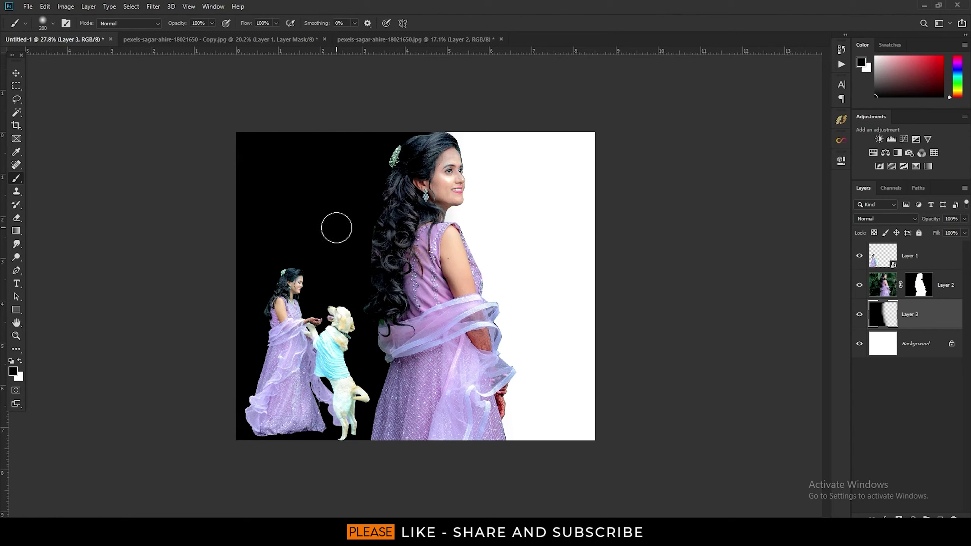
left_click(936, 289)
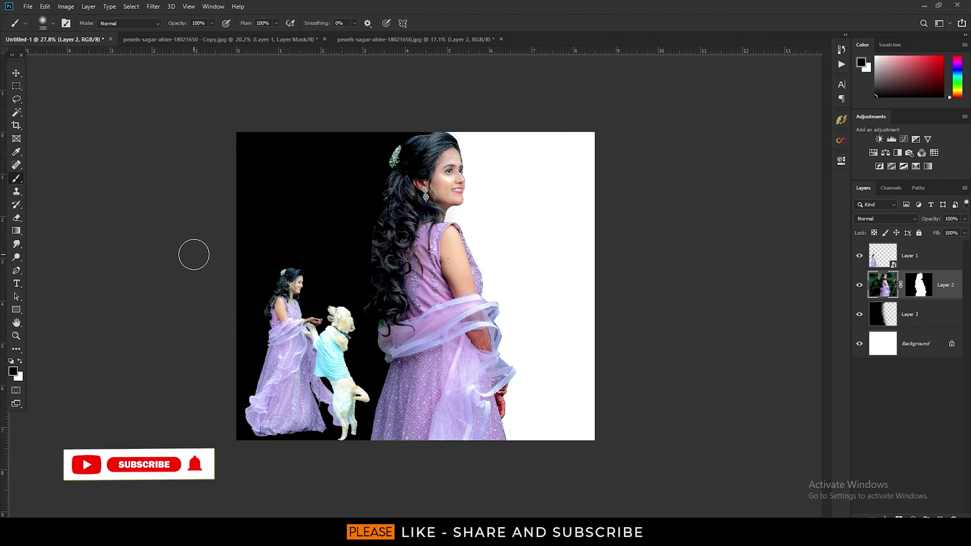
- Stamp dark smoke brushes beside the bride's head, shoulder and lower dress on a new Layer 4
left_click(939, 518, "ctrl")
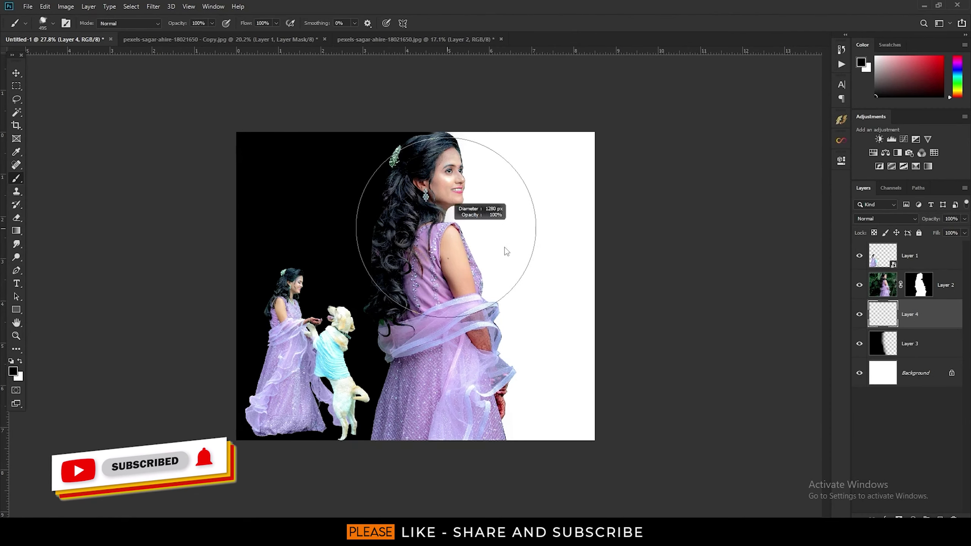
left_click(449, 176)
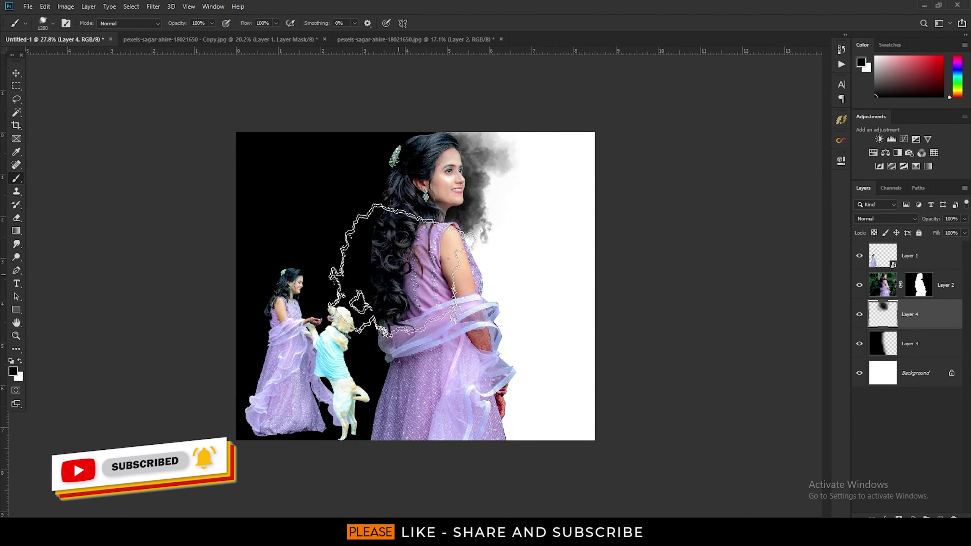
left_click(440, 268)
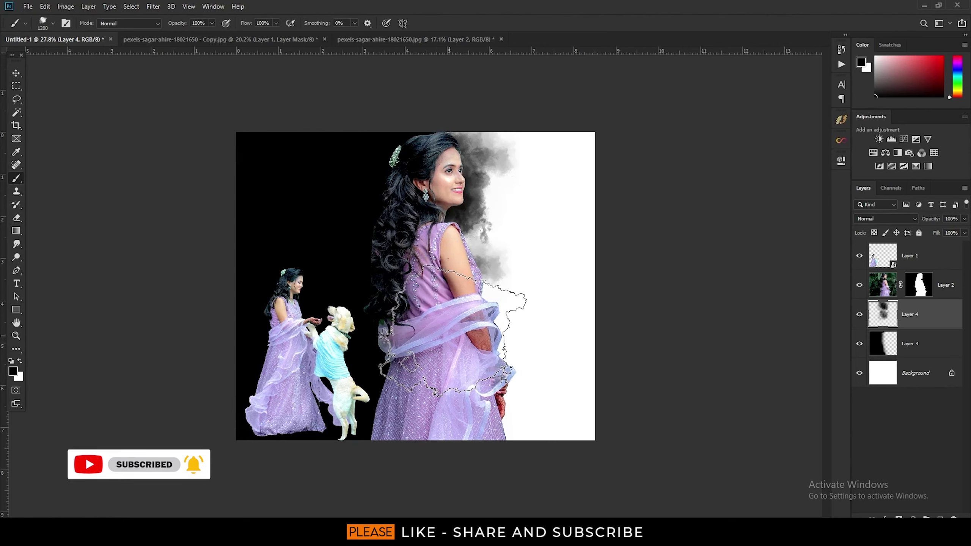
right_click(453, 328)
left_click(743, 130)
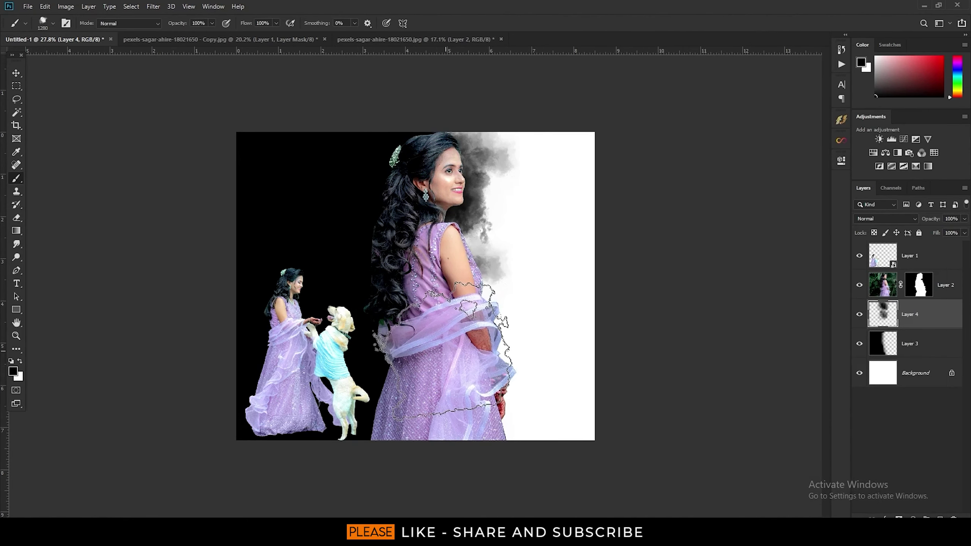
left_click(469, 409)
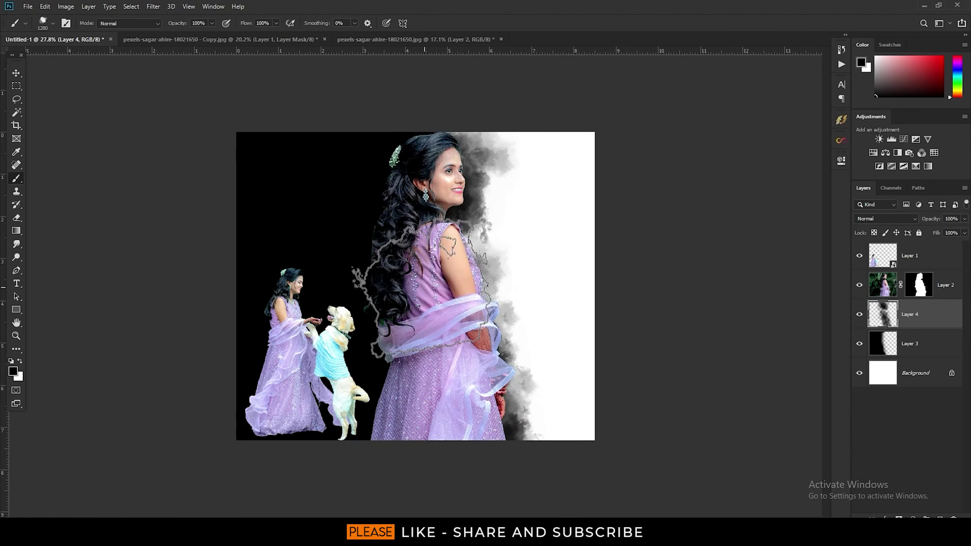
- Shift the black backdrop Layer 3 left and set smoke Layer 4 opacity to 75%
left_click(16, 72)
left_click_drag(275, 200, 308, 198)
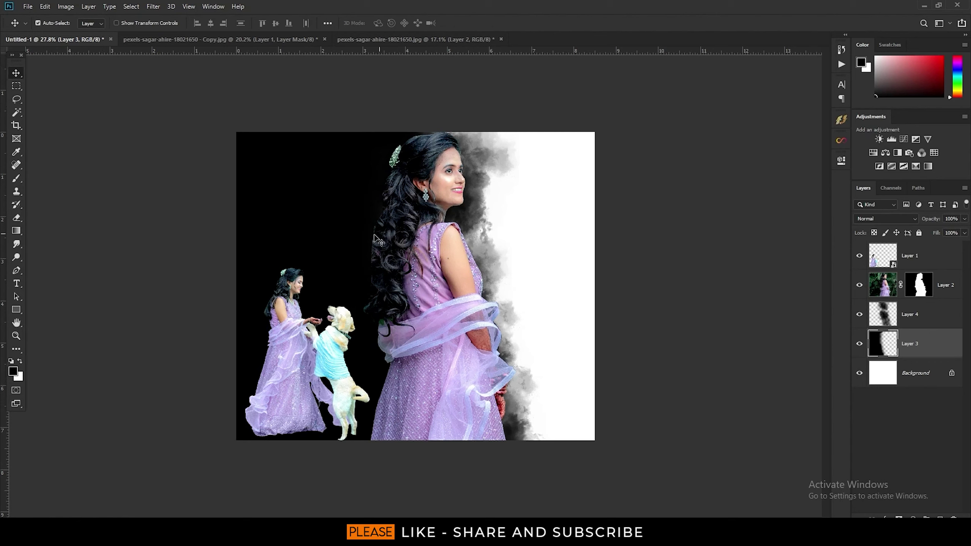
left_click_drag(376, 239, 313, 232)
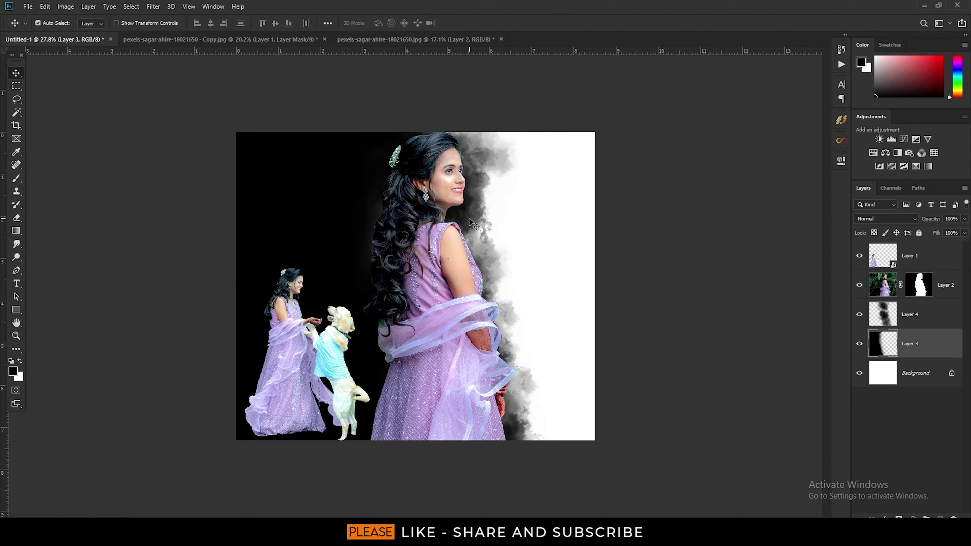
left_click(925, 314)
left_click_drag(953, 232, 952, 232)
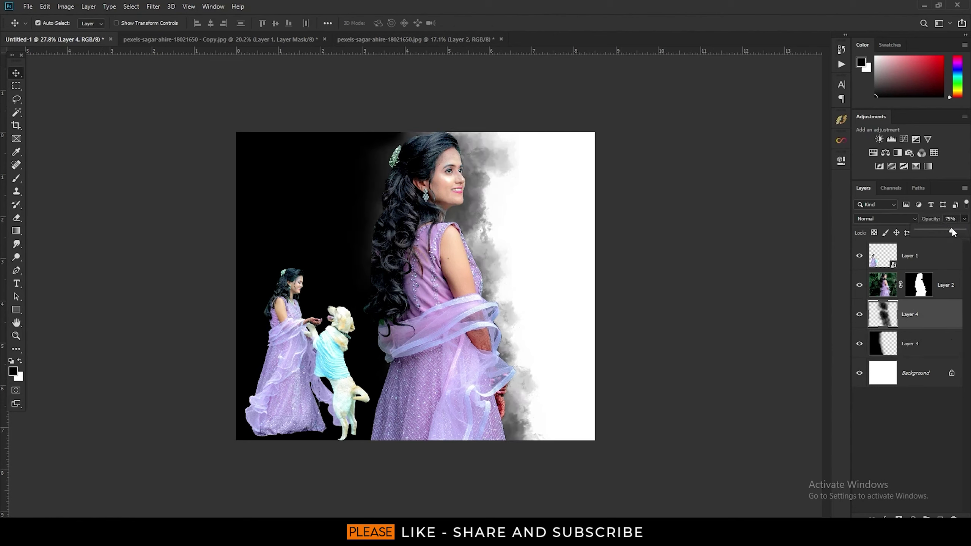
left_click(919, 285)
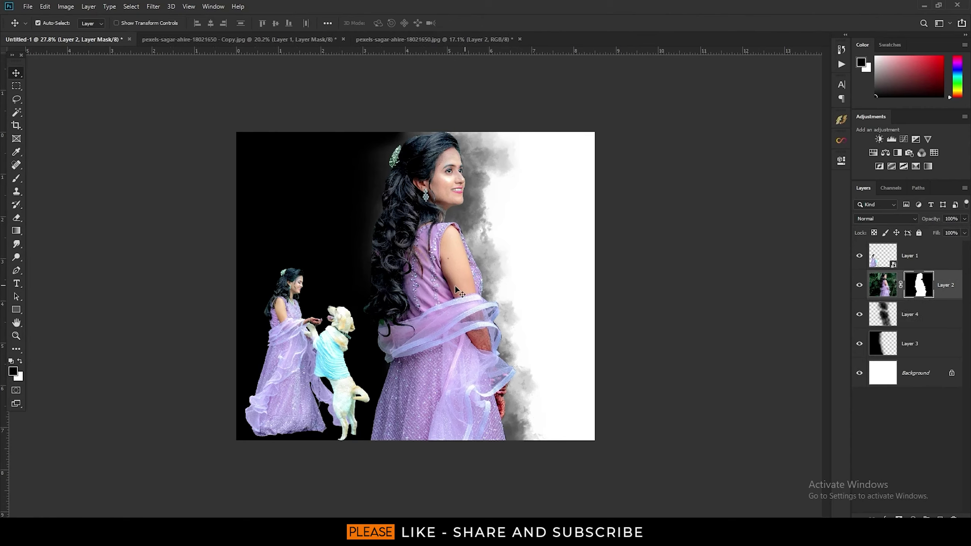
- Mask out the large bride's left edge and set her layer to Luminosity at 60% opacity
left_click(15, 178)
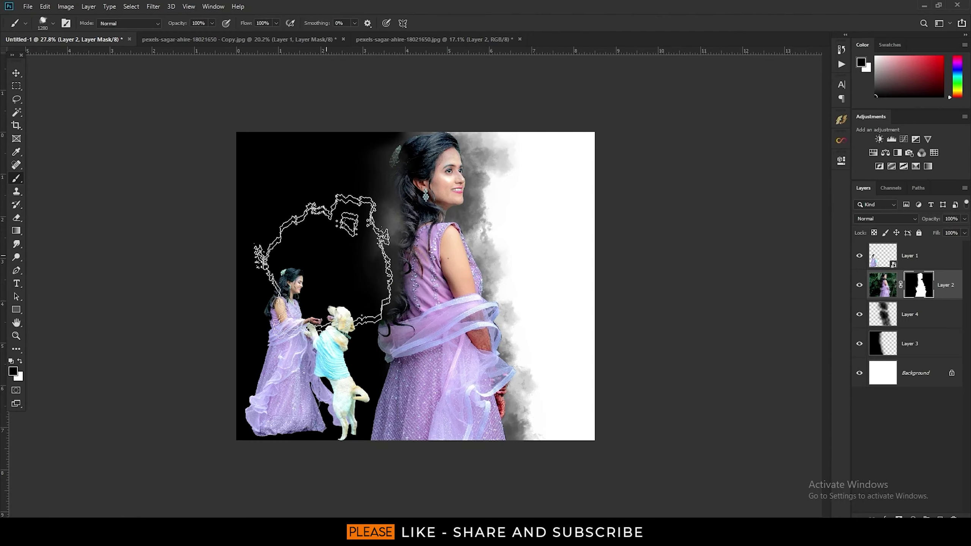
mouse_move(357, 368)
left_mouse_down()
mouse_move(357, 395)
mouse_move(325, 207)
left_mouse_up()
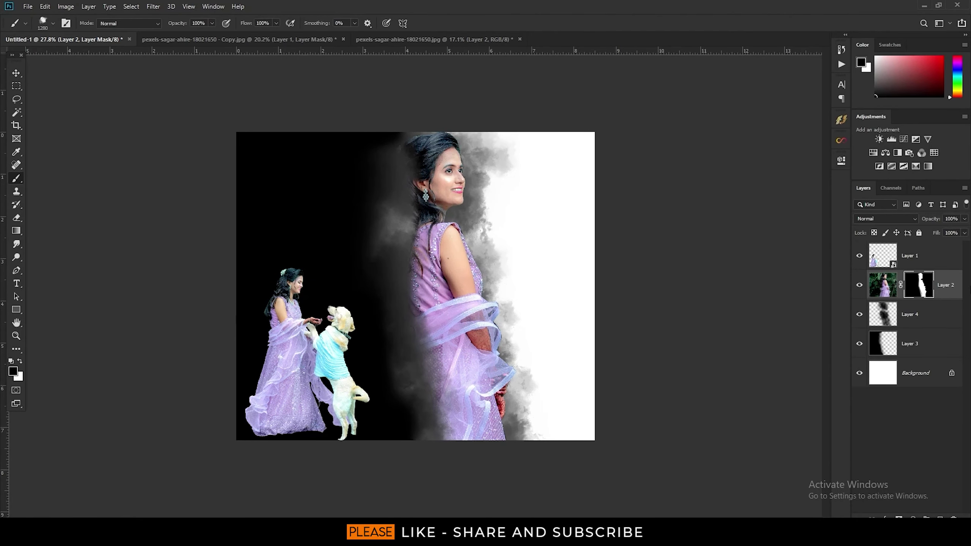
left_click(918, 222)
left_click(868, 464)
left_click_drag(967, 224, 943, 233)
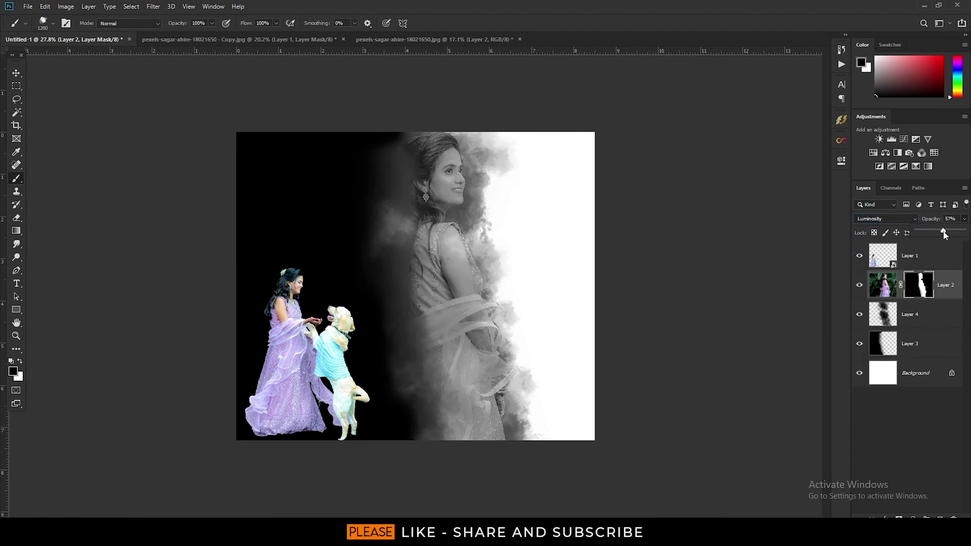
left_click(950, 312)
left_click(933, 343)
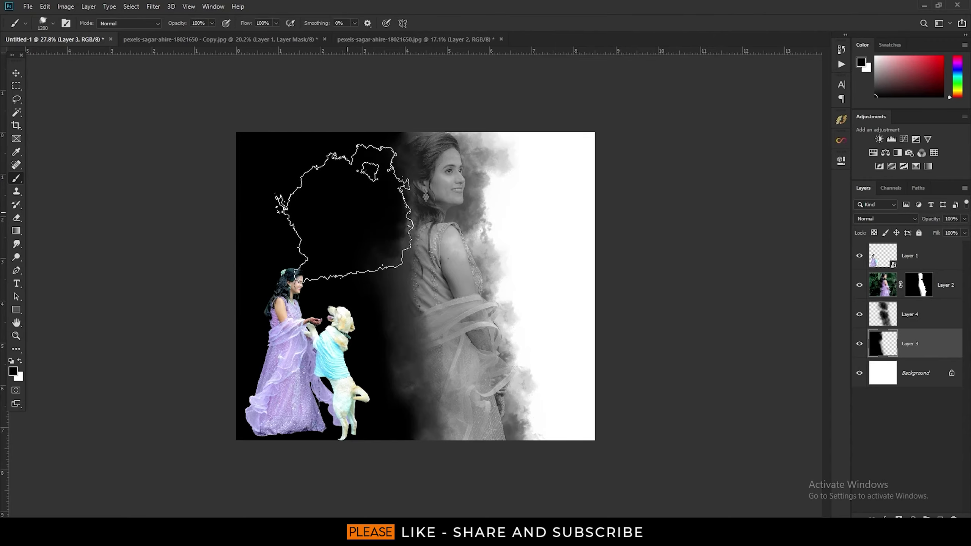
- Paint black between the dog and bride, then warp the backdrop's lower right downward
left_click_drag(357, 277, 390, 402)
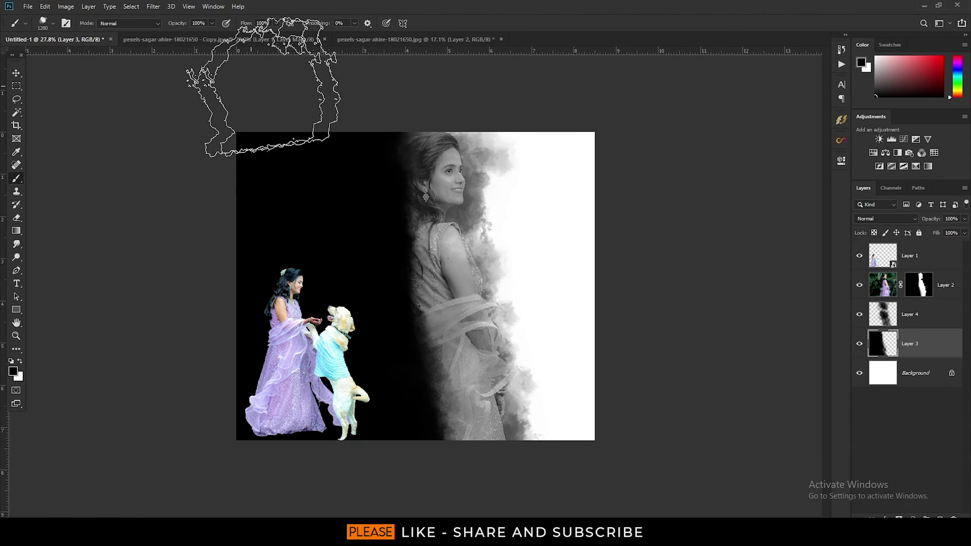
key("ctrl+t")
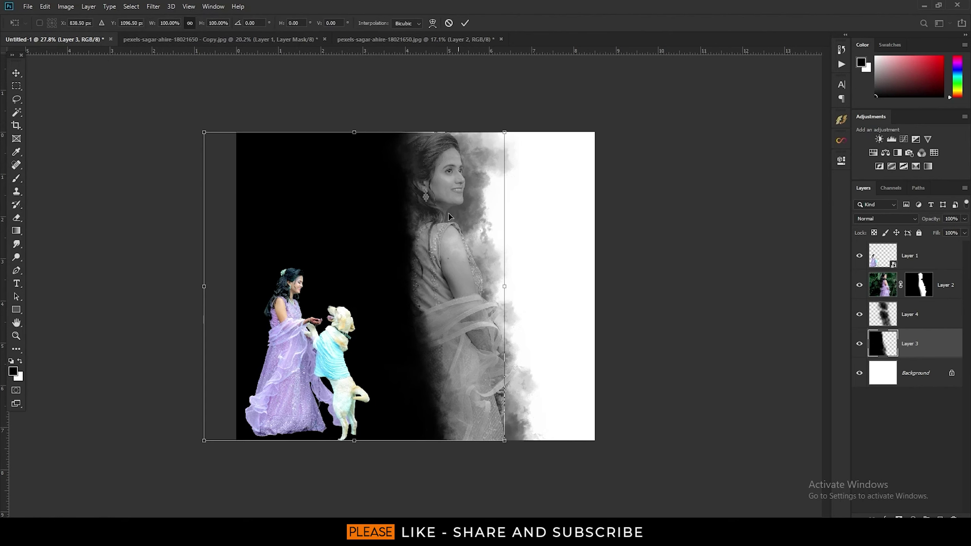
left_click(431, 23)
left_click_drag(417, 382, 447, 444)
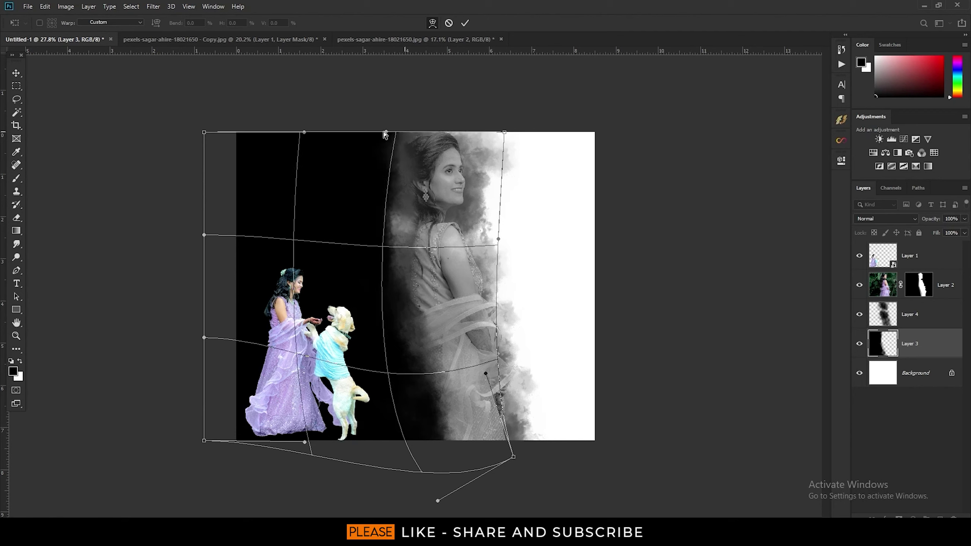
left_click(465, 23)
key("b")
- Enlarge the greyscale portrait to 106.46%, shift it down and rotate it about 3 degrees
key("v")
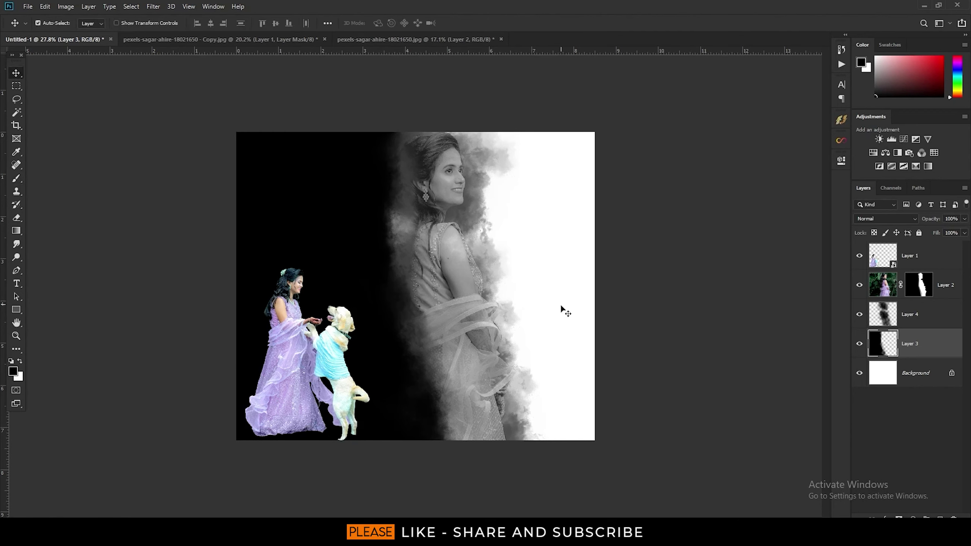
left_click(441, 298, "ctrl")
key("ctrl+t")
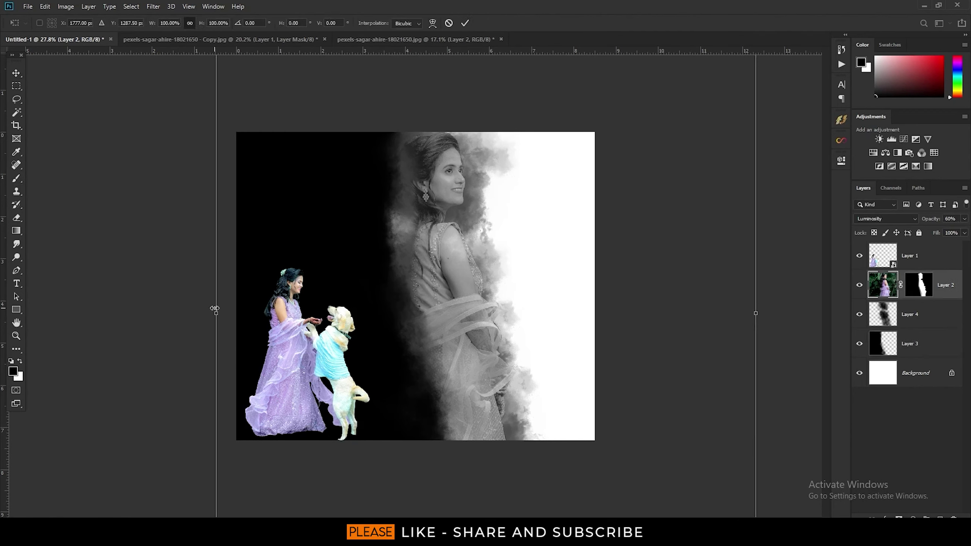
left_click_drag(210, 312, 178, 321)
left_click_drag(443, 294, 456, 306)
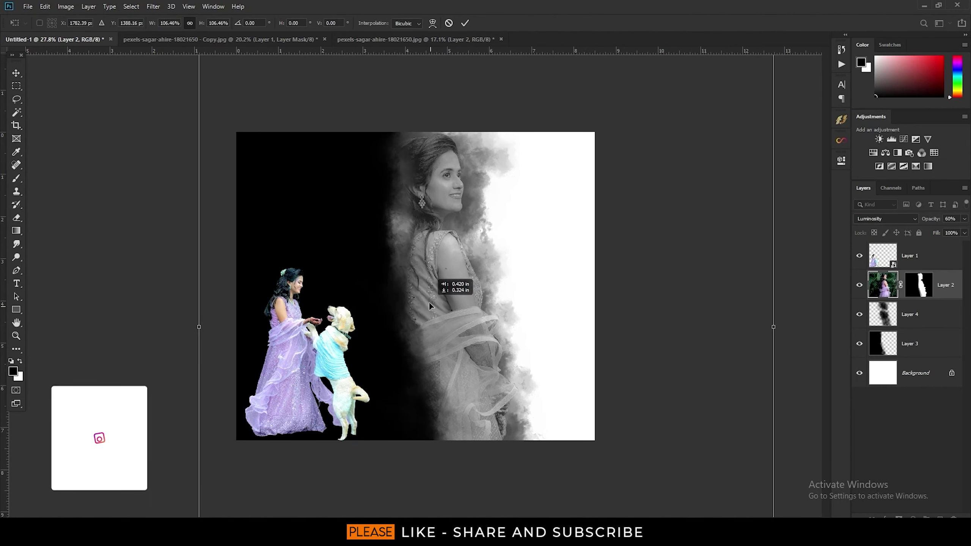
left_click_drag(790, 332, 789, 317)
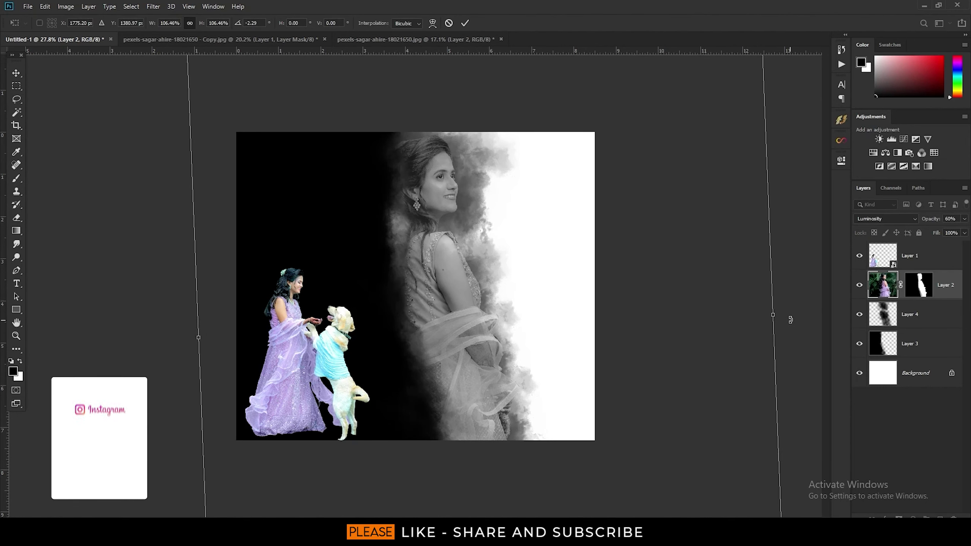
key("Return")
left_click(906, 287)
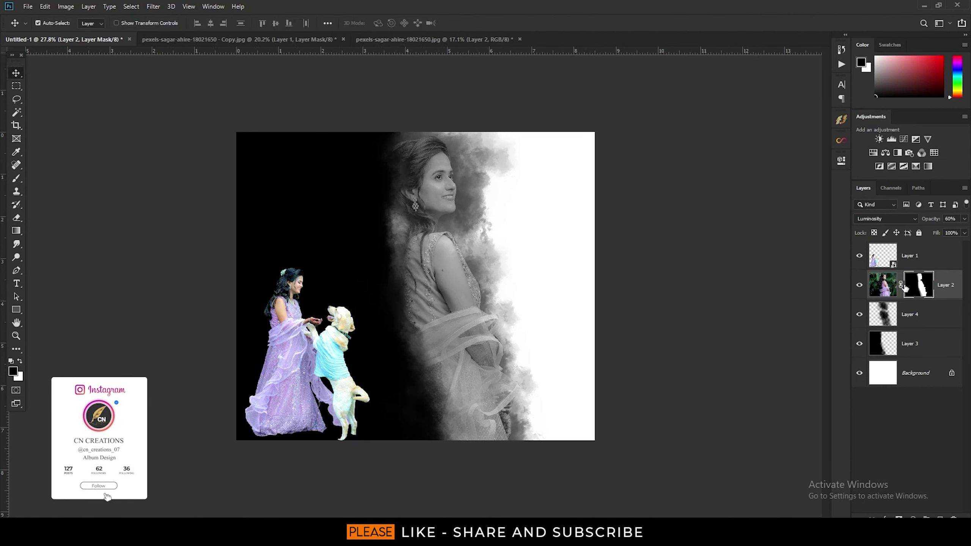
- Paint soft cloud-brush smoke on Layer 4 at size 977 and 10% flow
left_click(16, 179)
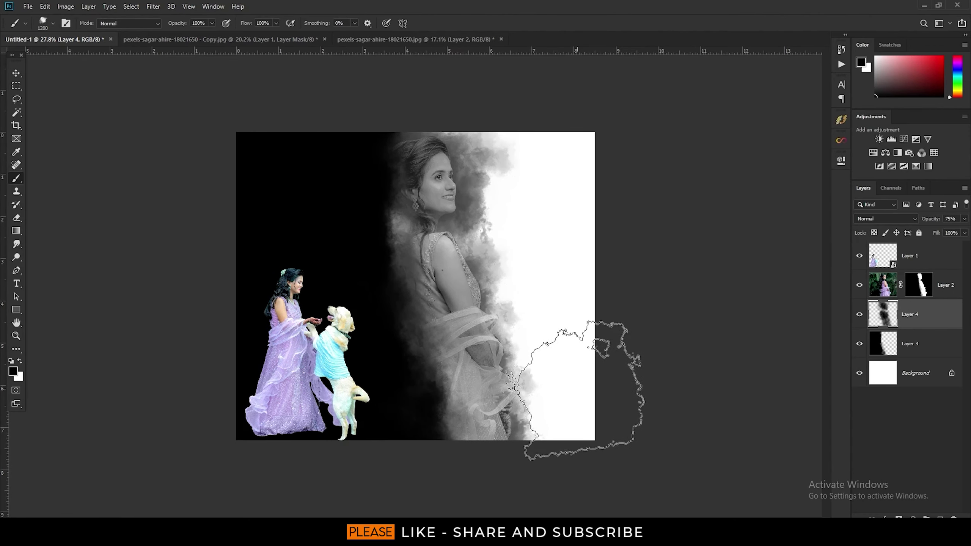
right_click(552, 416, "alt")
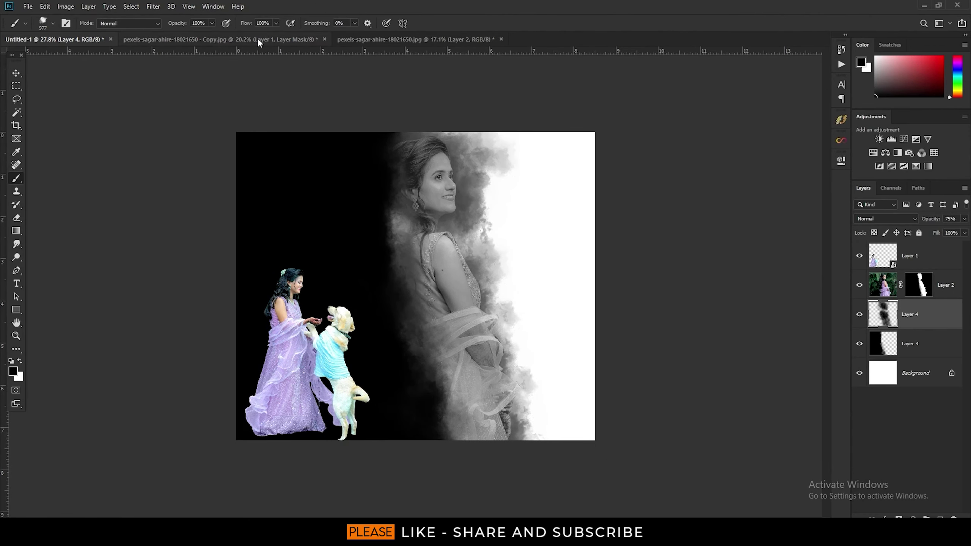
type("10")
key("Return")
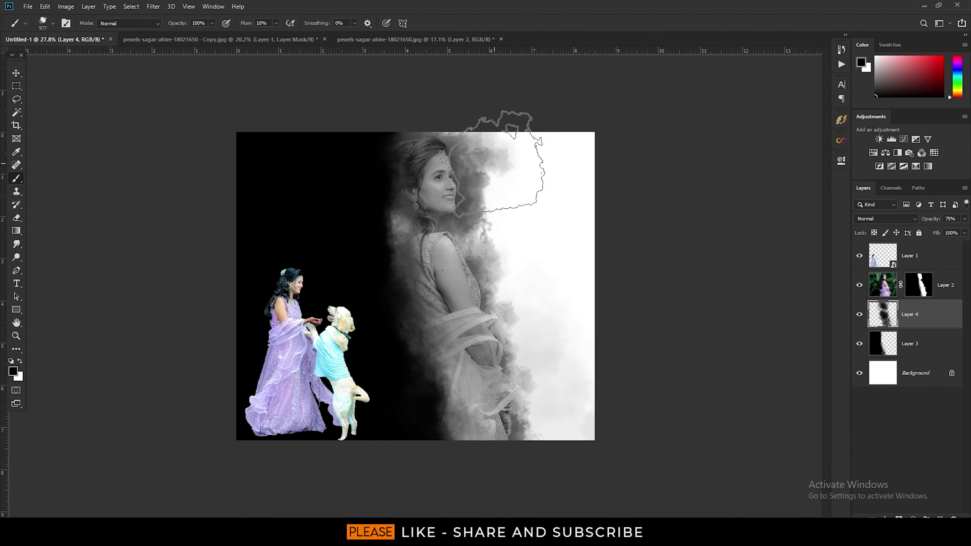
key("v")
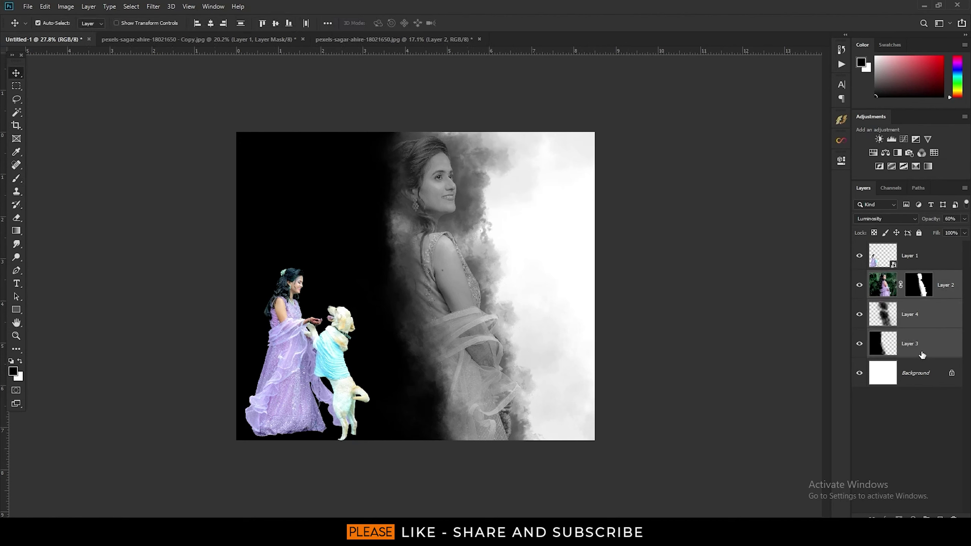
left_click(885, 518)
- Add a Color Overlay to Layer 4 using lavender d7cdf9 sampled from the dress, at 45% opacity
left_click(895, 480)
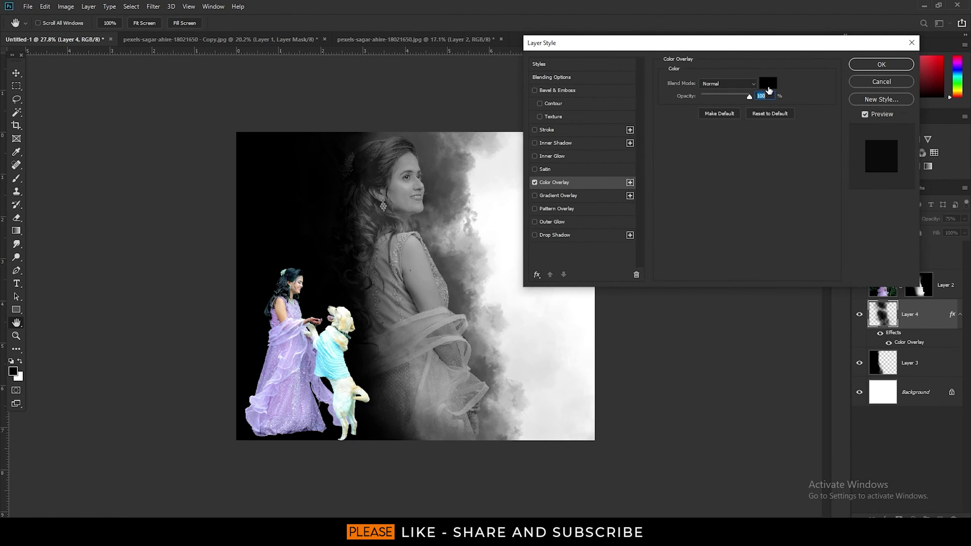
left_click(767, 83)
left_click(288, 396)
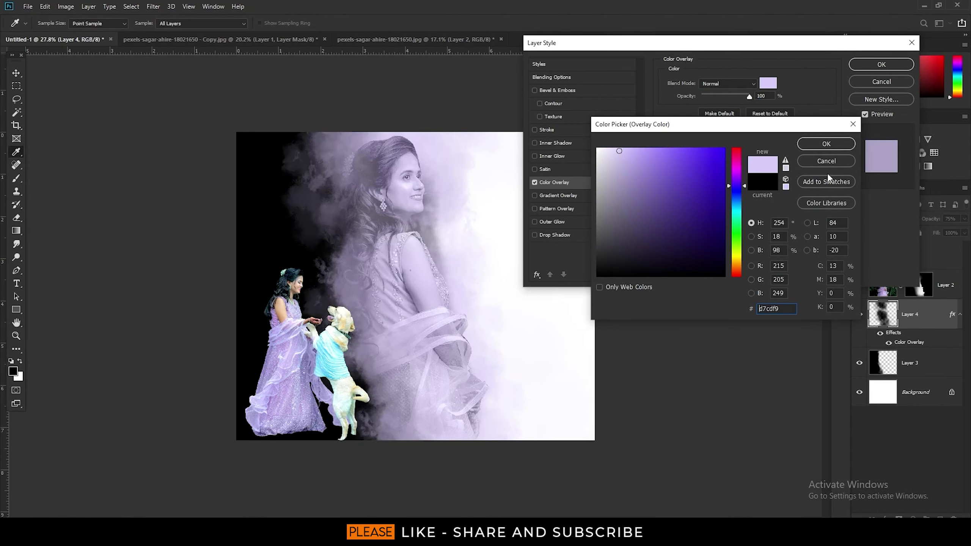
left_click(834, 147)
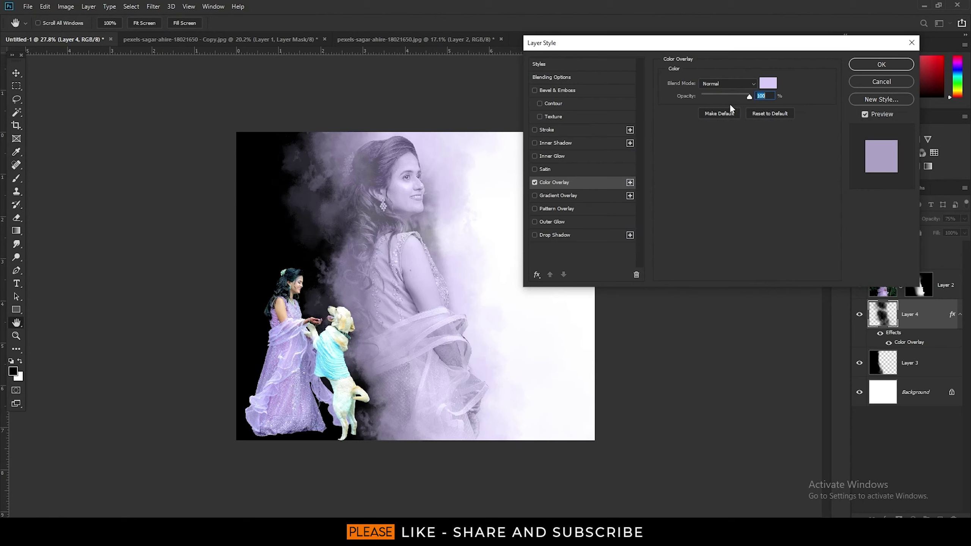
left_click(737, 95)
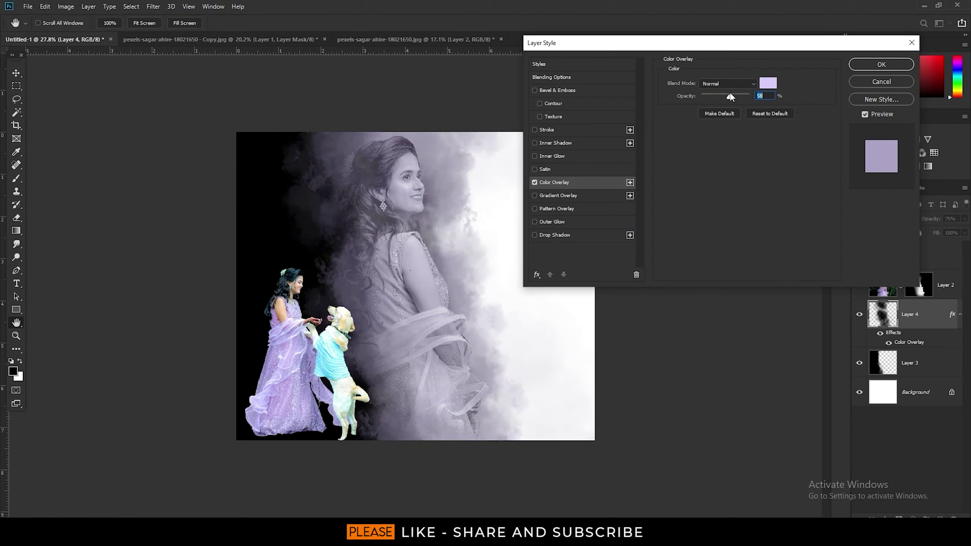
left_click_drag(725, 93, 724, 92)
- Preview Multiply, Lighten and other blend modes, then apply the overlay in Normal mode
left_click(726, 84)
left_click(728, 130)
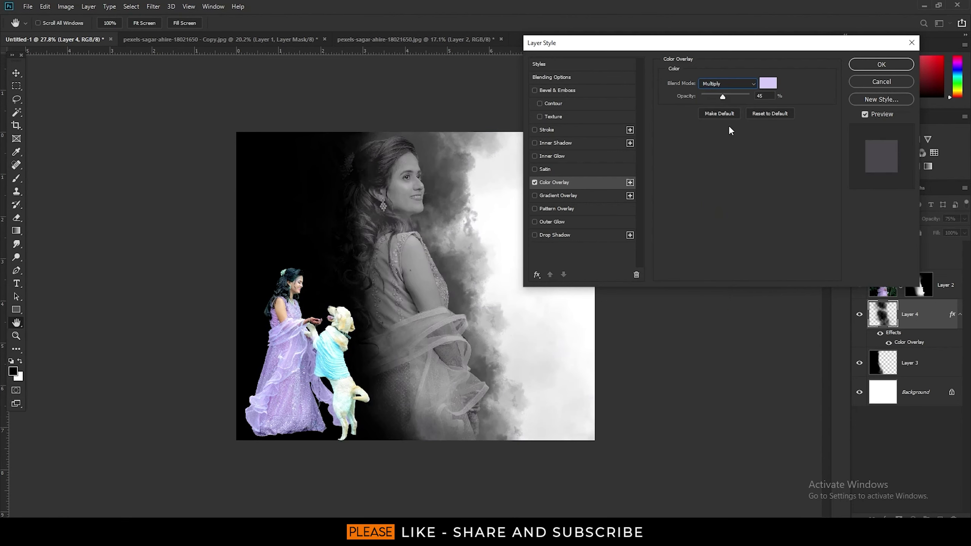
left_click(724, 83)
left_click(719, 92)
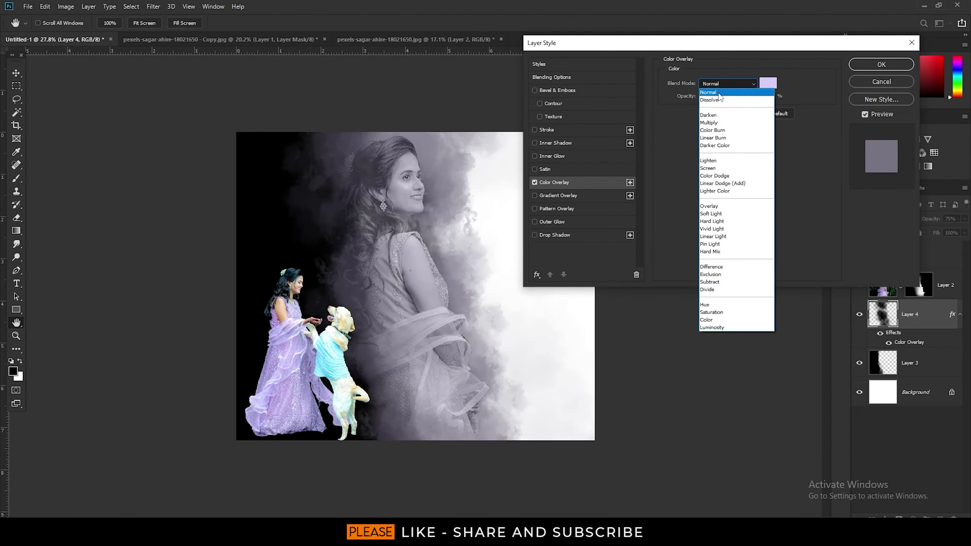
left_click(719, 93)
key("Down")
key("Down")
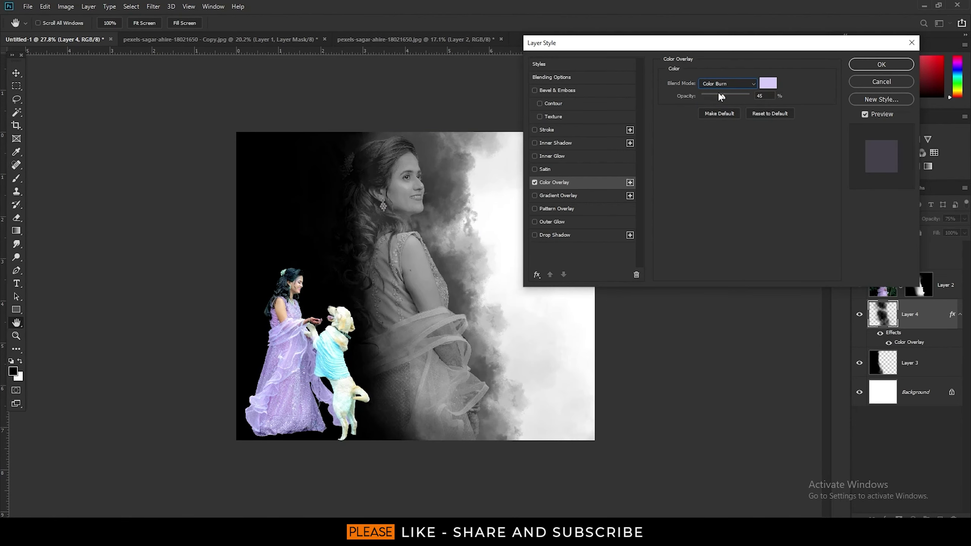
key("Down")
key("Down")
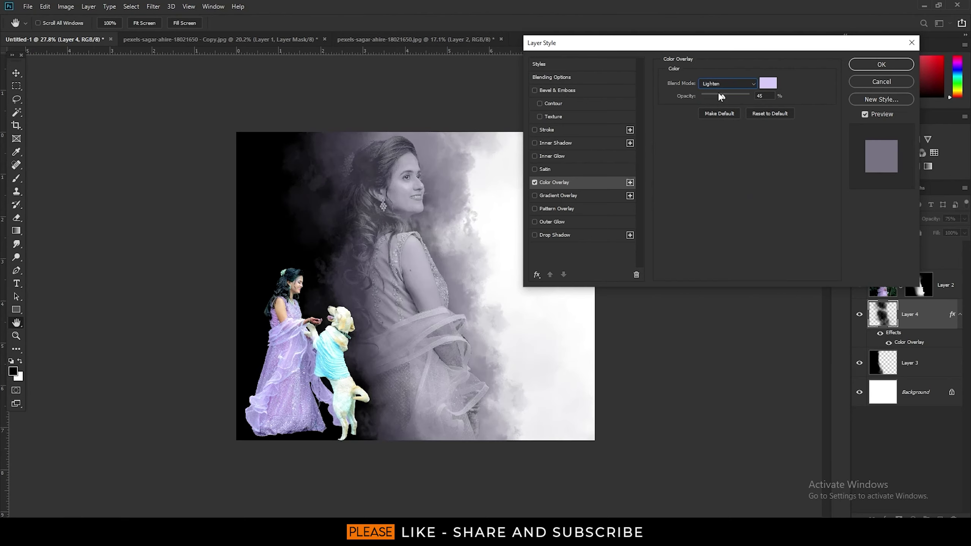
key("Down")
key("Down")
key("Down")
key("Down")
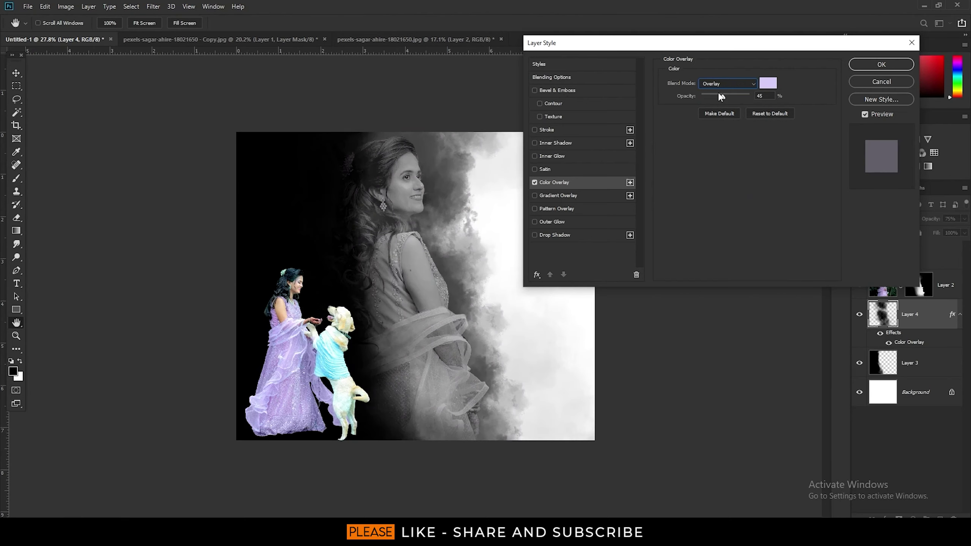
key("Down")
key("Down")
key("Down")
key("Down")
key("Down")
key("Down")
key("Down")
key("Down")
key("Down")
key("Down")
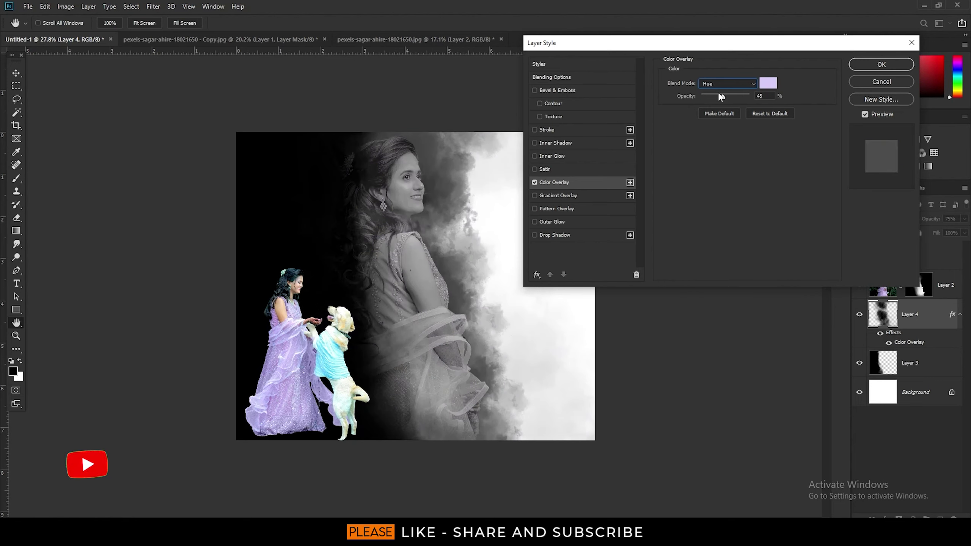
key("Down")
key("Up")
key("Up")
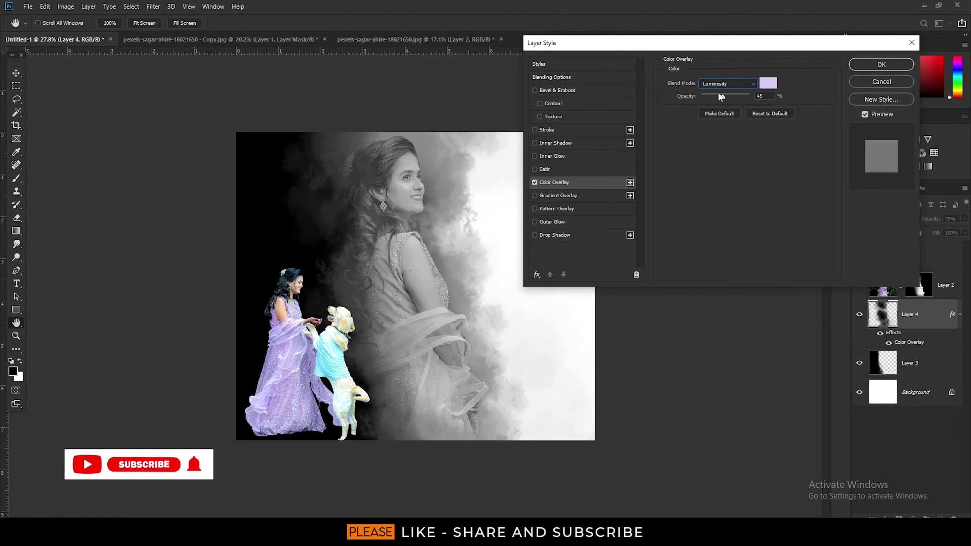
key("Up")
key("Up")
key("Up")
key("Up")
key("Up")
key("Up")
key("Up")
key("Up")
key("Up")
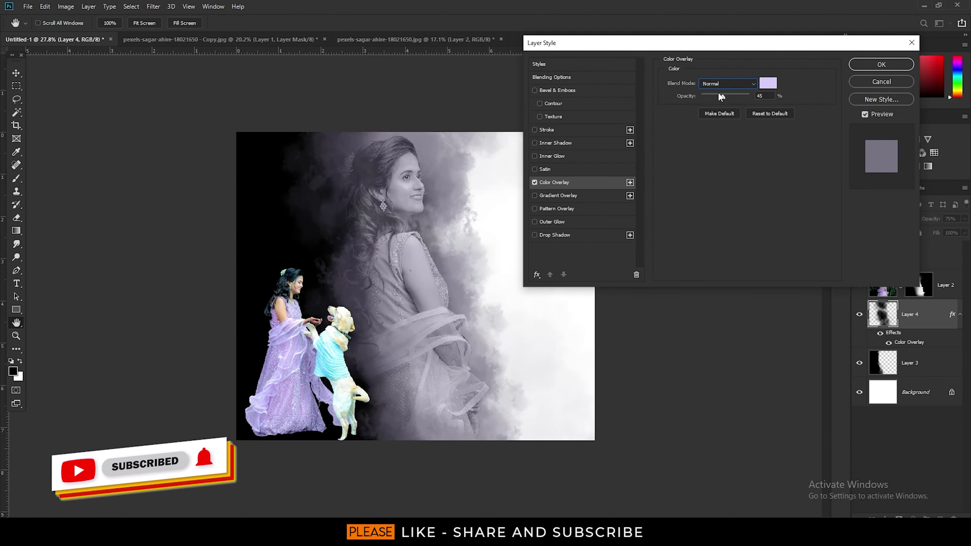
key("Return")
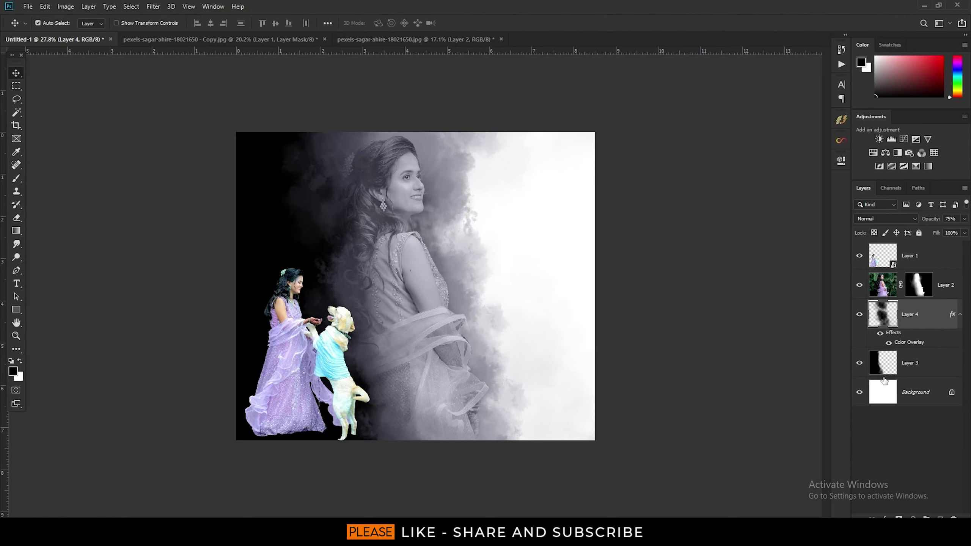
- Add a Gradient Fill above Layer 3, running from black to orange
left_click(948, 370)
left_click(913, 518)
left_click(922, 350)
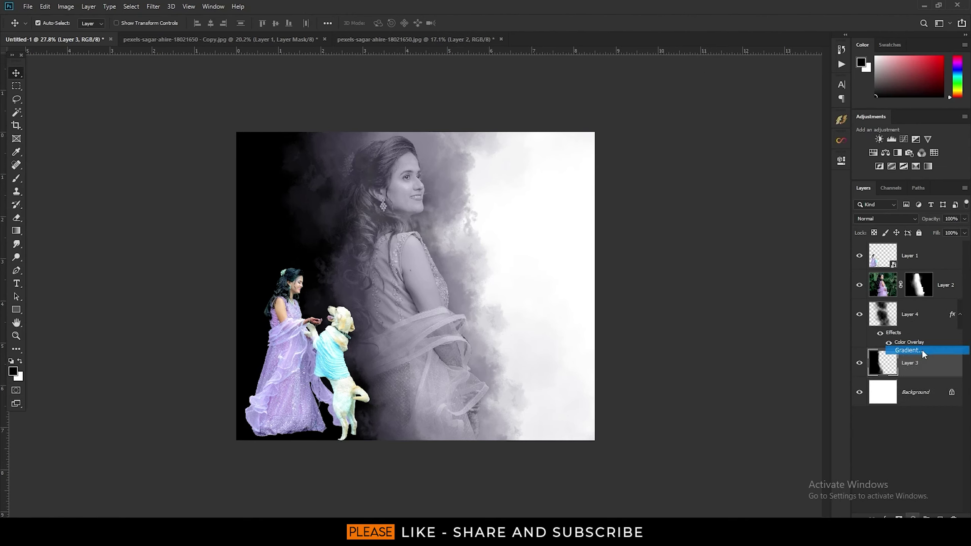
left_click(851, 132)
left_click(714, 133)
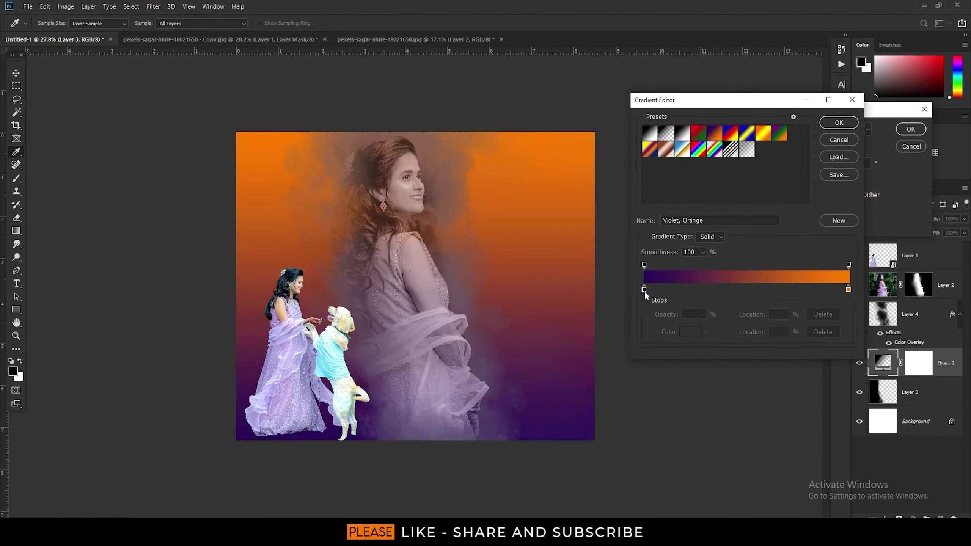
left_click(644, 289)
left_click(691, 332)
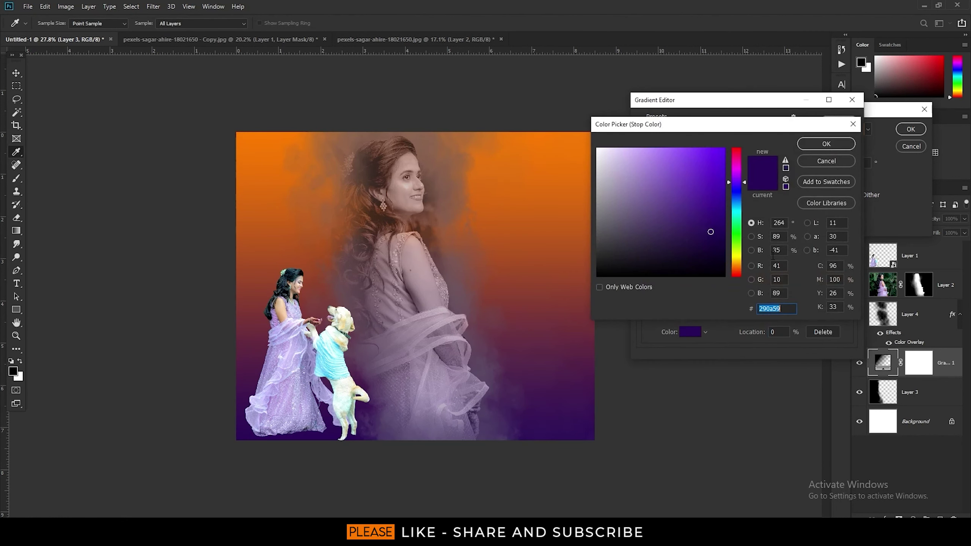
left_click(606, 267)
left_click(826, 144)
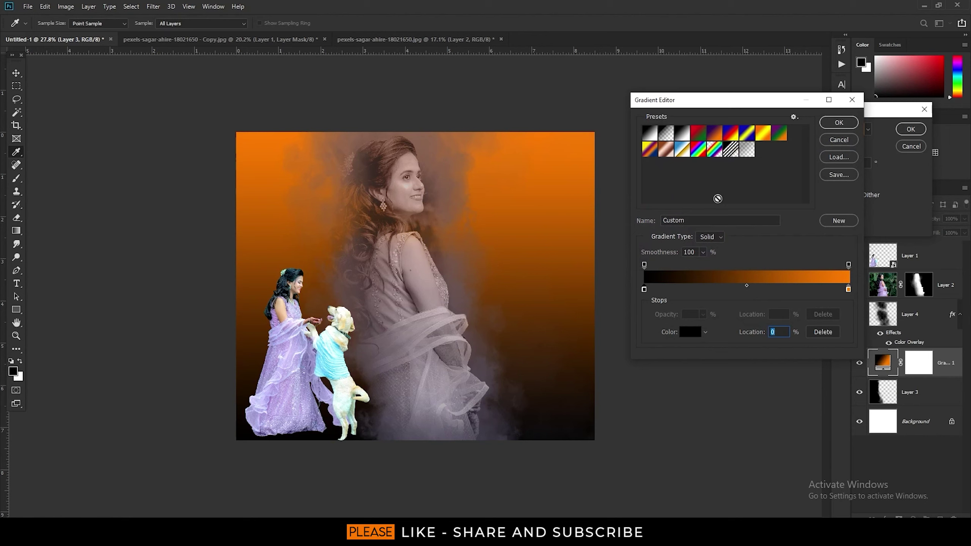
left_click(840, 131)
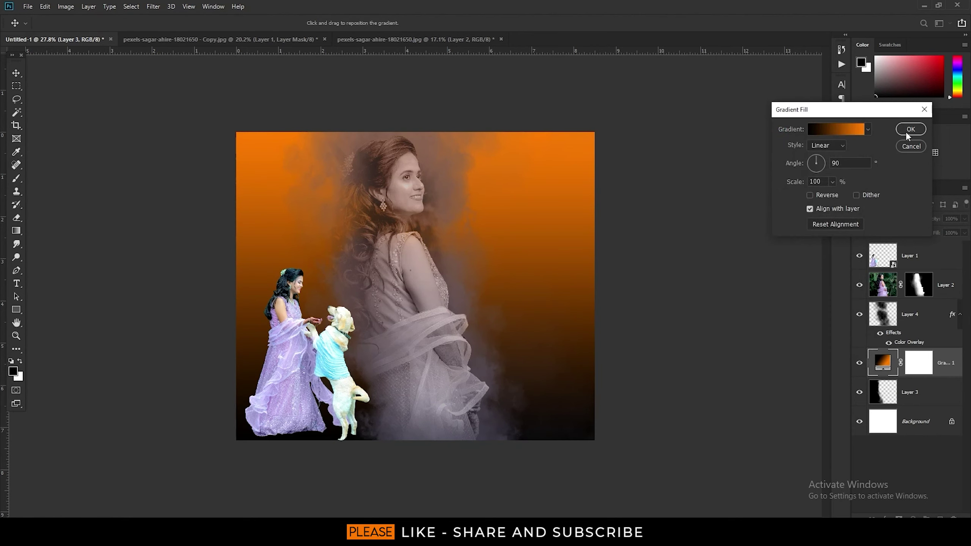
left_click(908, 132)
- Clip the gradient to Layer 3, scale it to 133%, and set it to 40% opacity
left_click(876, 376, "alt")
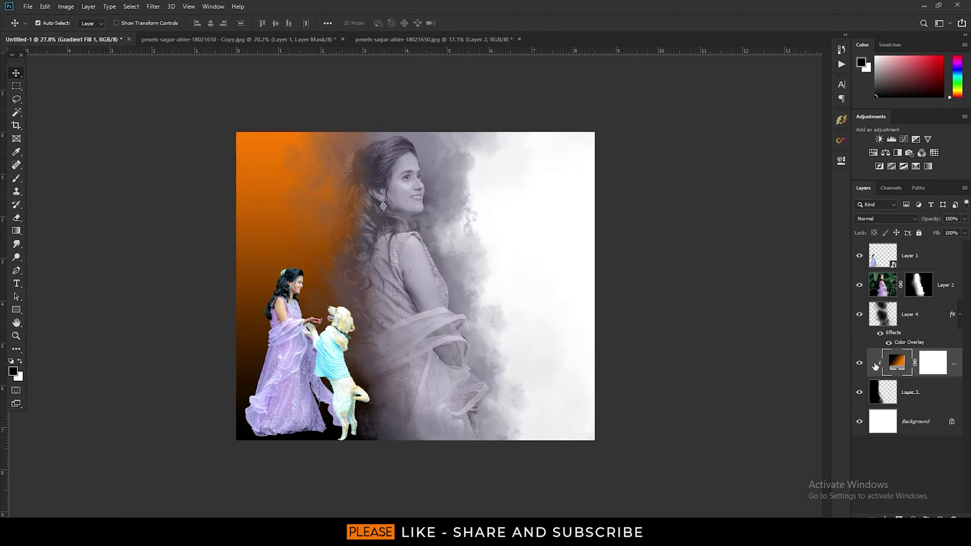
double_click(895, 365)
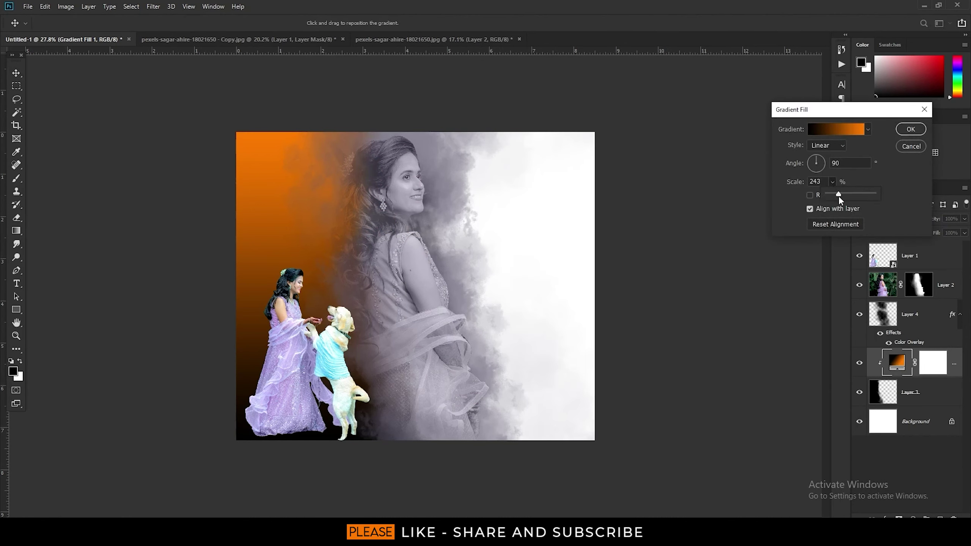
left_click_drag(838, 196, 840, 183)
left_click(768, 176)
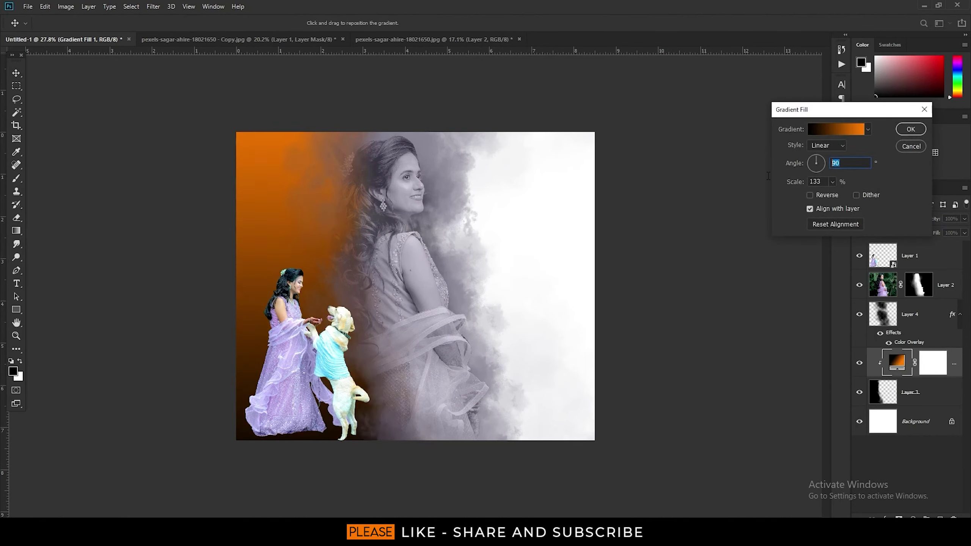
left_click(768, 178)
key("Return")
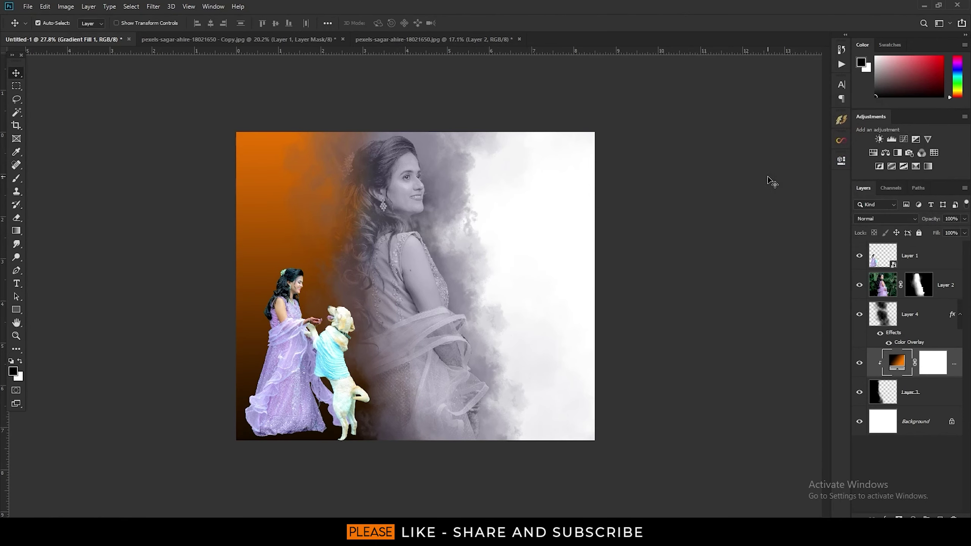
left_click(964, 219)
left_click_drag(964, 231, 934, 230)
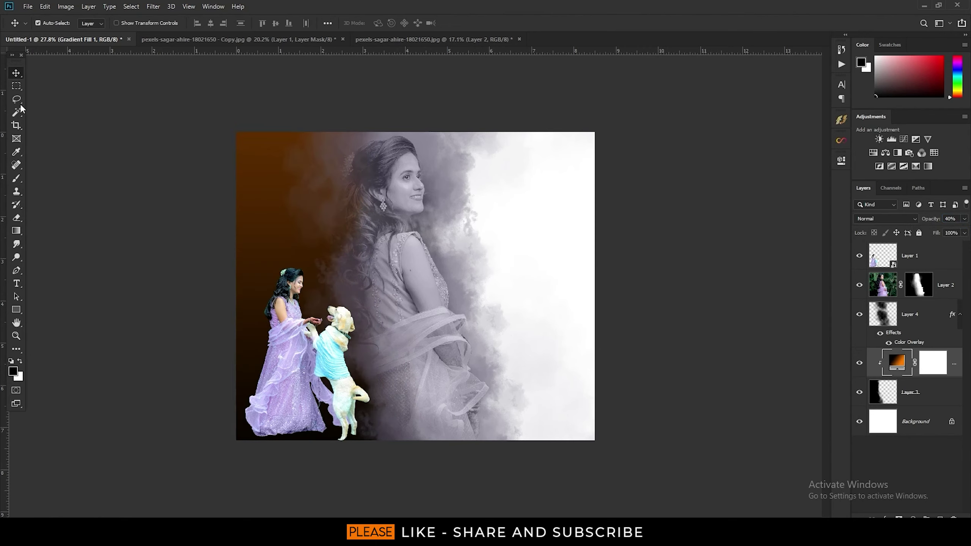
left_click(766, 400)
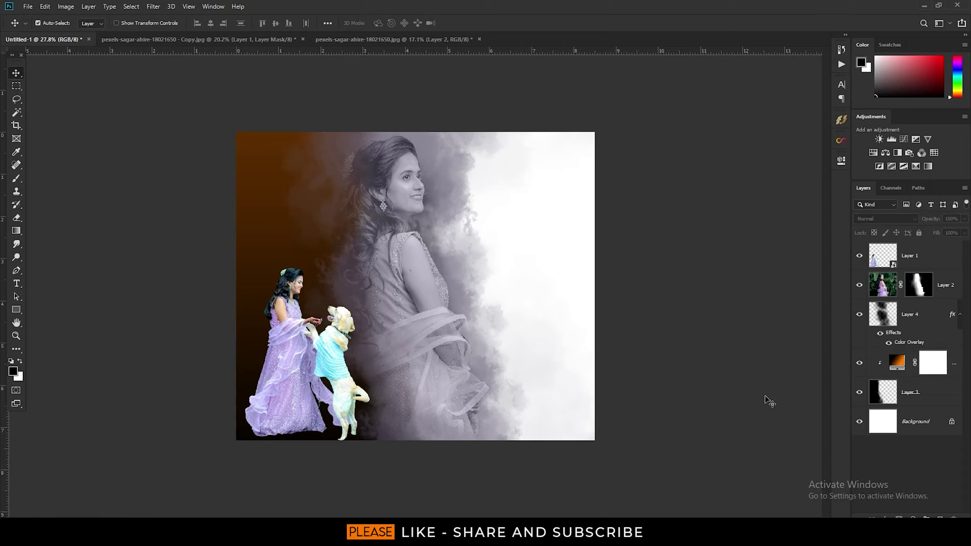
- Stamp a bare-branch brush left of the bride on a new layer above the gradient fill
left_click(957, 374)
key("ctrl+shift+alt+n")
left_click(16, 178)
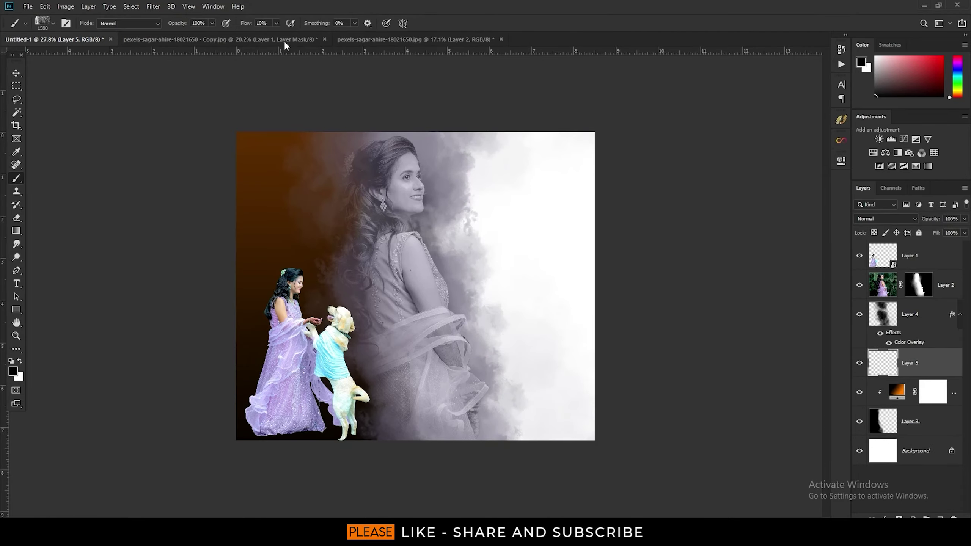
left_click(276, 24)
left_click(258, 377)
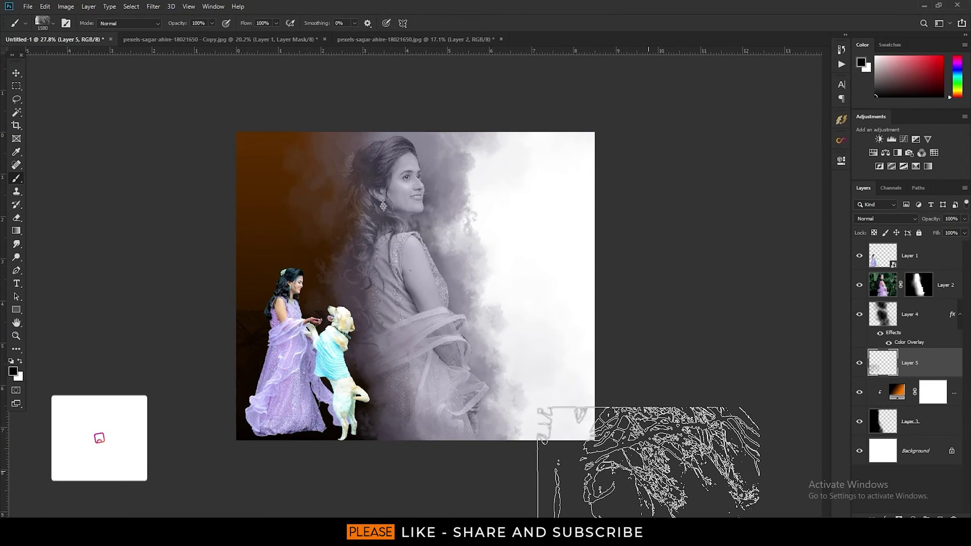
- Enlarge the branches to about 265%, clip them to the gradient, and fade them to 24% opacity
key("ctrl+t")
left_click_drag(301, 309, 337, 95)
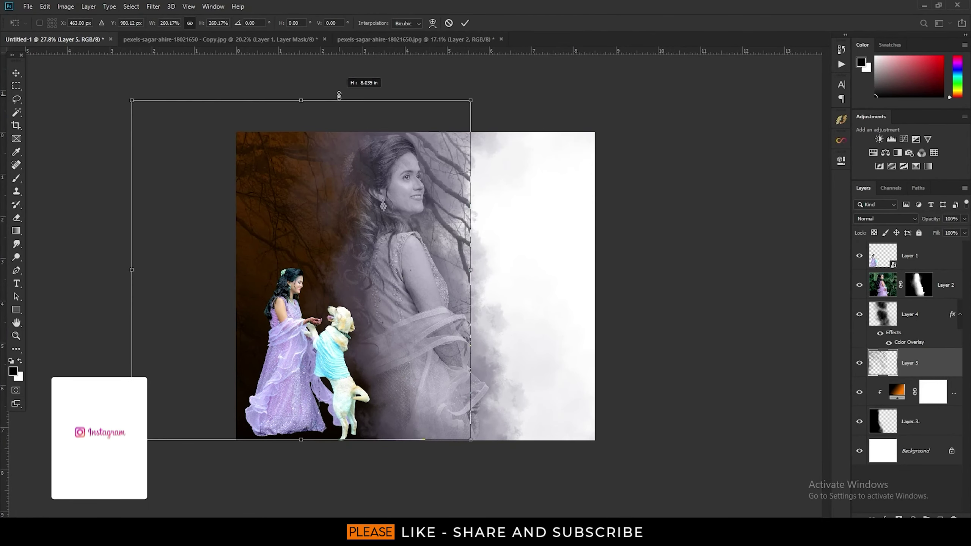
left_click(466, 23)
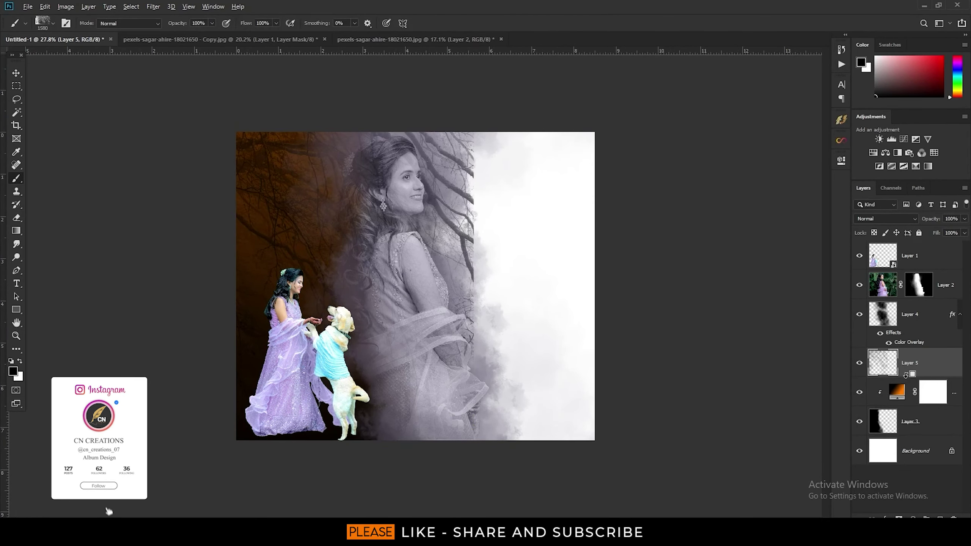
key("ctrl+alt+g")
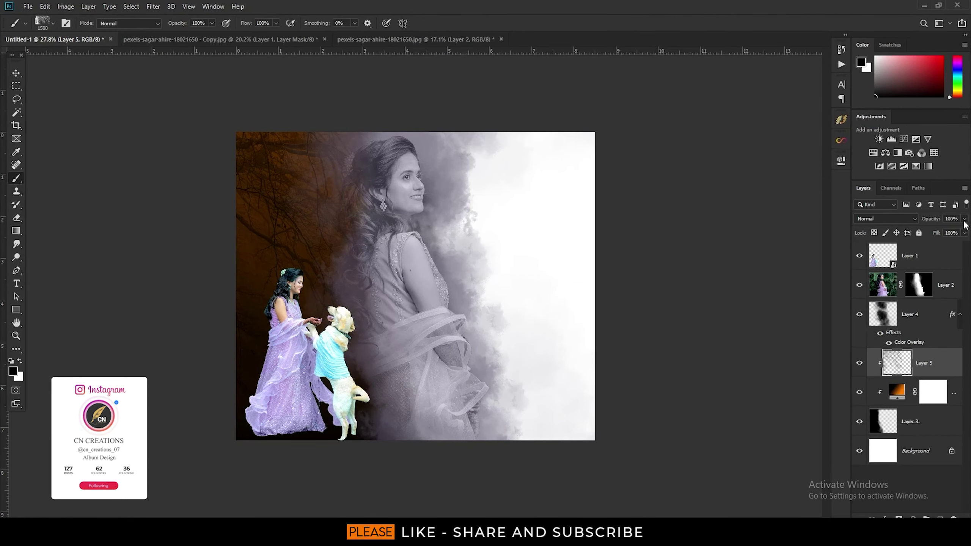
left_click(964, 218)
left_click_drag(964, 231, 929, 229)
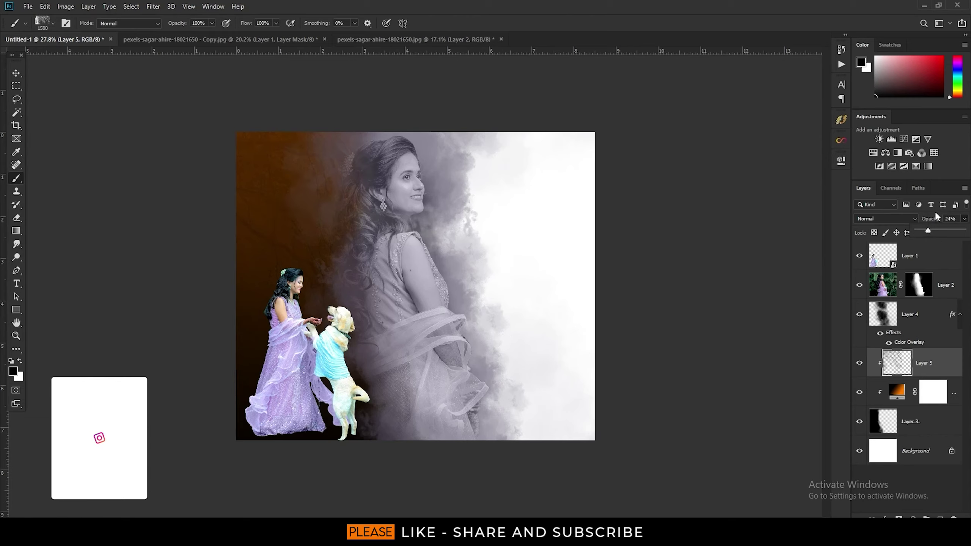
- Draw a black gradient fade along the canvas bottom on a new layer above Layer 1
key("v")
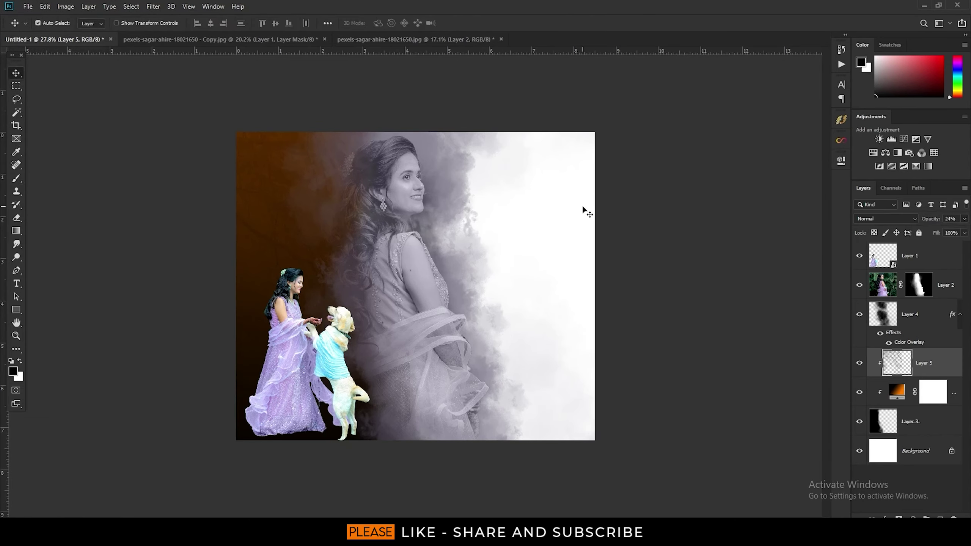
left_click(920, 260)
left_click(940, 516)
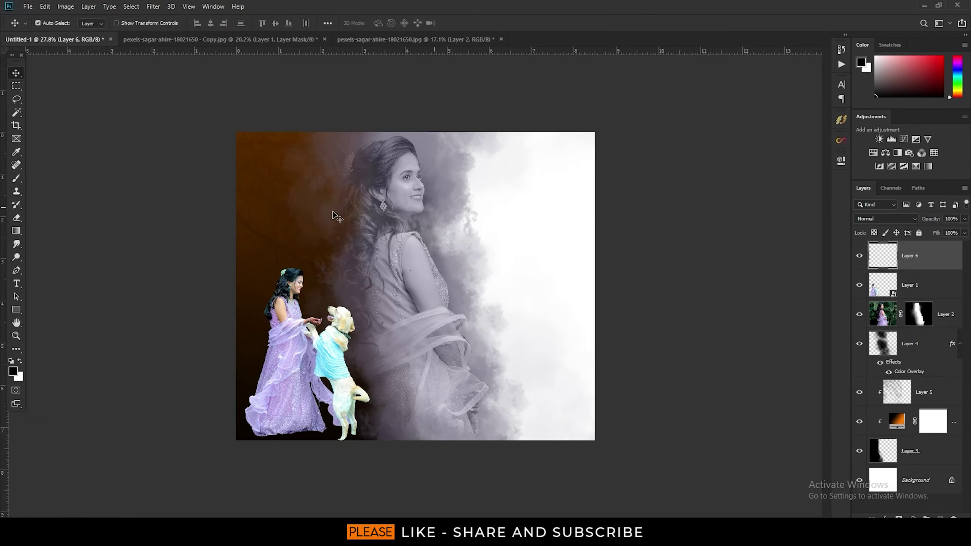
left_click(20, 232)
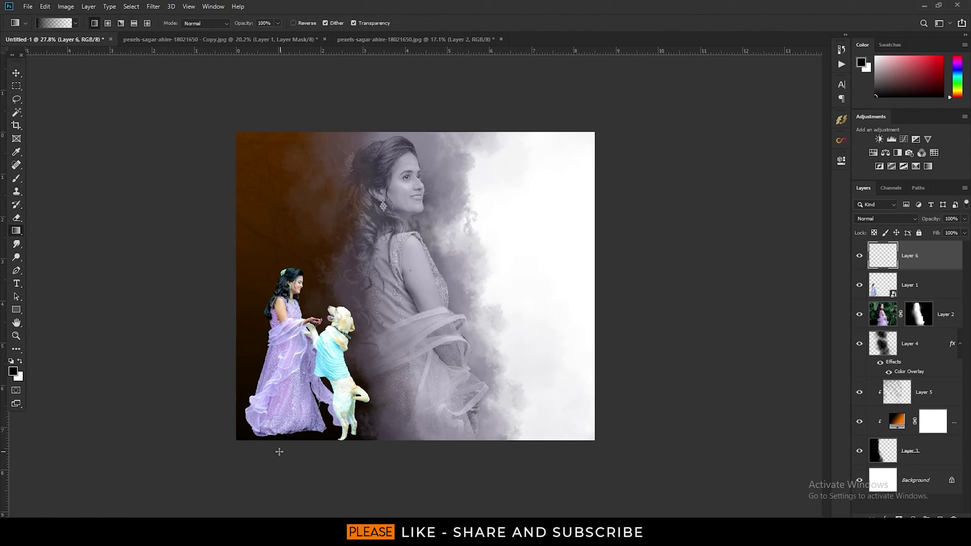
left_click_drag(281, 370, 258, 373)
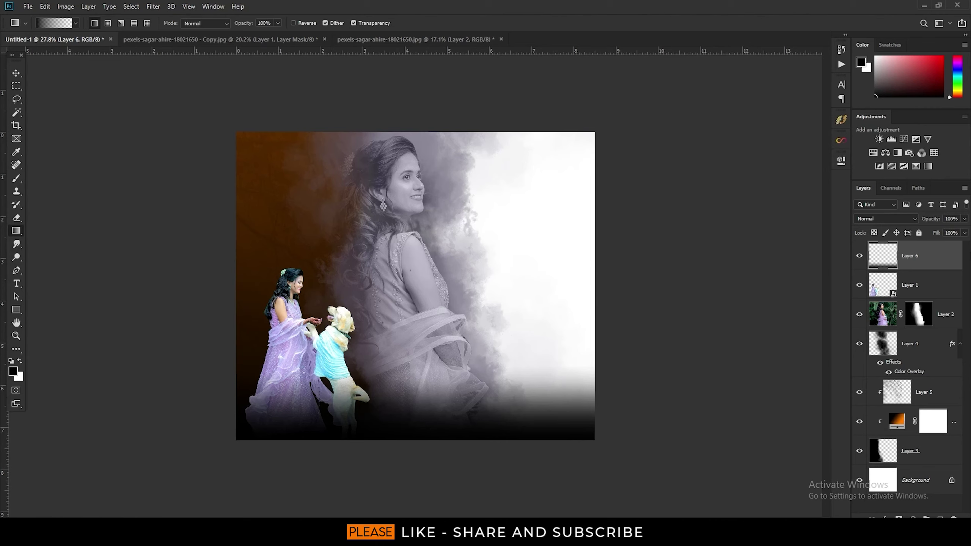
- Clip the fade to the bride and dog, stretch it across the lower canvas, and keep Normal blending
left_click(945, 271, "alt")
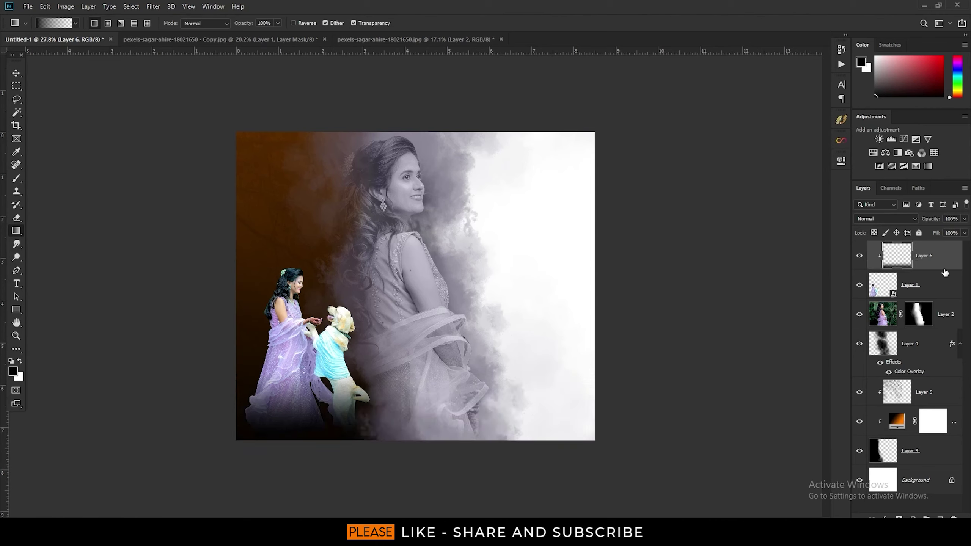
key("ctrl+t")
mouse_move(416, 364)
left_mouse_down()
mouse_move(416, 325)
mouse_move(387, 380)
left_mouse_up()
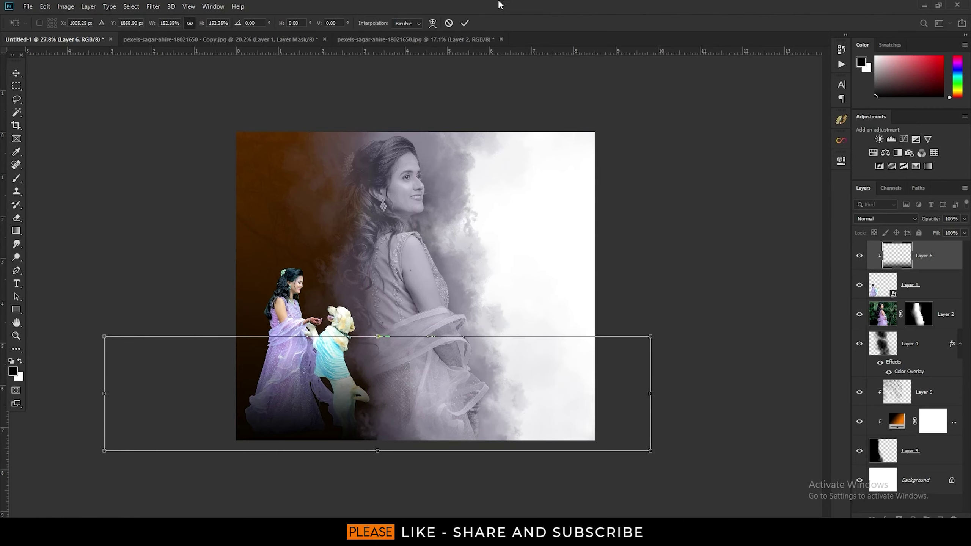
left_click(465, 23)
key("g")
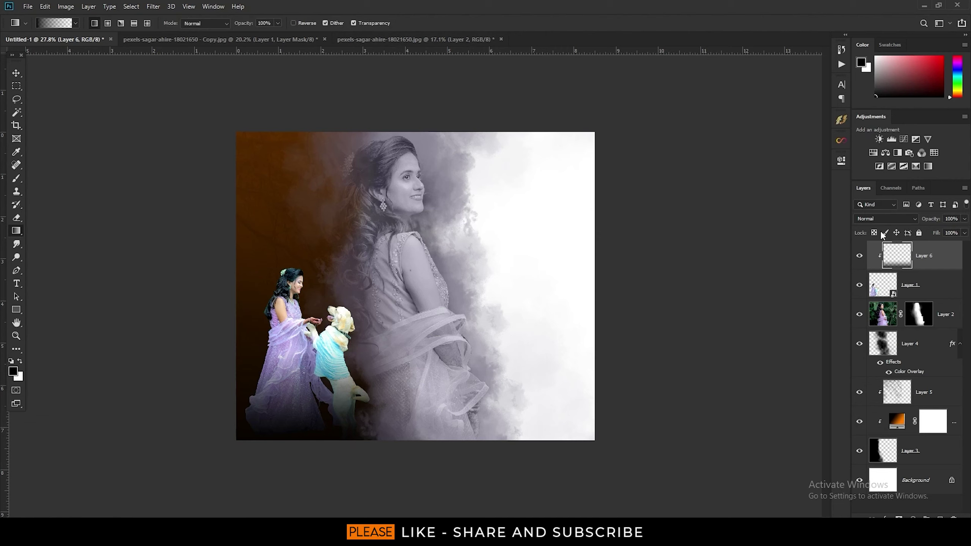
left_click(885, 218)
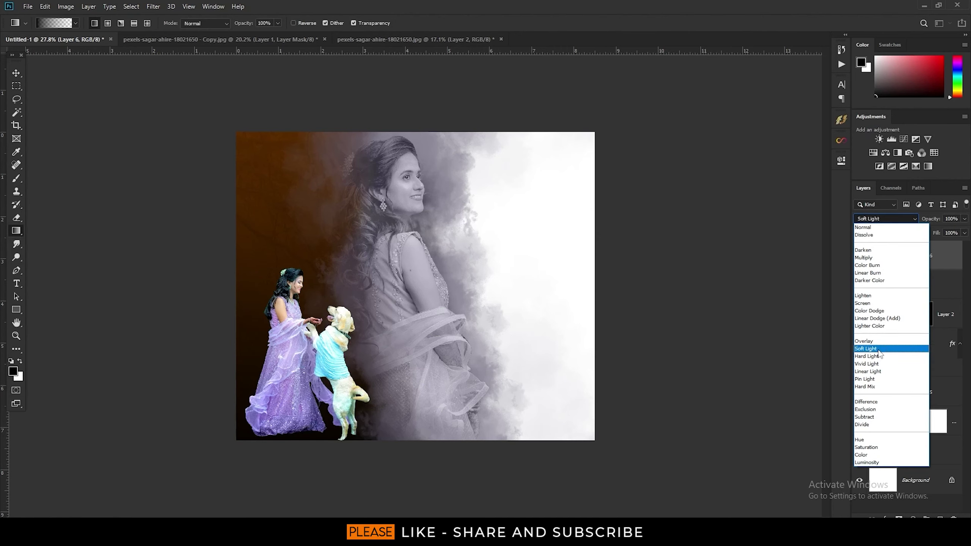
left_click(863, 228)
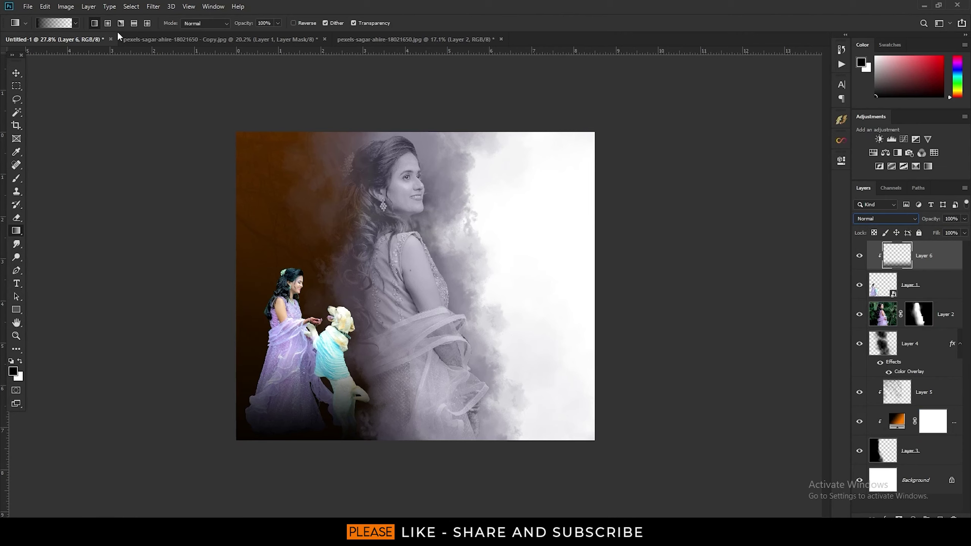
key("v")
left_click(309, 257)
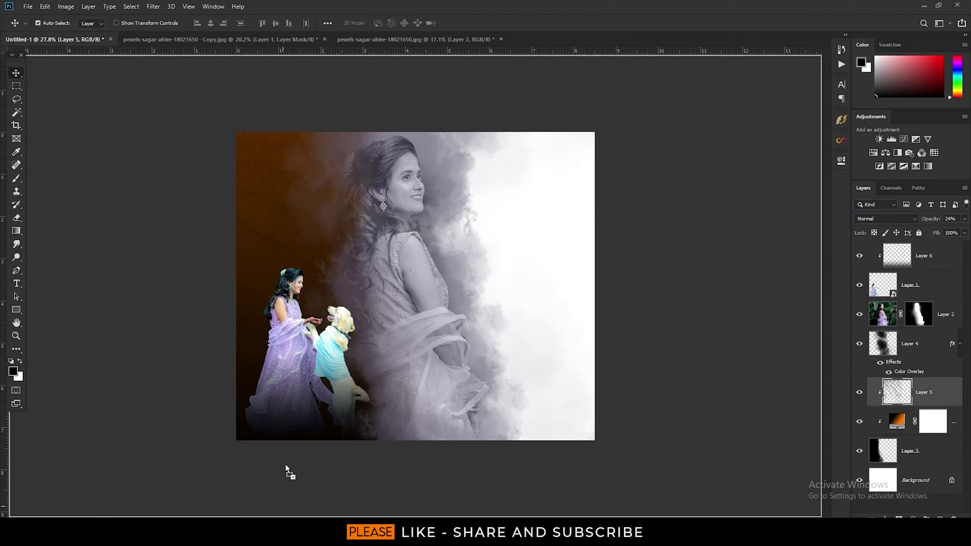
- Enlarge and place the foggy forest photo, clip it to Layer 5, and set Normal blending at 53% opacity
mouse_move(374, 416)
left_mouse_down()
mouse_move(250, 403)
mouse_move(203, 373)
mouse_move(252, 440)
left_mouse_up()
left_click(366, 23)
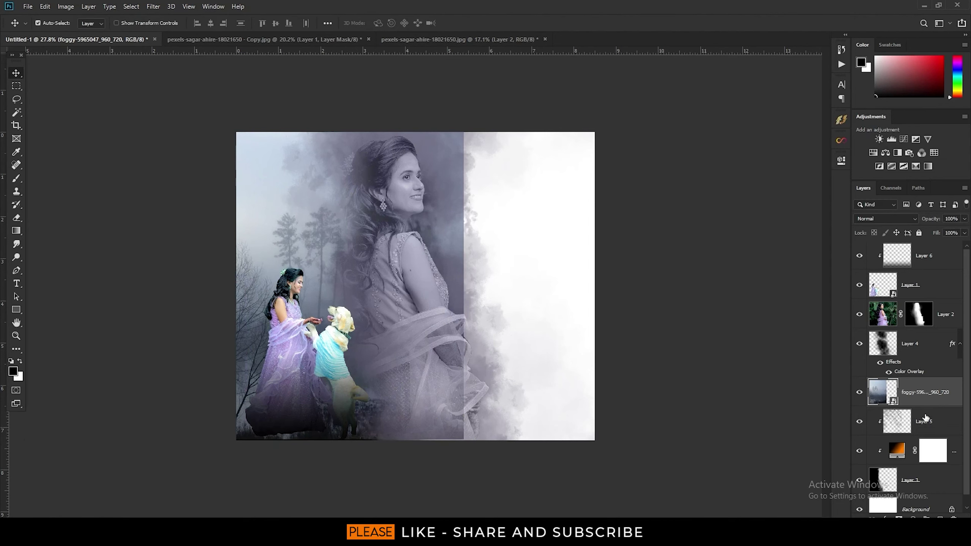
left_click(925, 406, "alt")
left_click(877, 219)
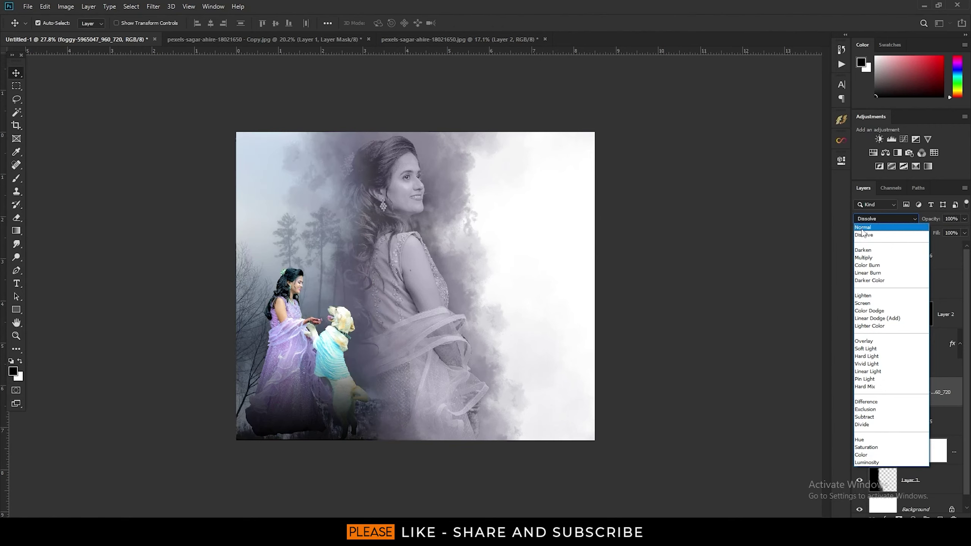
left_click(869, 228)
left_click_drag(966, 218, 941, 228)
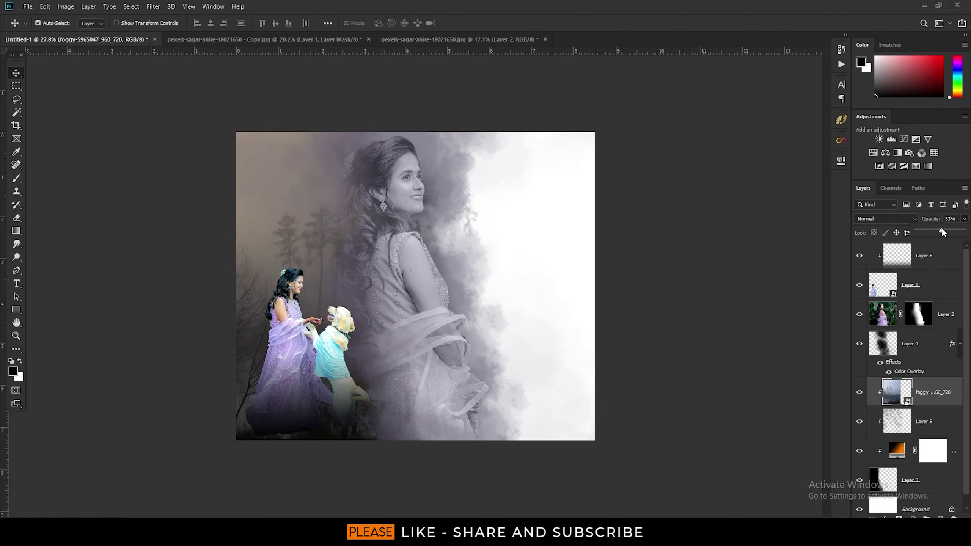
double_click(897, 448)
left_click(834, 129)
- Change the gradient's right stop to lavender sampled from the dress, making it run black to pale lilac
left_click(848, 290)
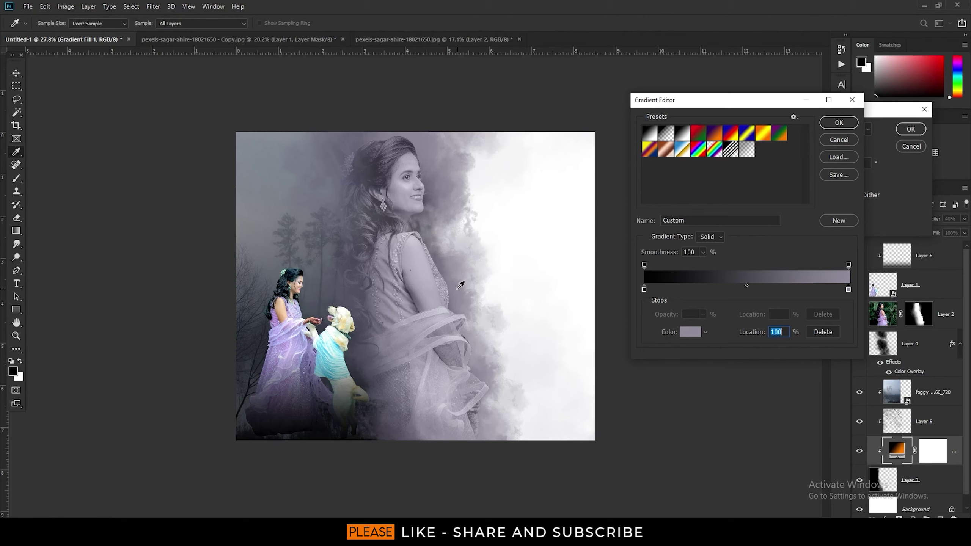
left_click(294, 349)
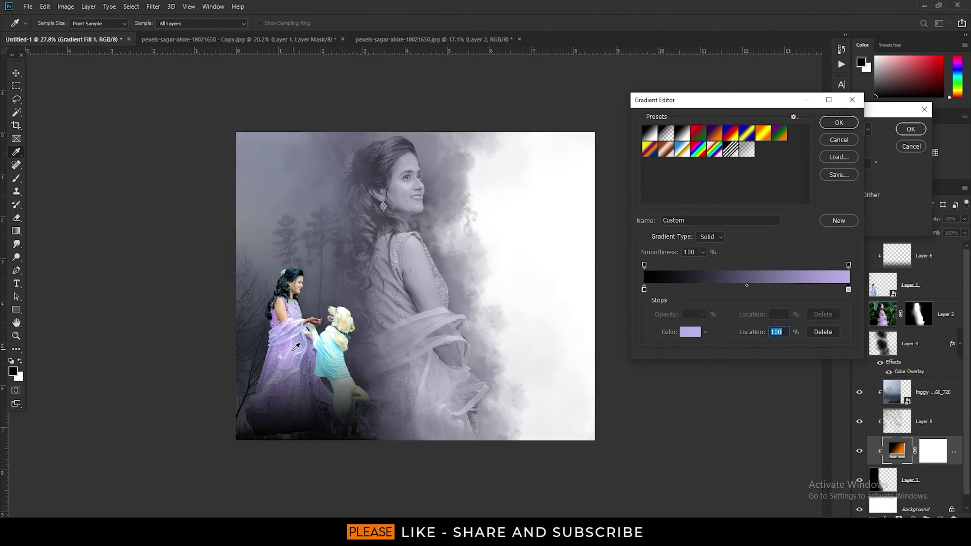
left_click(839, 122)
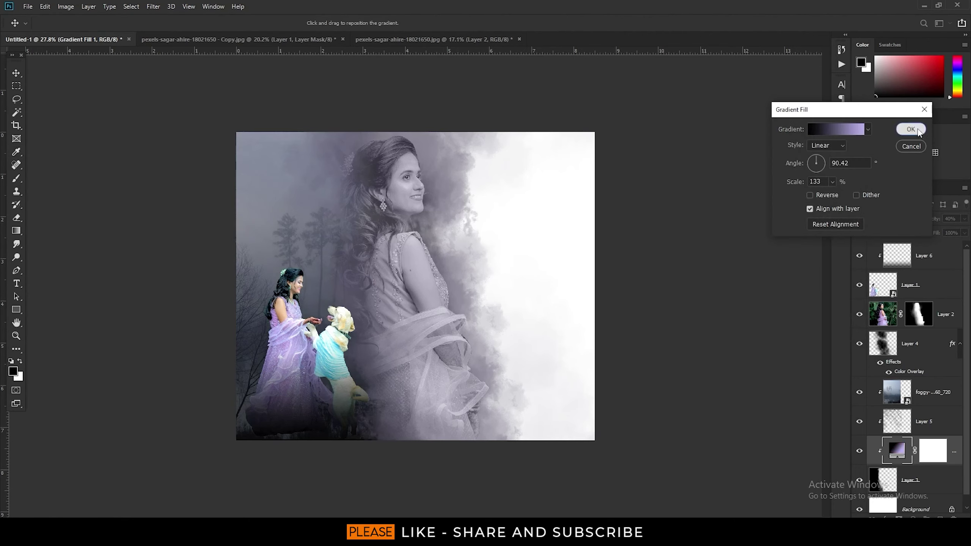
left_click(911, 129)
left_click(944, 394)
- Paint black shading over the left side with a ~1587 px brush on a new layer clipped to the fog
left_click(941, 519)
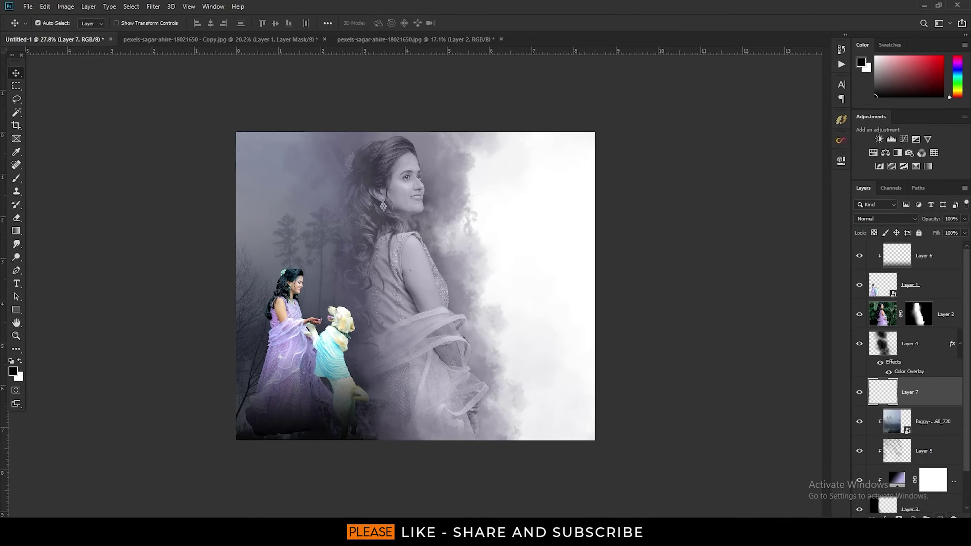
left_click(16, 178)
right_click(284, 173)
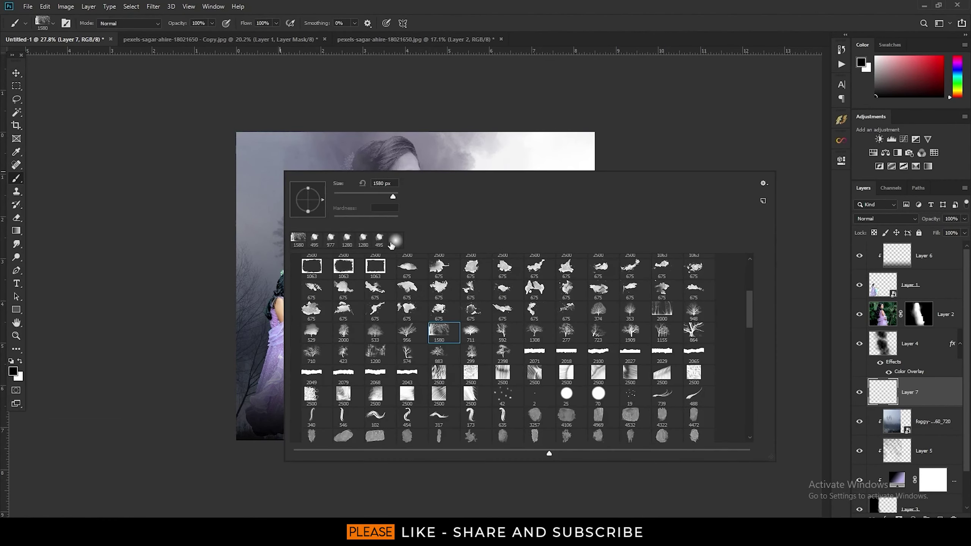
key("Return")
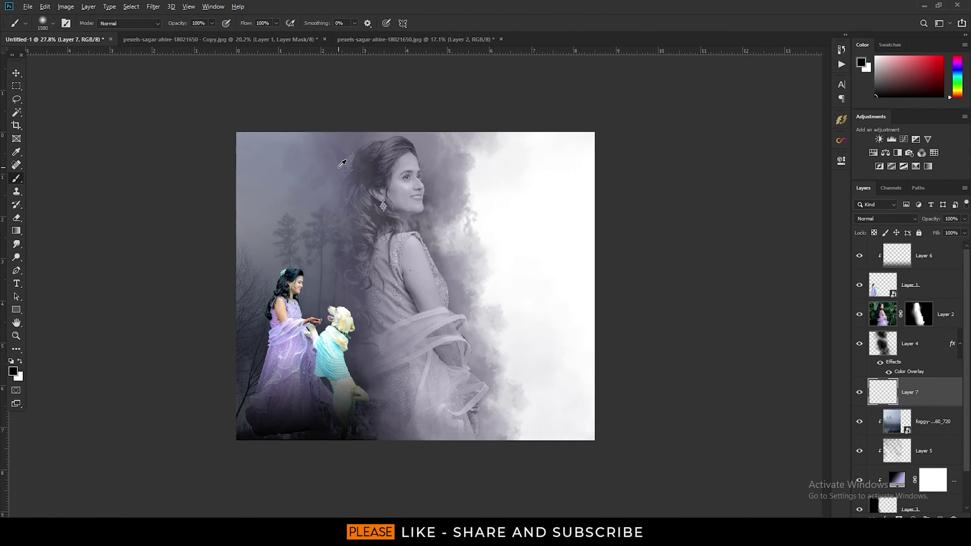
left_click_drag(273, 147, 328, 227)
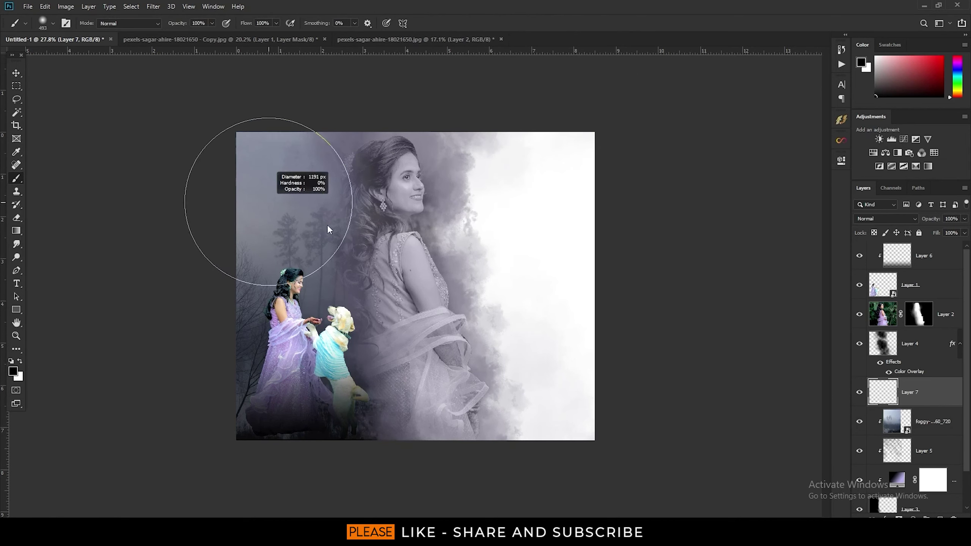
left_click(276, 23)
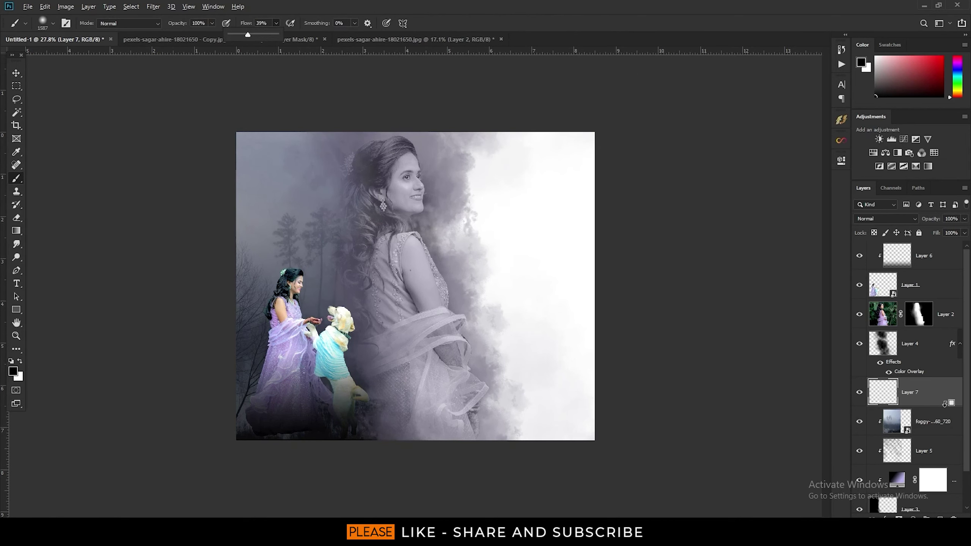
left_click(944, 404, "alt")
mouse_move(272, 140)
left_mouse_down()
mouse_move(338, 238)
mouse_move(278, 120)
mouse_move(262, 126)
mouse_move(357, 238)
mouse_move(372, 455)
mouse_move(291, 382)
mouse_move(303, 184)
mouse_move(315, 347)
mouse_move(433, 326)
left_mouse_up()
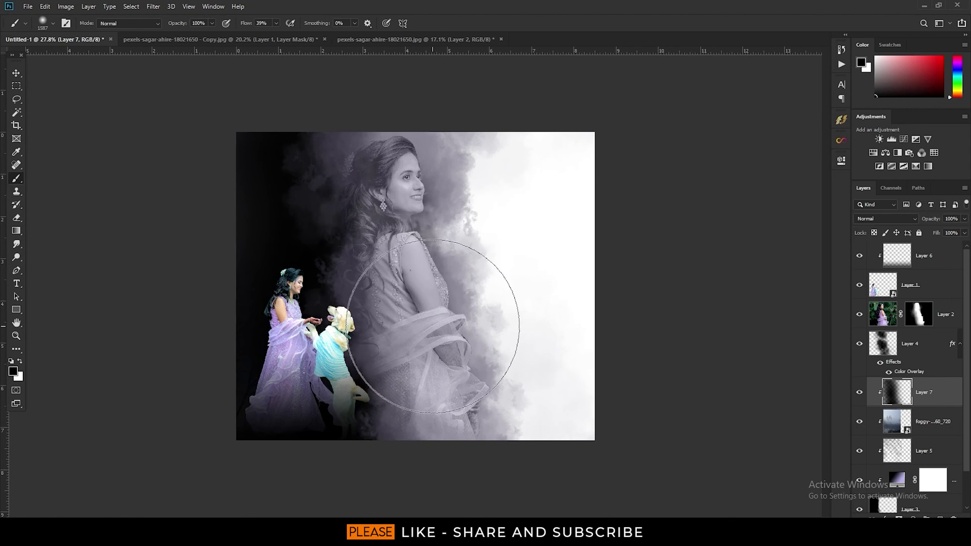
- Nudge the dark left-side shadow layer slightly with Free Transform
left_click(933, 506)
key("ctrl+t")
mouse_move(379, 267)
left_mouse_down()
mouse_move(396, 262)
mouse_move(375, 262)
left_mouse_up()
left_click(465, 23)
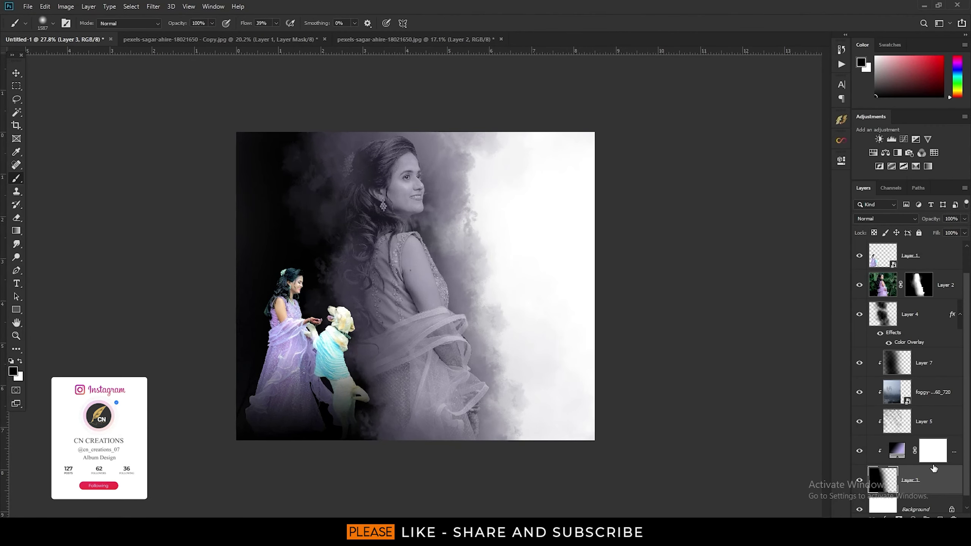
- Shift the dark shadow layer slightly left and up with Free Transform
scroll(934, 468, "down", 1)
key("ctrl+t")
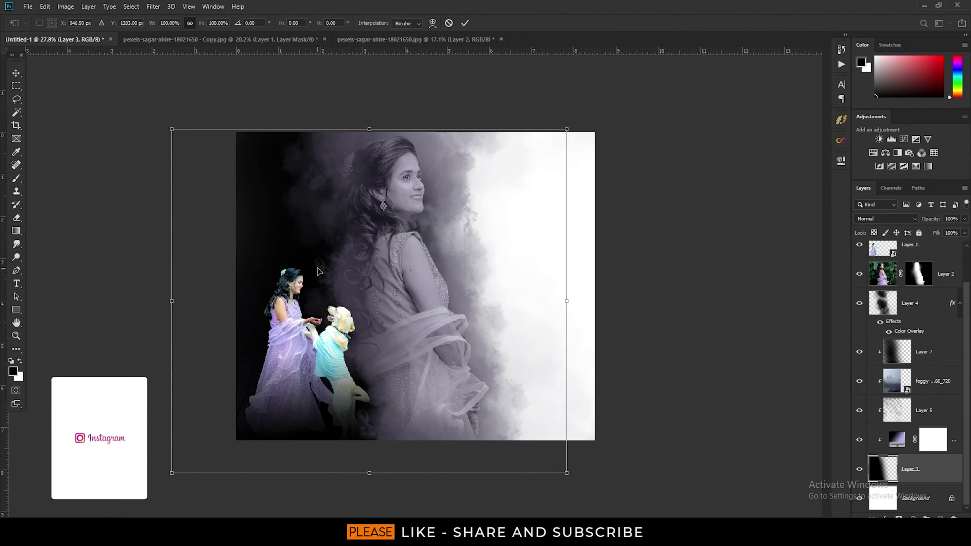
left_click_drag(319, 271, 302, 275)
left_click(465, 23)
- Lower Layer 7's black shading to about 52% opacity
key("b")
left_click(947, 356)
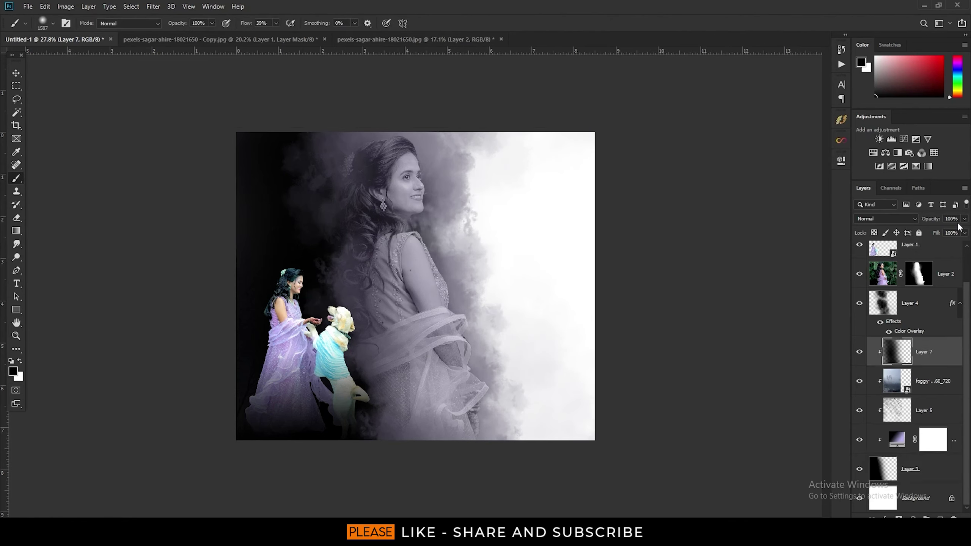
left_click(964, 219)
left_click_drag(964, 230, 941, 232)
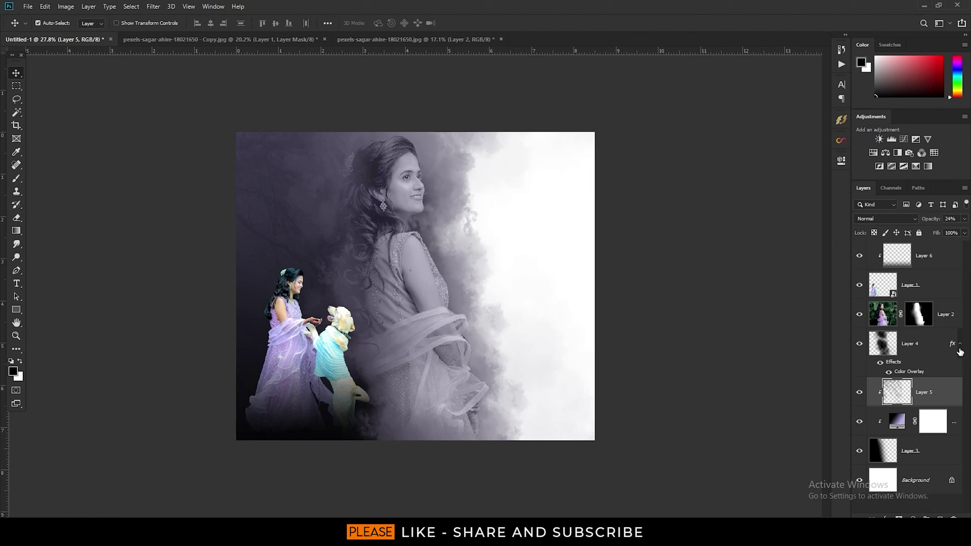
left_click(959, 345)
- Add Levels with midtones 1.10 and a Color Lookup set to KF (warm contrasty).cube
left_click(891, 139)
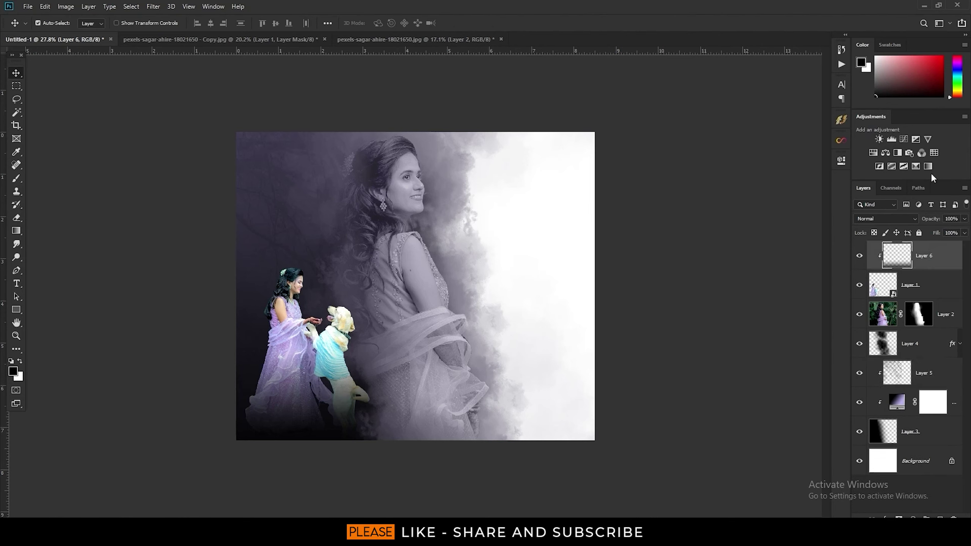
left_click_drag(764, 264, 762, 264)
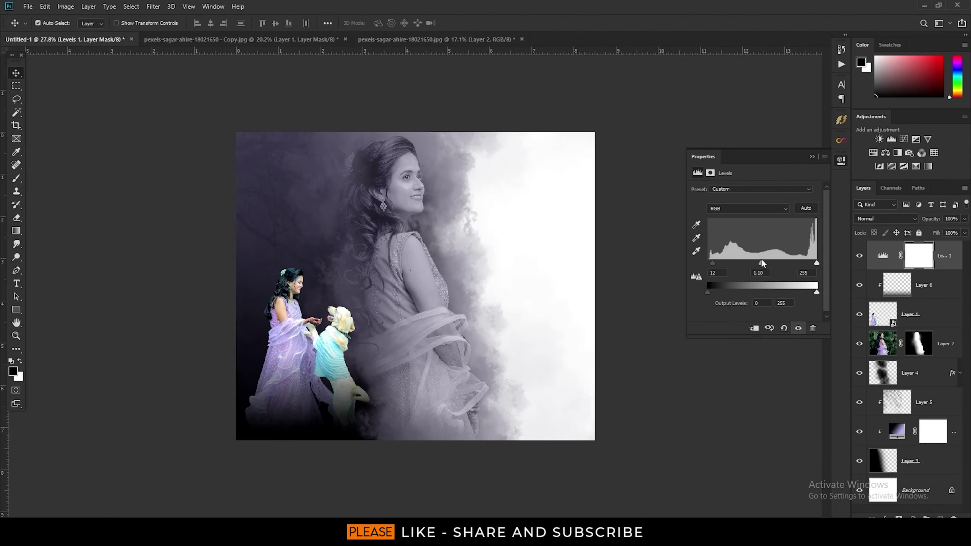
left_click(934, 153)
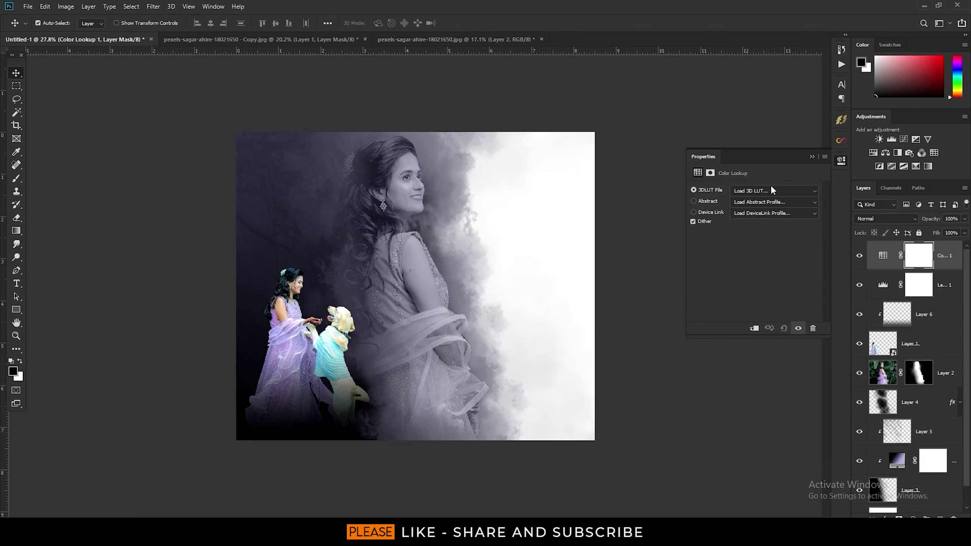
left_click(772, 191)
left_click(766, 36)
key("Down")
key("Down")
key("Down")
key("Down")
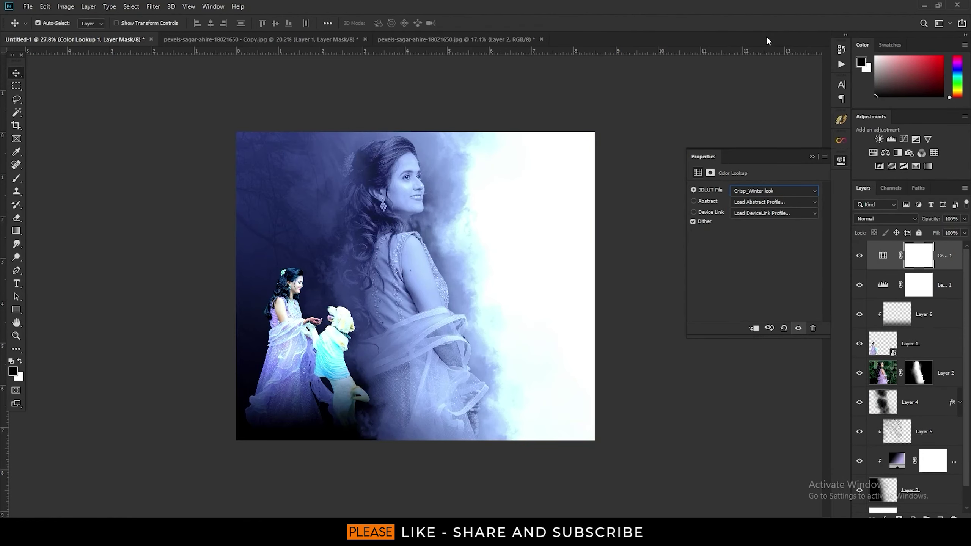
key("Down")
key("Down")
key("Down")
key("Down")
key("Down")
key("Down")
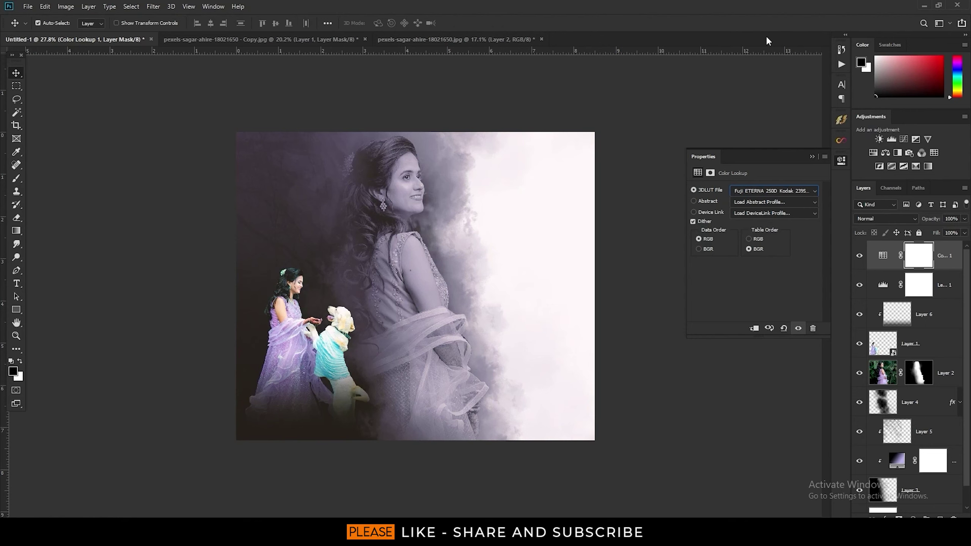
key("Down")
key("Down")
key("Down")
key("Down")
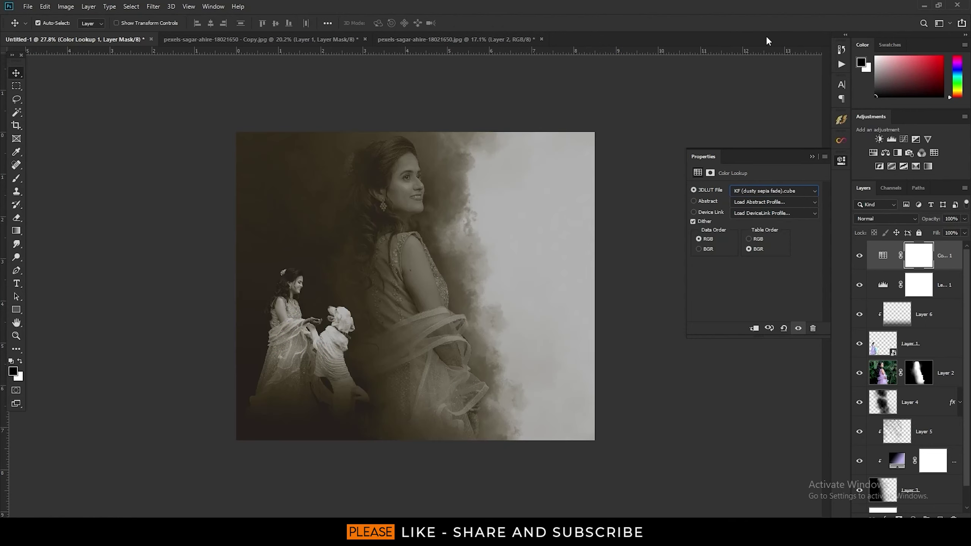
key("Down")
key("Down")
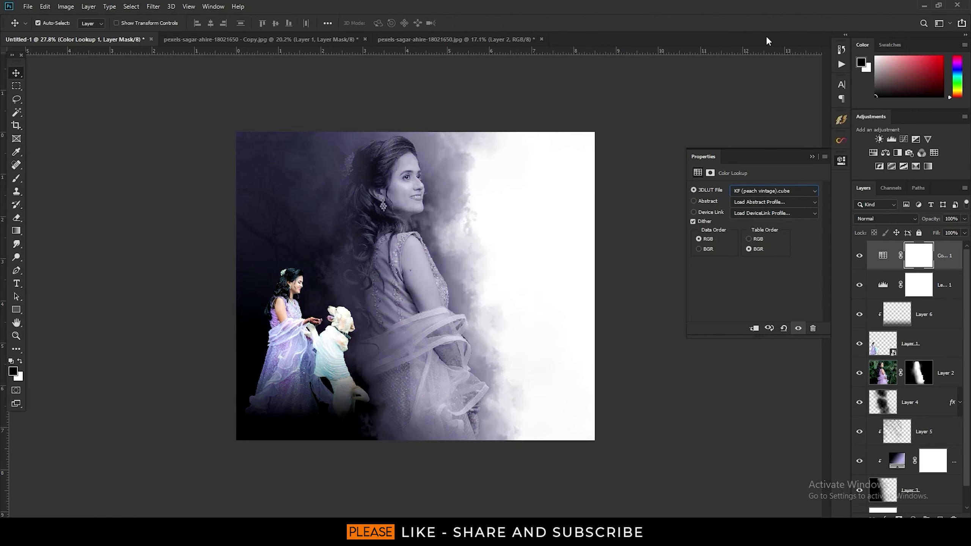
key("Down")
key("Down")
key("Down")
key("Down")
key("Down")
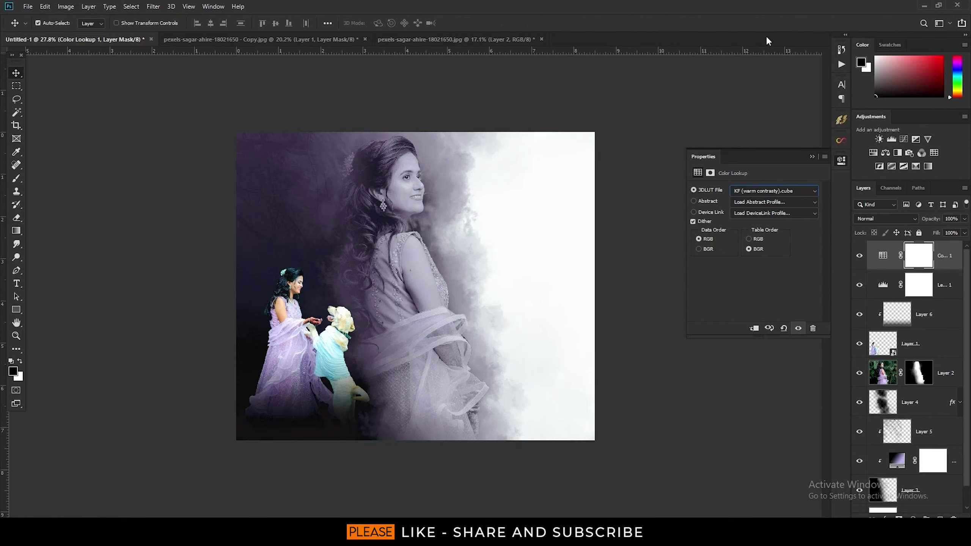
key("Down")
key("Down")
- Distort and skew the smoke layer into a narrower, raised shape
left_click(812, 156)
left_click(932, 415)
key("ctrl+t")
mouse_move(550, 281)
left_mouse_down()
mouse_move(572, 283)
mouse_move(566, 274)
left_mouse_up()
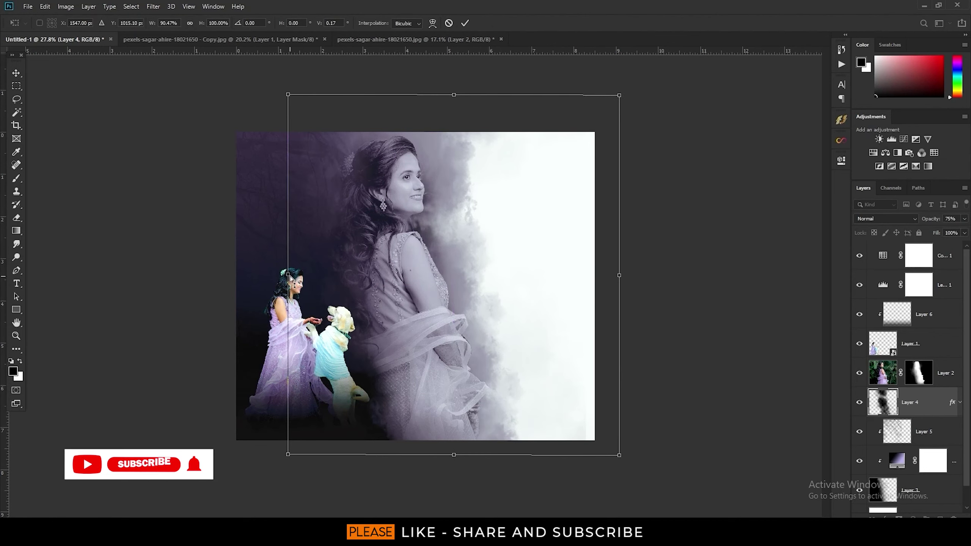
left_click_drag(288, 274, 307, 272)
left_click_drag(308, 92, 328, 133)
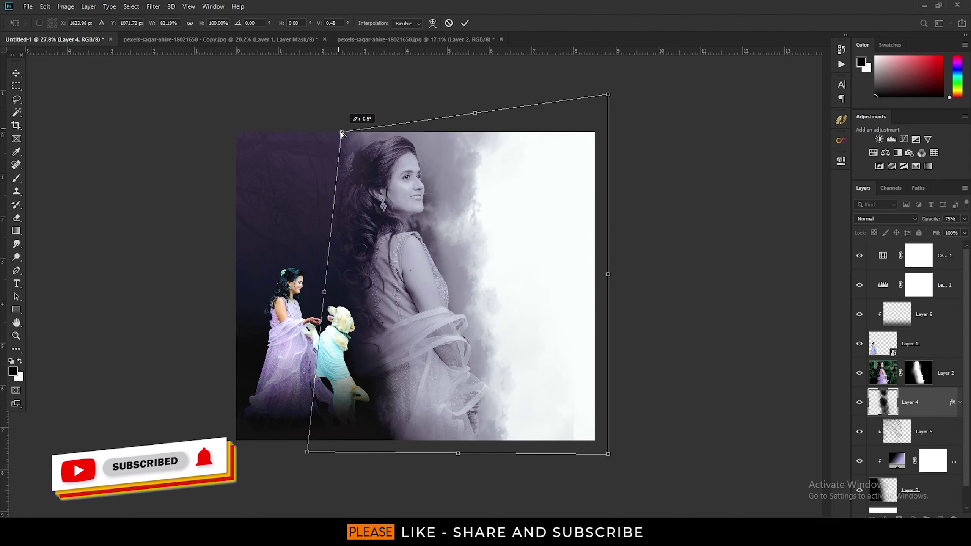
left_click_drag(457, 453, 459, 450)
left_click_drag(609, 270, 635, 265)
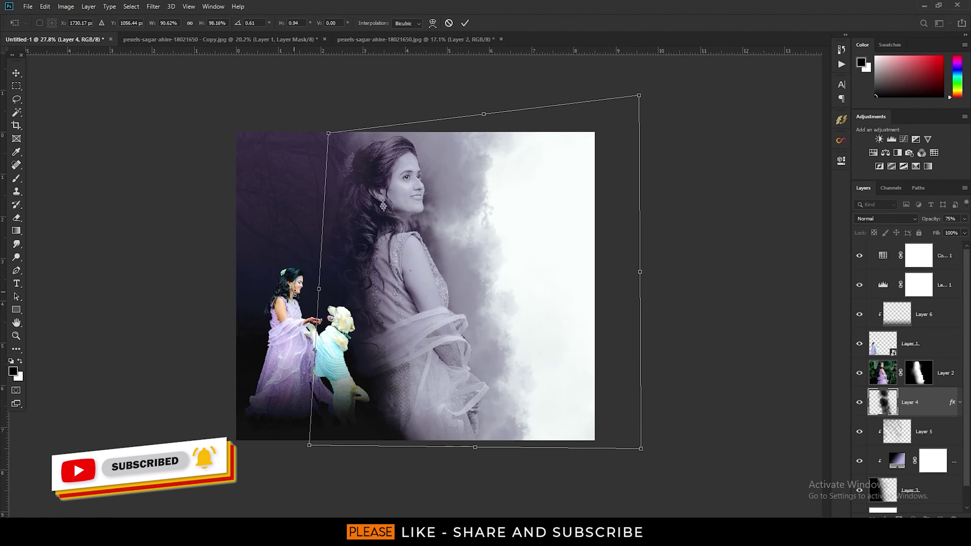
key("Return")
- Widen and slightly enlarge the large portrait, then nudge the smoke left and stretch its right edge
left_click(405, 179)
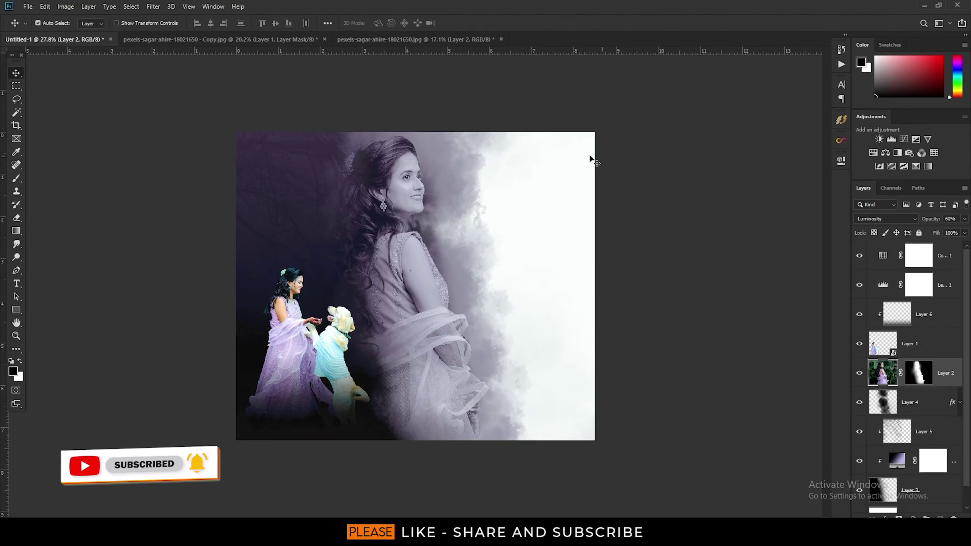
key("ctrl+t")
left_click_drag(140, 315, 122, 315)
left_click_drag(398, 340, 411, 345)
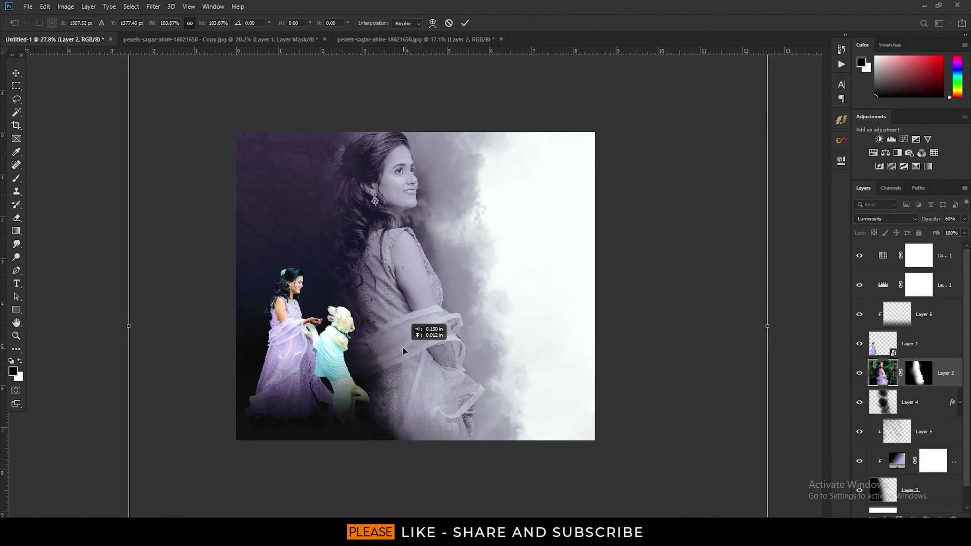
left_click(465, 27)
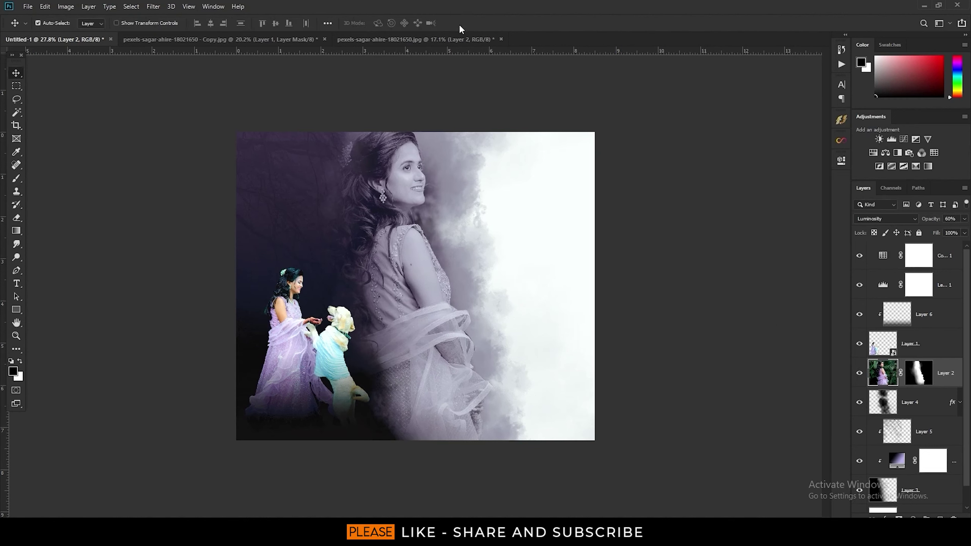
left_click(468, 293)
key("shift+Left")
key("shift+Left")
key("shift+Left")
key("shift+Left")
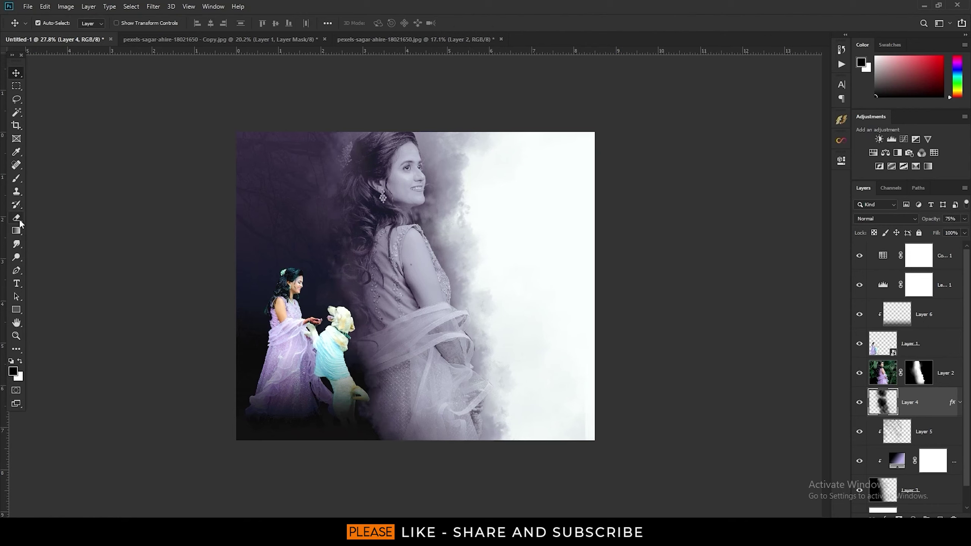
left_click_drag(565, 398, 574, 398)
- Set the bride-and-dog Layer 1 to 75% opacity
left_click(917, 343)
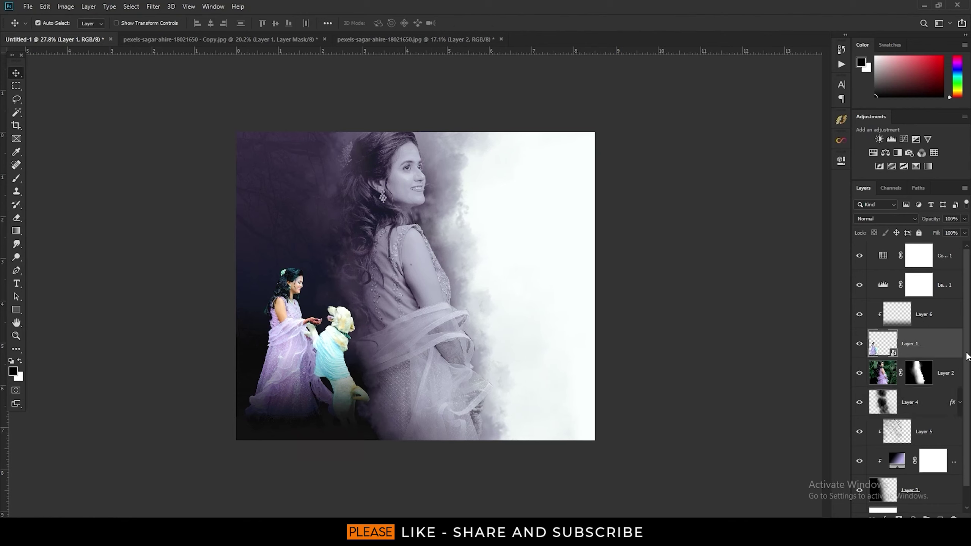
left_click(965, 219)
left_click_drag(951, 232, 955, 232)
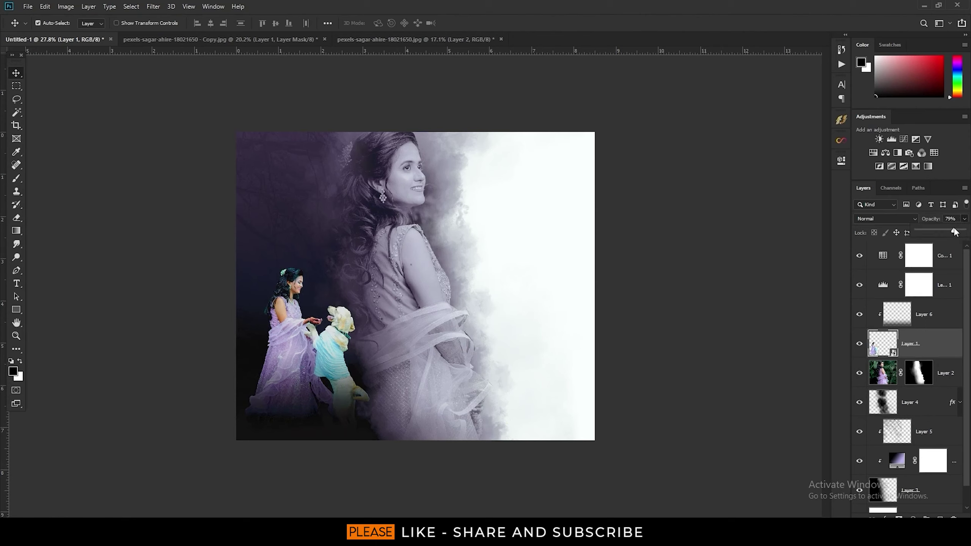
key("7")
key("5")
left_click(563, 222)
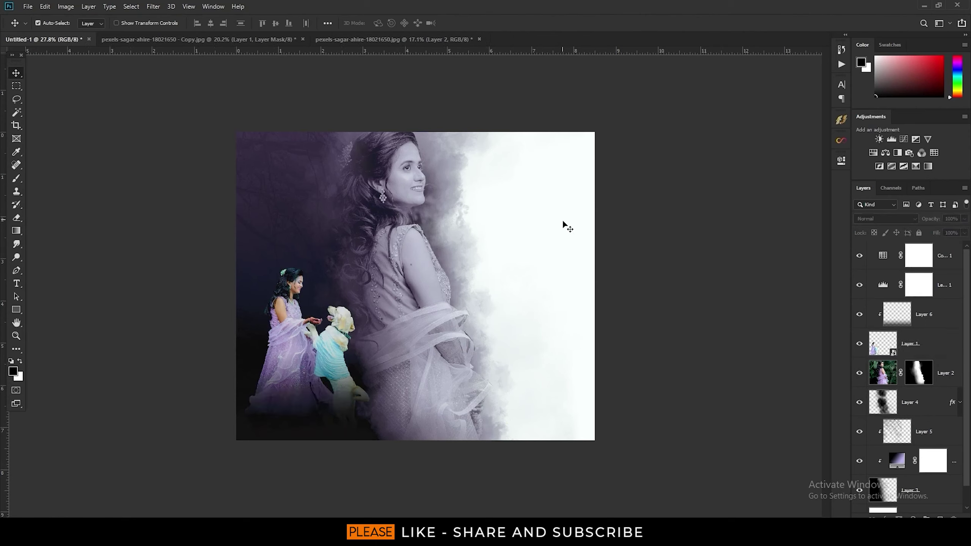
- Type the title BRIDE on the white right side and scale it up much larger
left_click(17, 285)
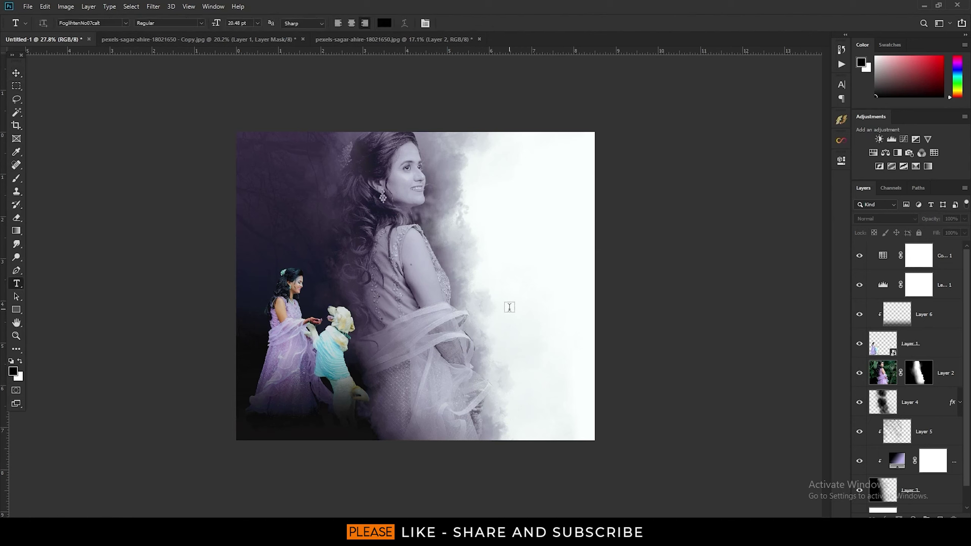
left_click(509, 308)
type("B")
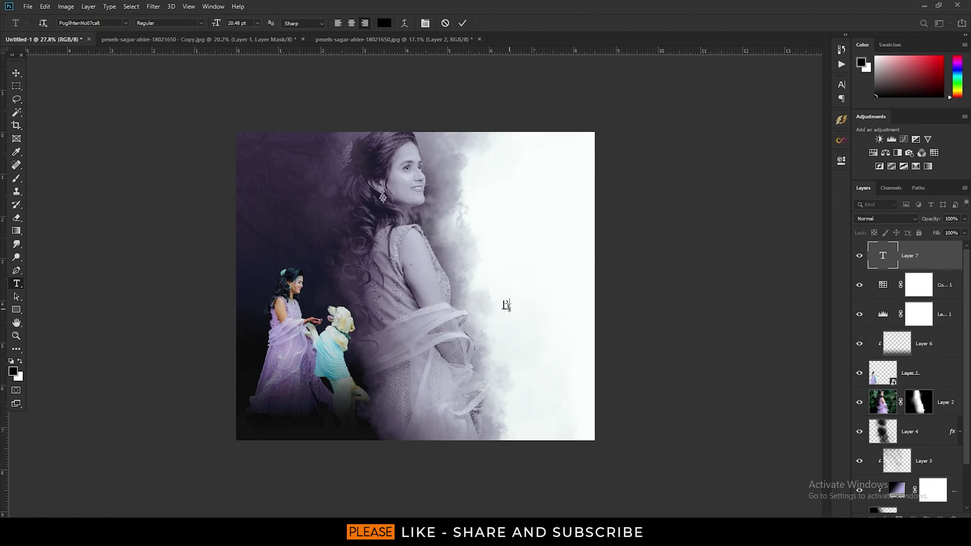
type("RIDE")
left_click(464, 24)
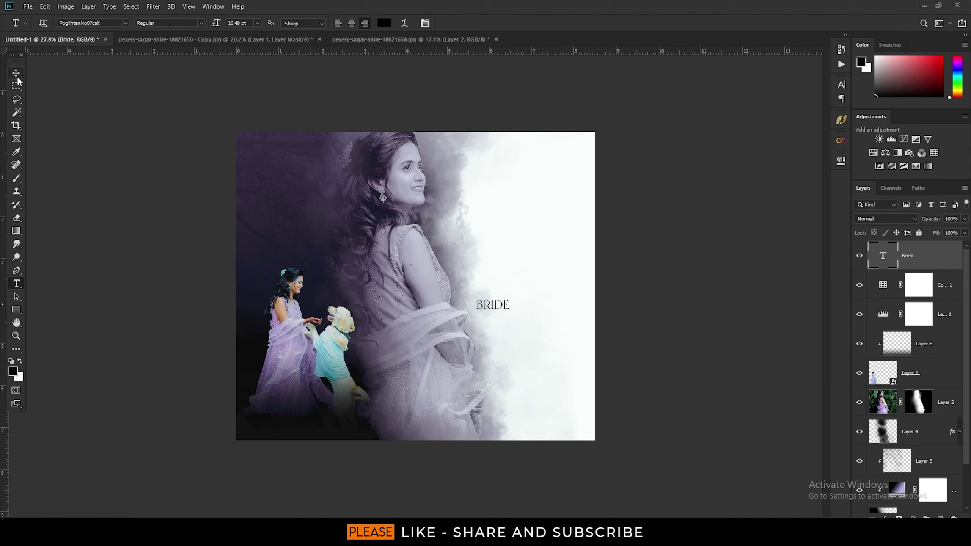
key("ctrl+t")
mouse_move(511, 305)
left_mouse_down()
mouse_move(570, 306)
mouse_move(536, 304)
left_mouse_up()
left_click(463, 24)
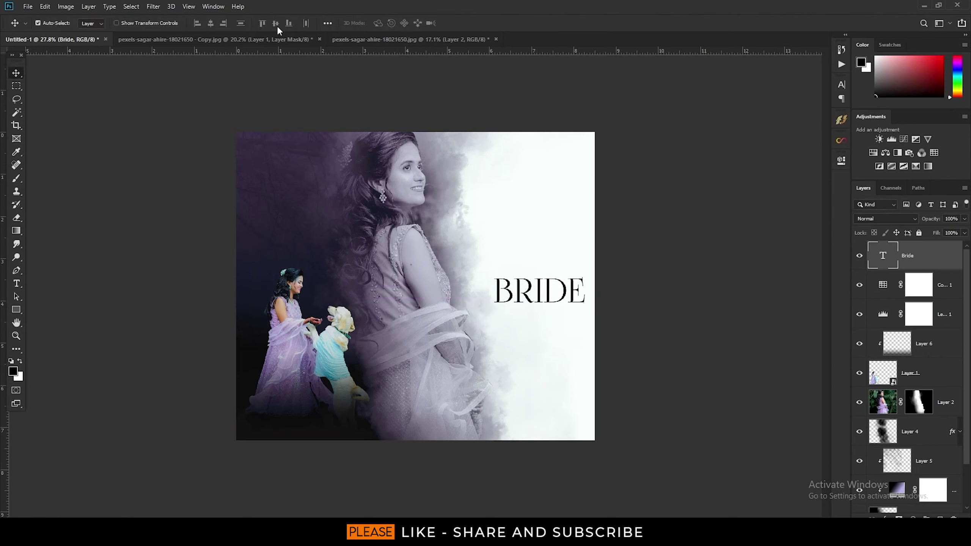
- Align the BRIDE title to the canvas, centred vertically
left_click(327, 23)
left_click(361, 131)
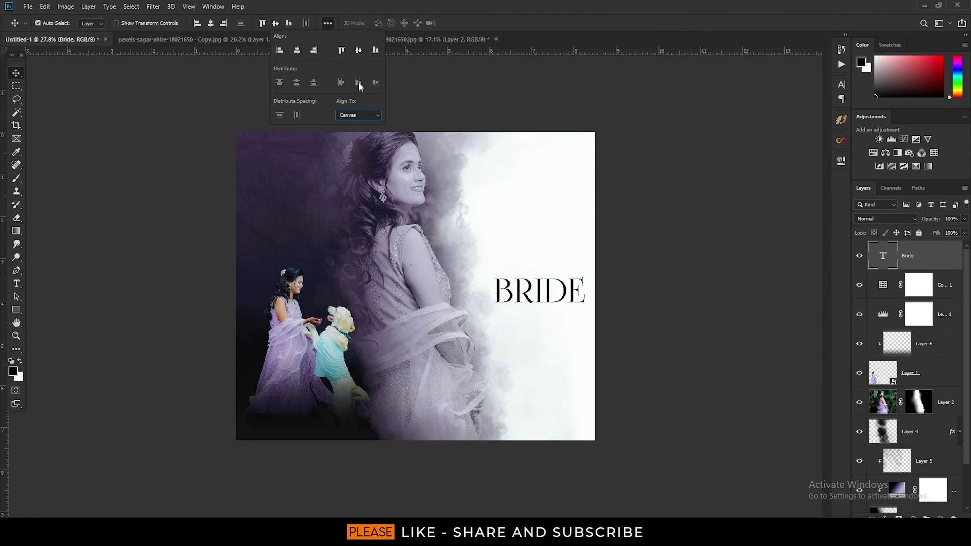
left_click(359, 54)
left_click(715, 188)
- Preview fonts on the BRIDE layer, then settle on the FoglihtenNo07calt serif
key("t")
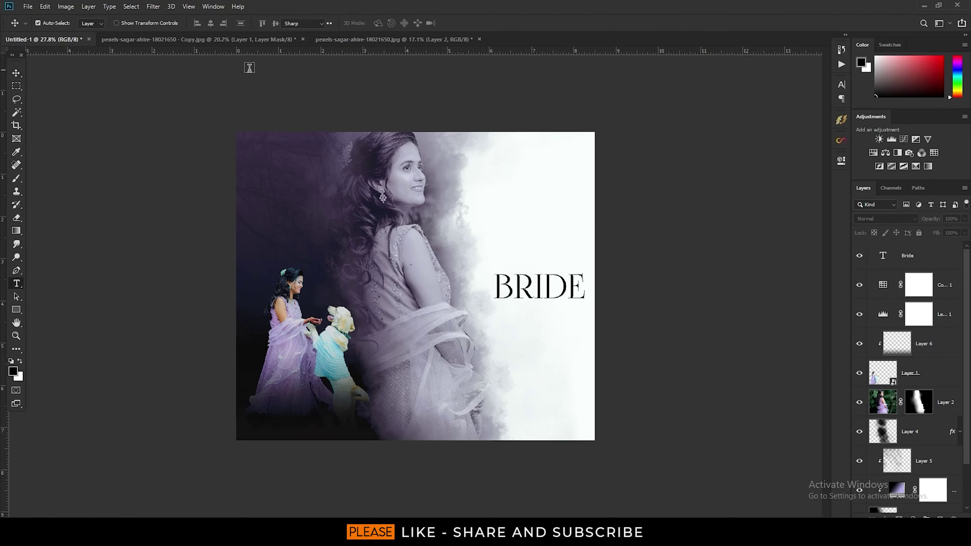
left_click(109, 24)
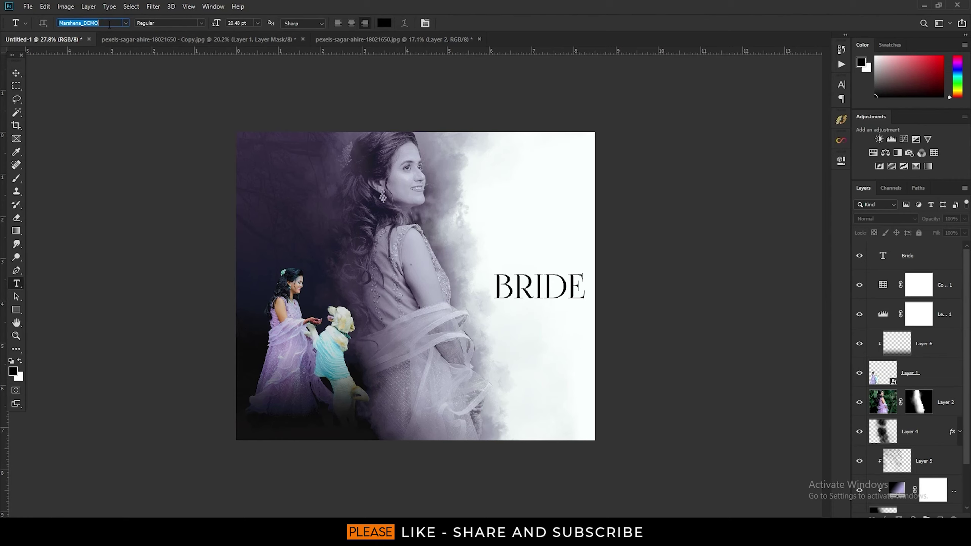
left_click(925, 263)
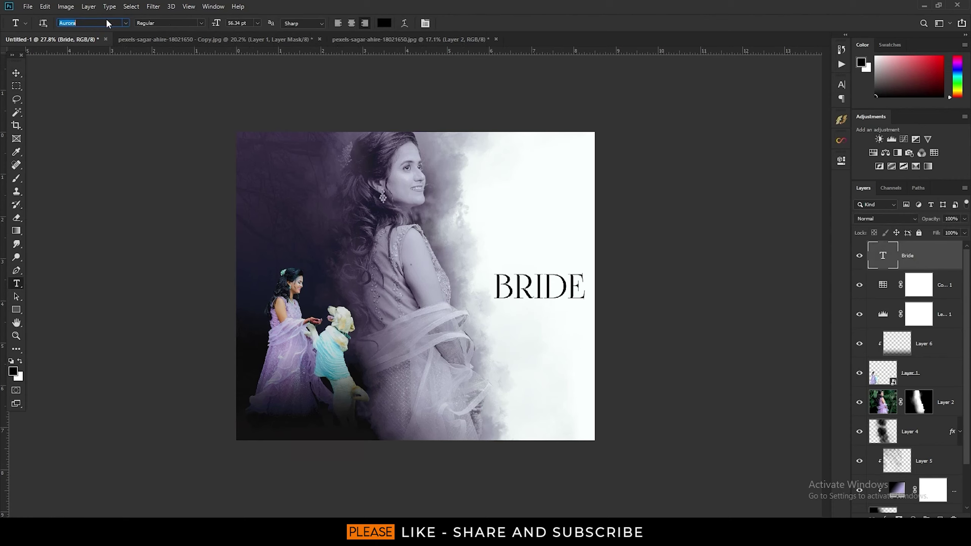
key("Up")
key("Up")
key("Up")
key("Up")
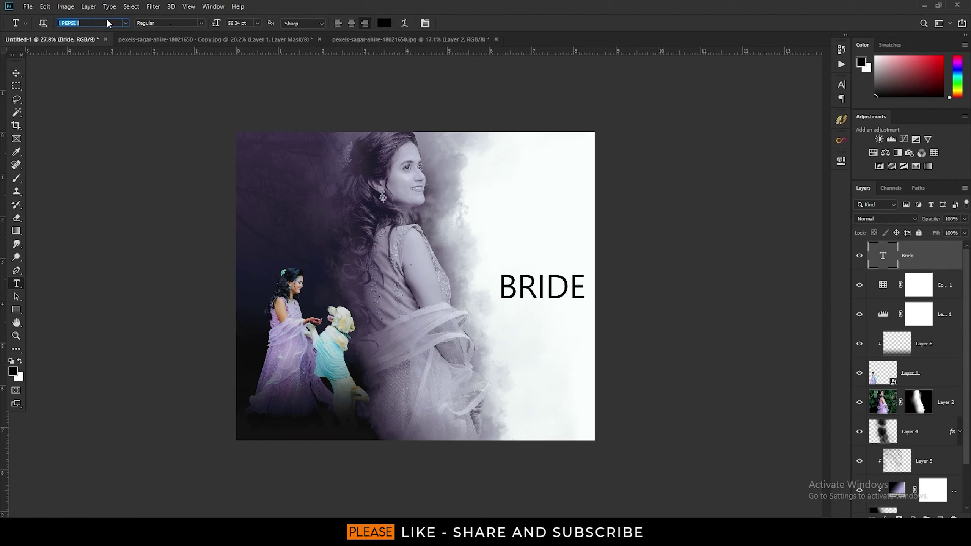
key("Down")
key("Down")
key("Down")
key("Down")
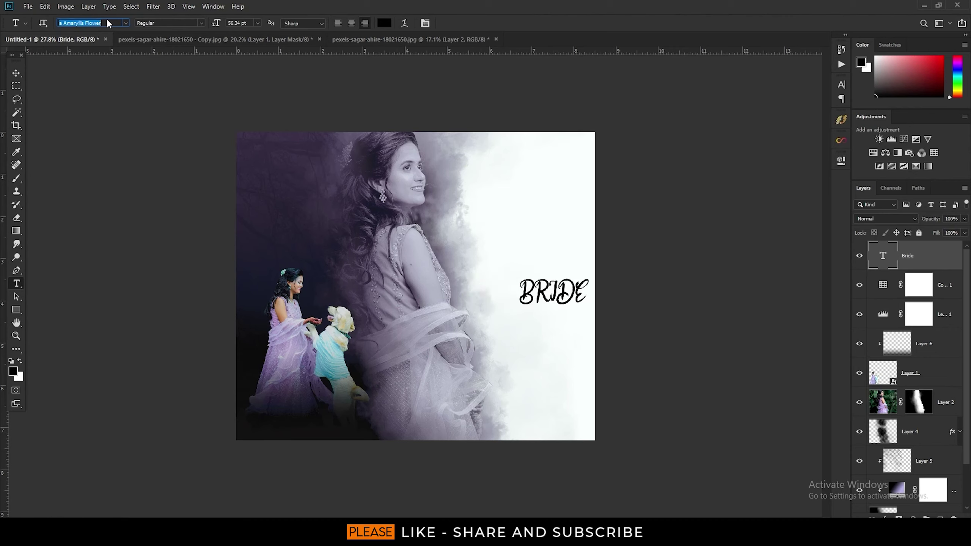
key("Down")
key("Down")
key("Down")
key("Down")
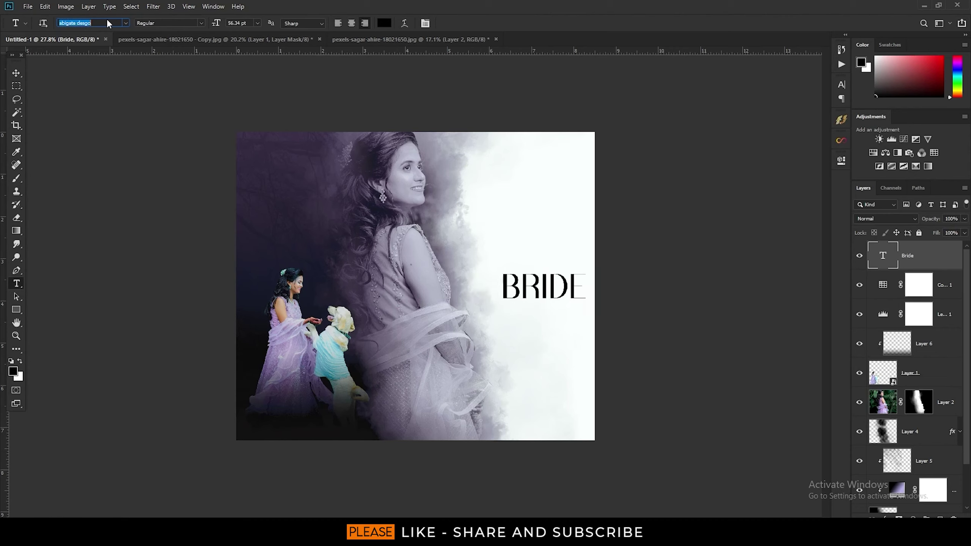
key("Down")
key("Down")
key("Down")
key("Down")
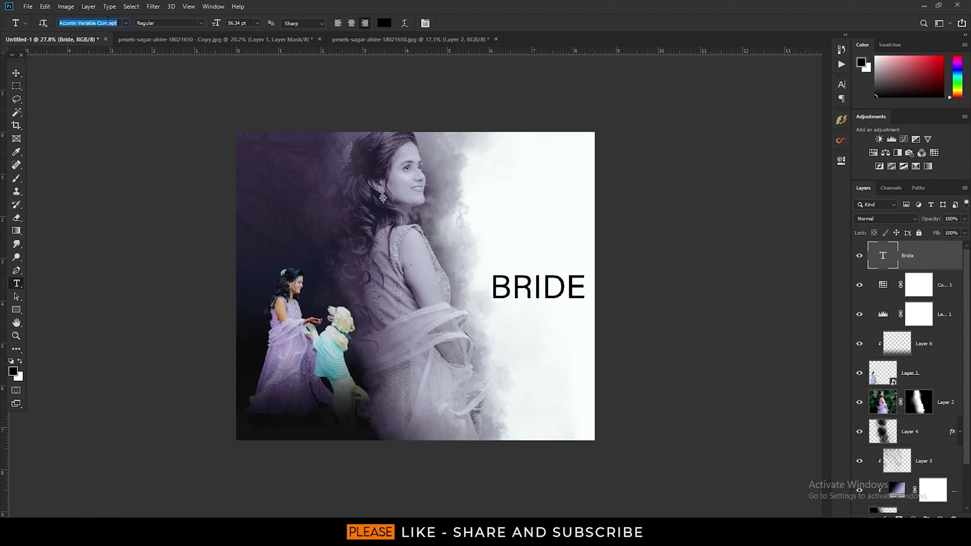
key("Down")
key("Down")
key("Down")
key("Down")
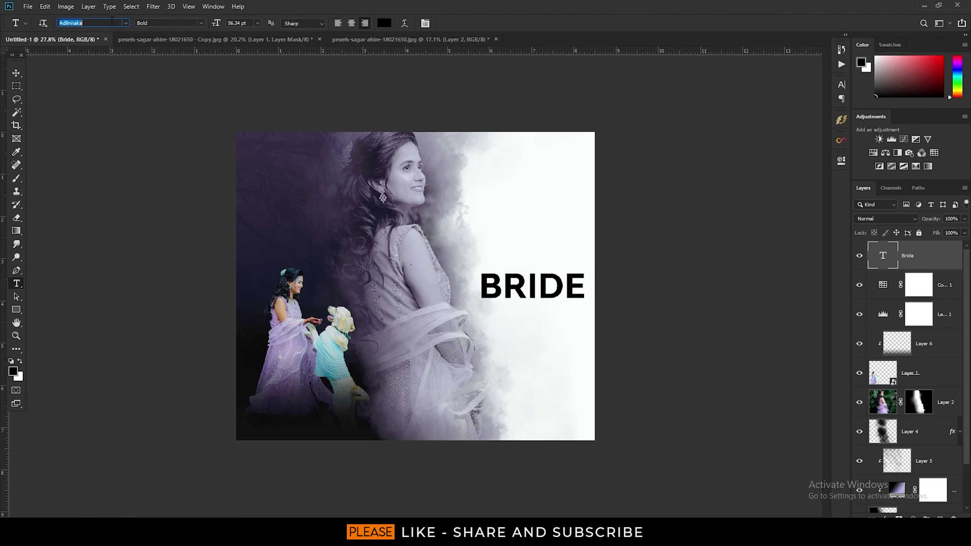
key("Down")
key("Down")
key("Down")
key("Down")
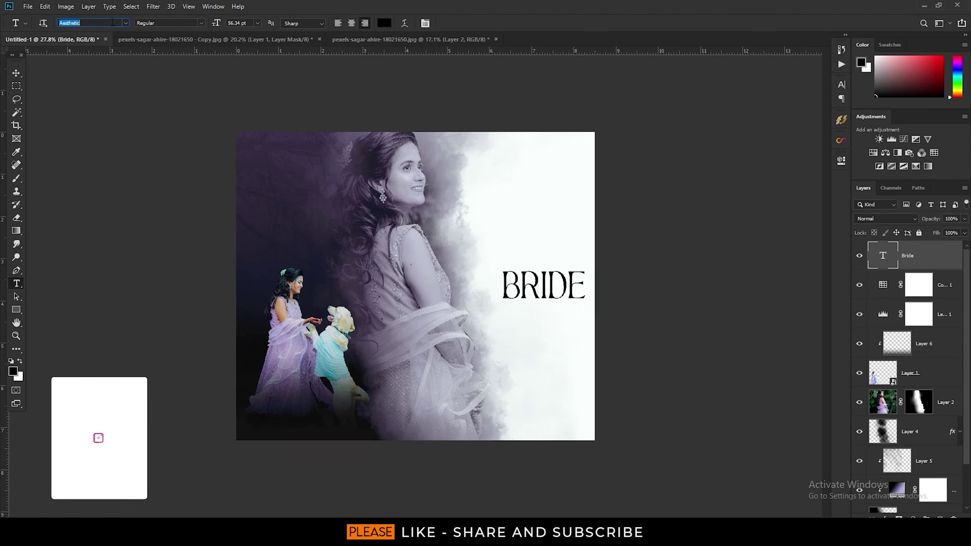
key("Down")
key("Down")
key("Down")
key("Down")
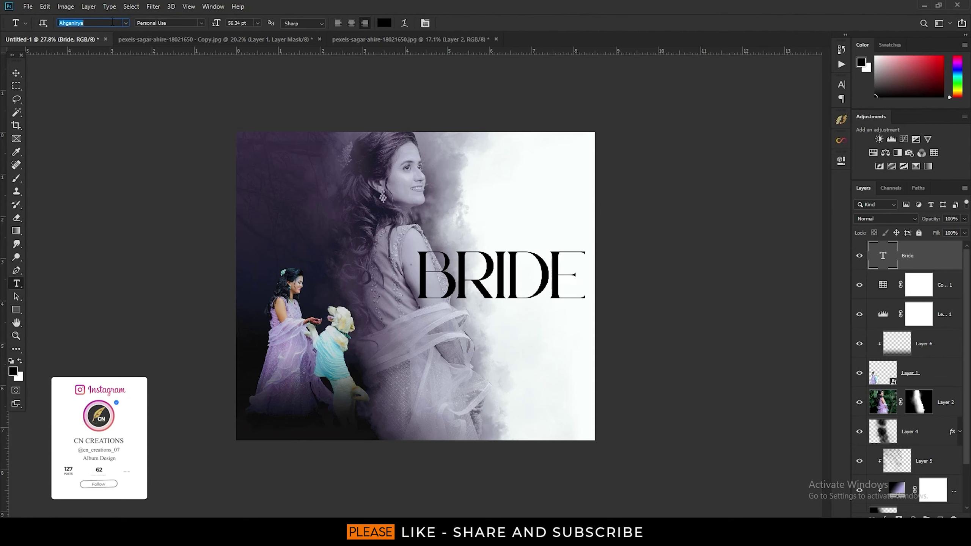
key("Down")
key("Down")
key("Down")
key("Down")
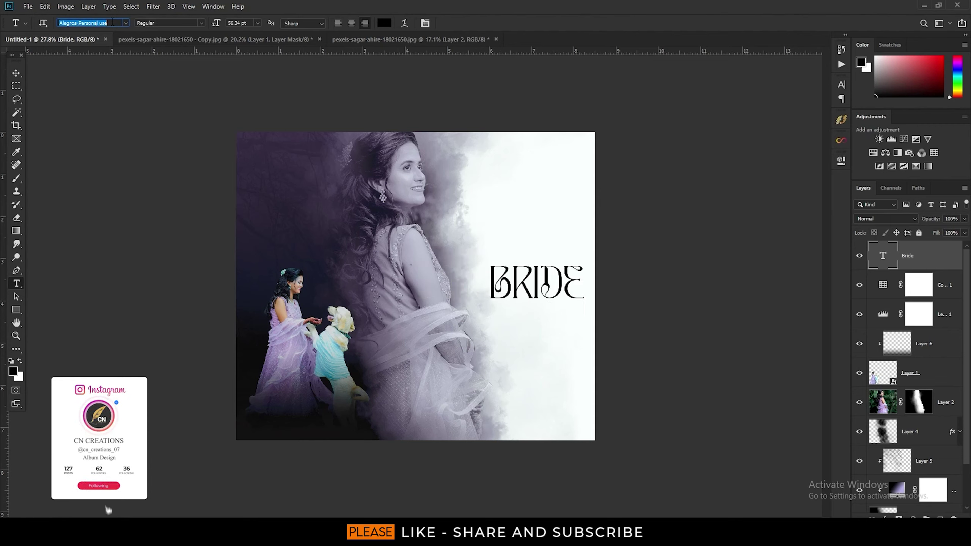
key("Down")
key("Down")
key("Down")
key("Down")
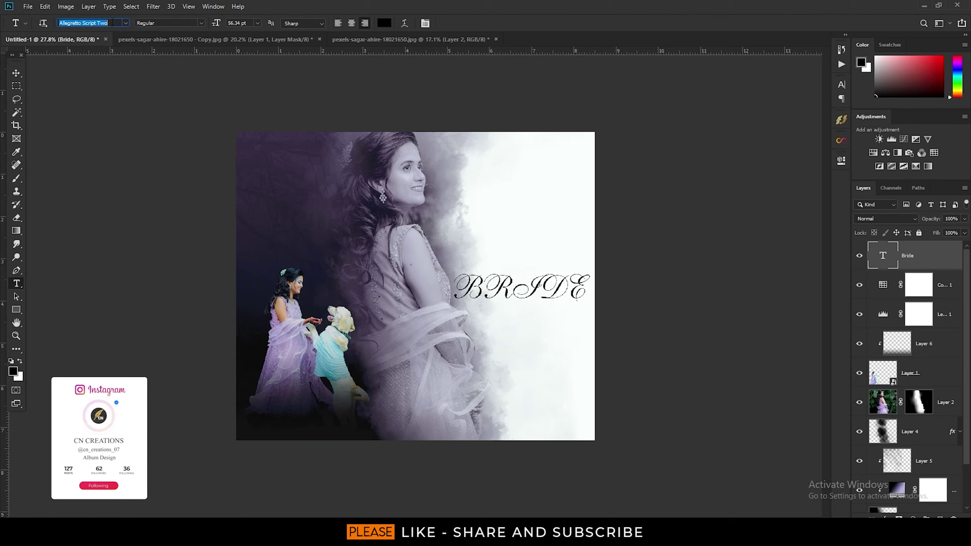
key("Down")
key("Down")
key("Down")
key("Down")
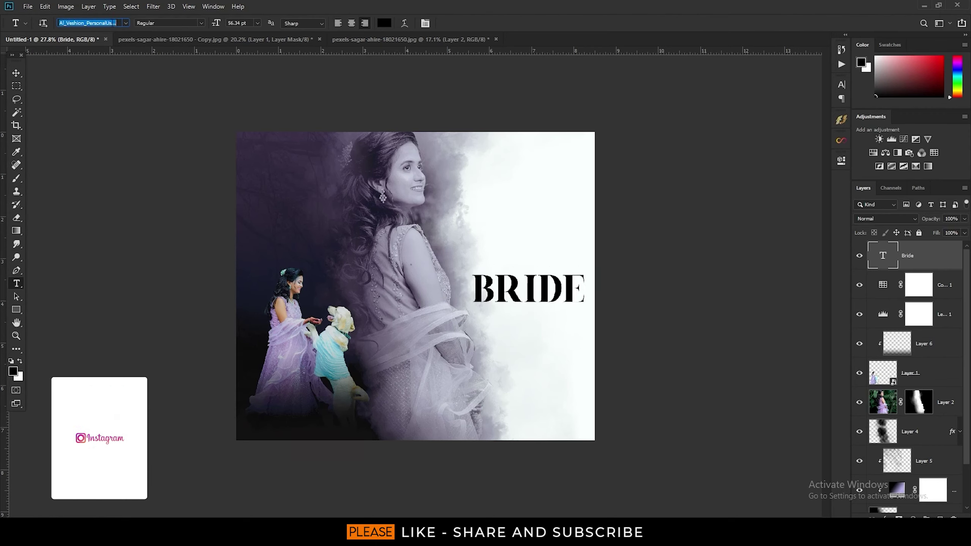
key("Down")
key("Down")
key("Down")
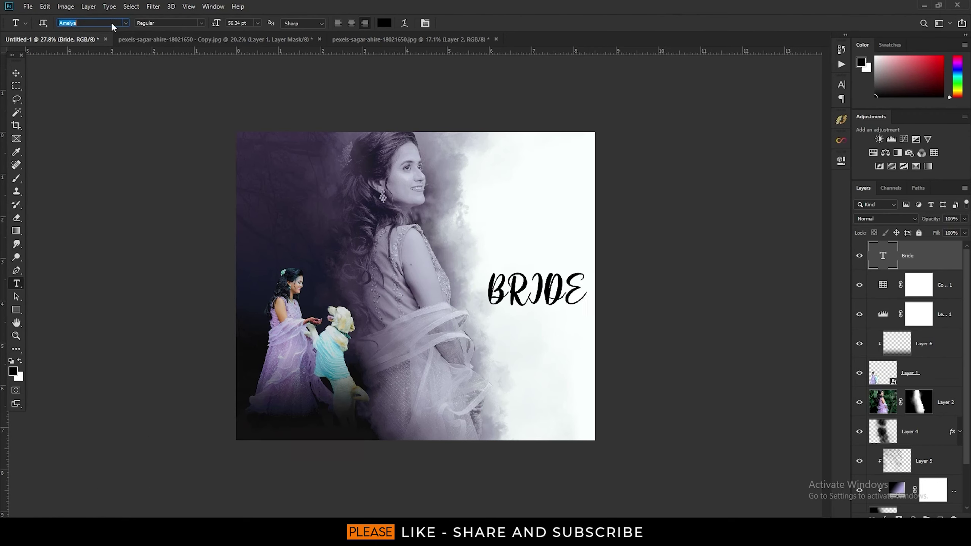
key("Down")
key("Down")
key("Down")
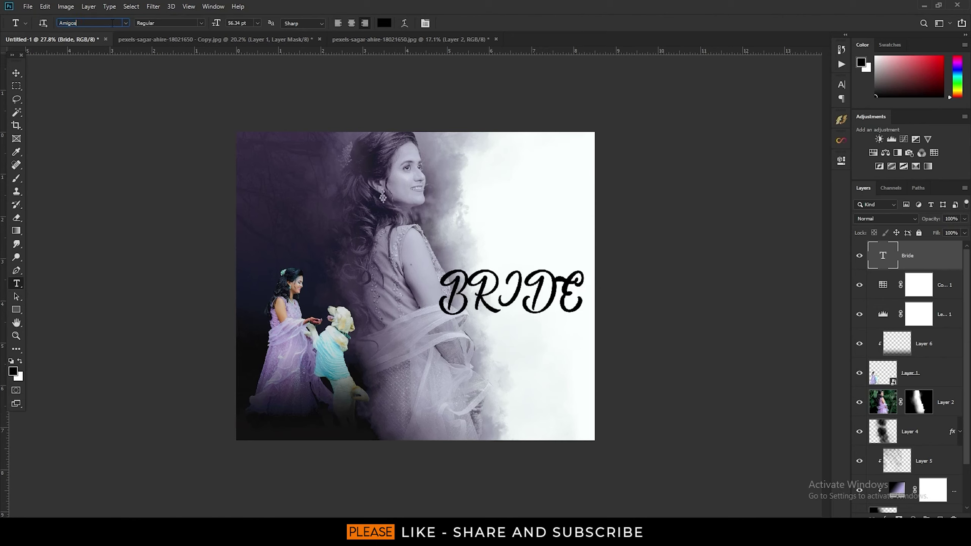
key("Down")
key("Down")
key("Down")
key("Down")
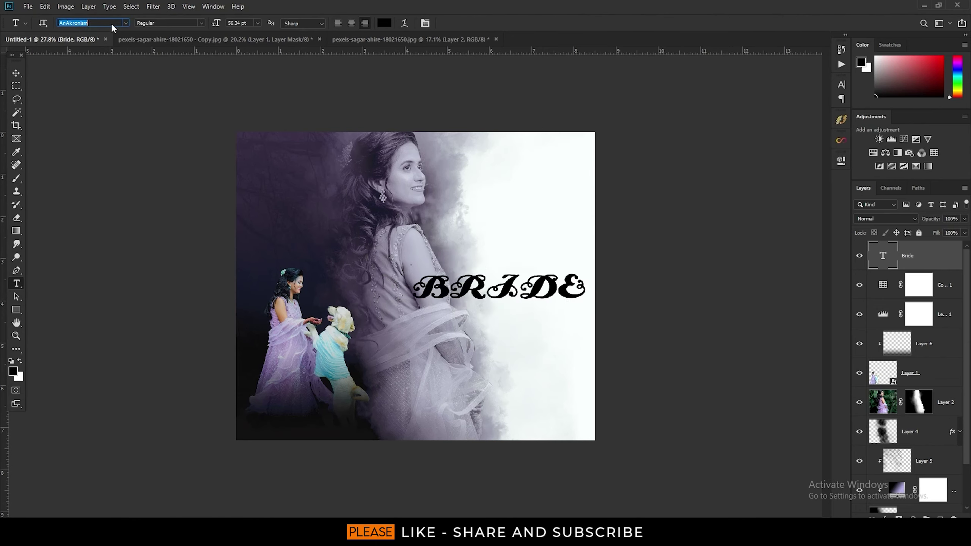
key("Down")
key("Down")
key("Down")
key("Down")
key("Down")
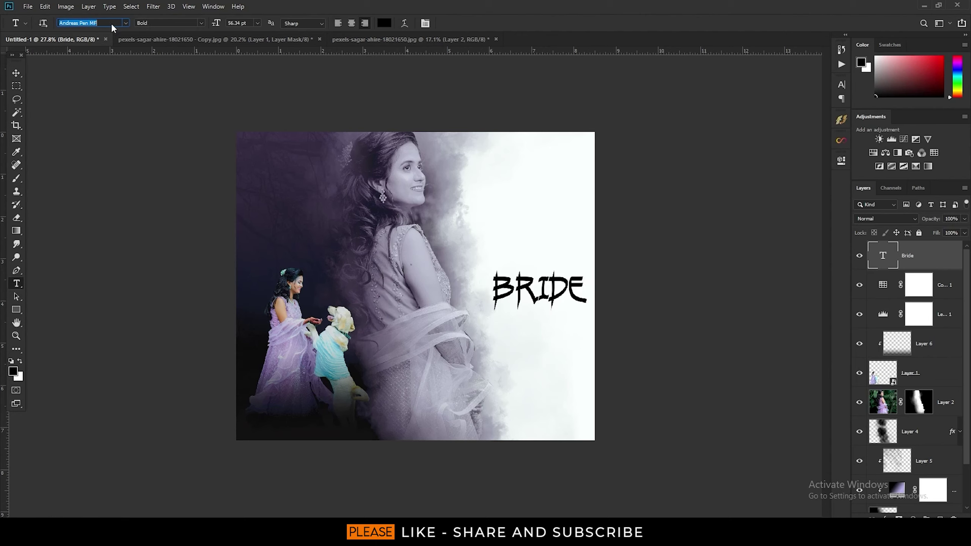
key("Down")
key("Down")
key("Down")
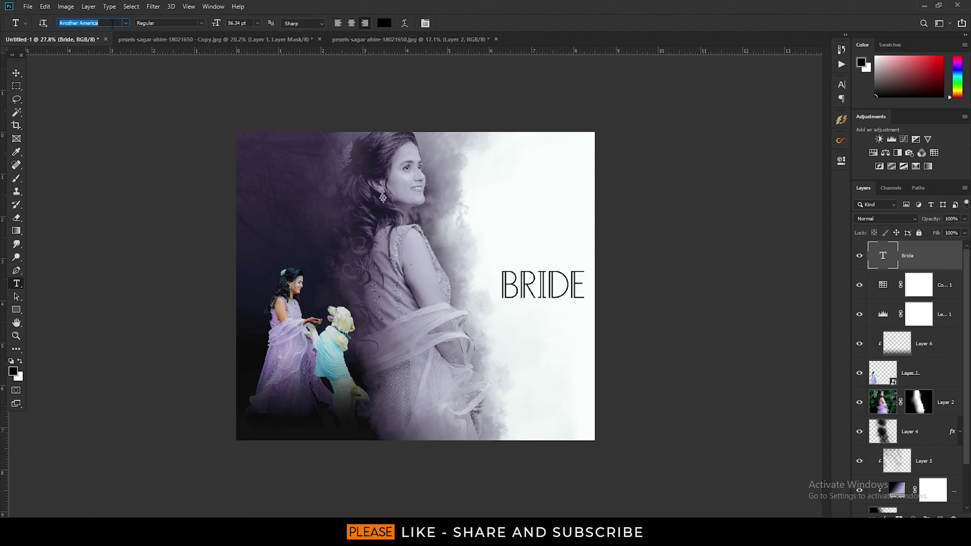
key("Down")
key("Down")
key("Down")
key("Down")
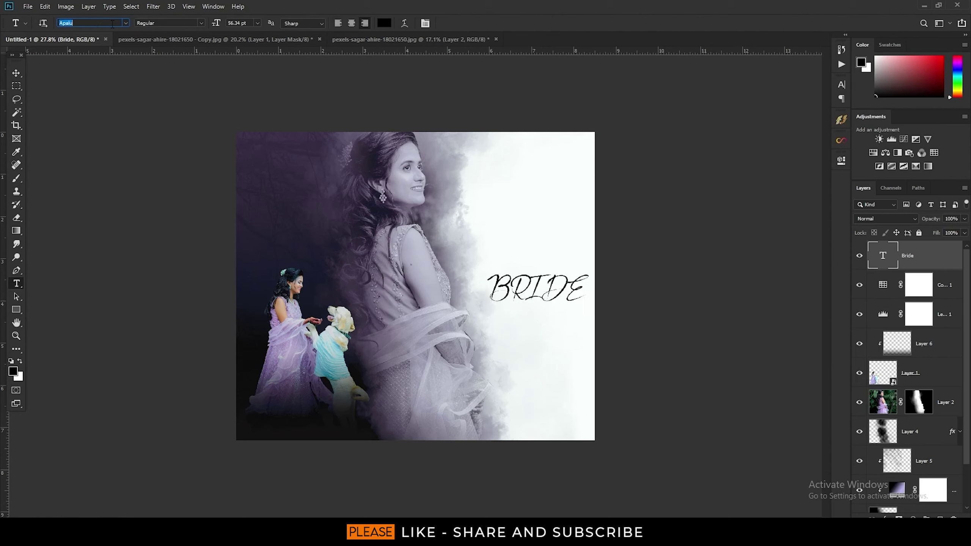
key("Down")
key("Down")
key("Down")
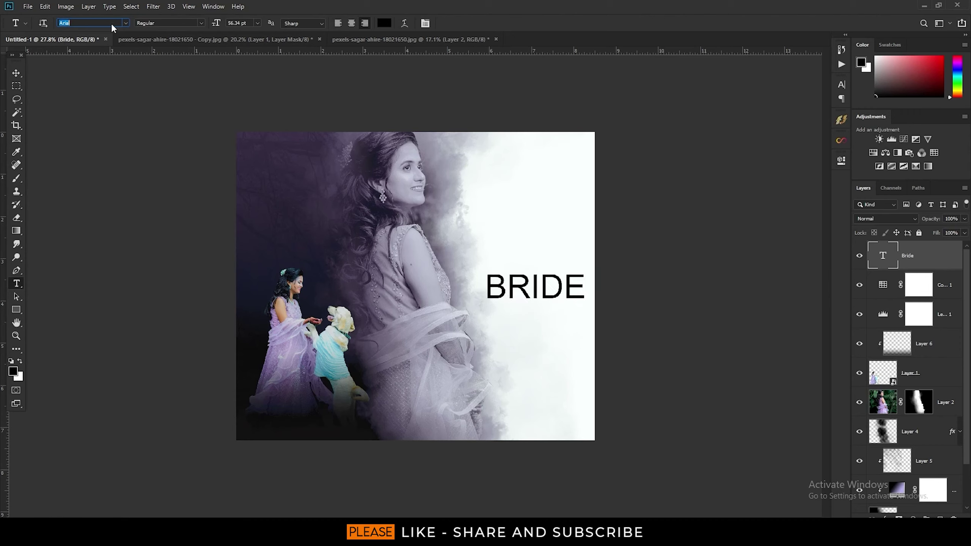
key("Down")
key("Down")
key("Down")
key("Down")
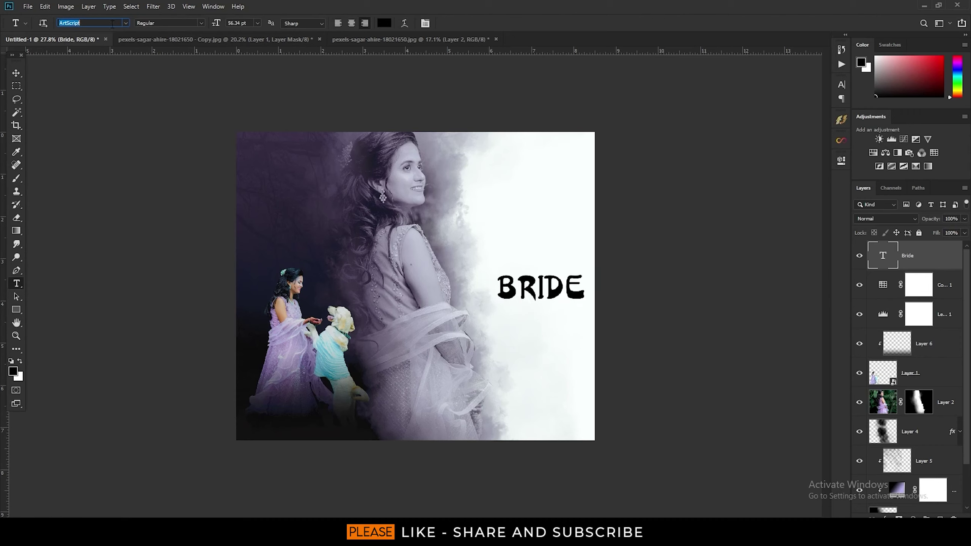
key("Down")
key("Down")
key("Down")
key("Down")
key("Down")
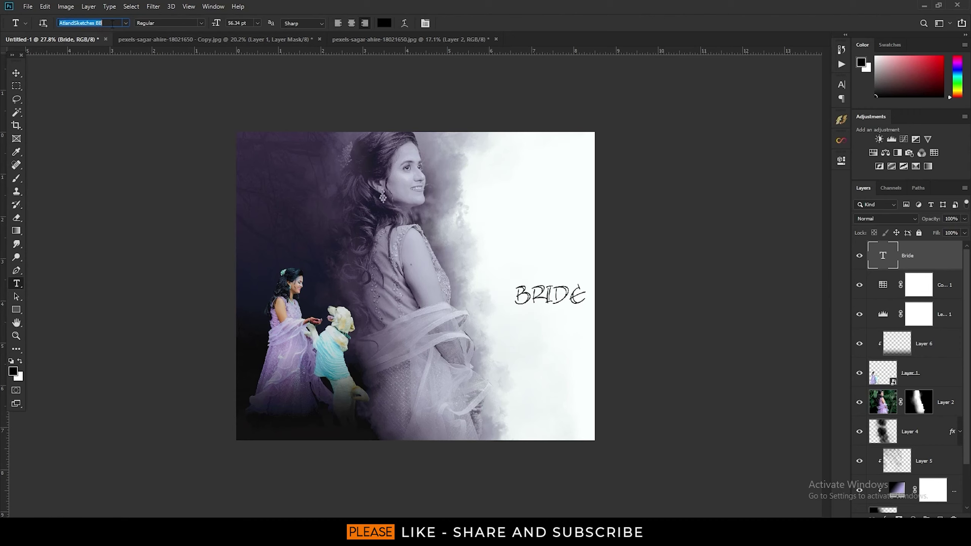
key("Down")
key("Down")
key("Down")
key("Down")
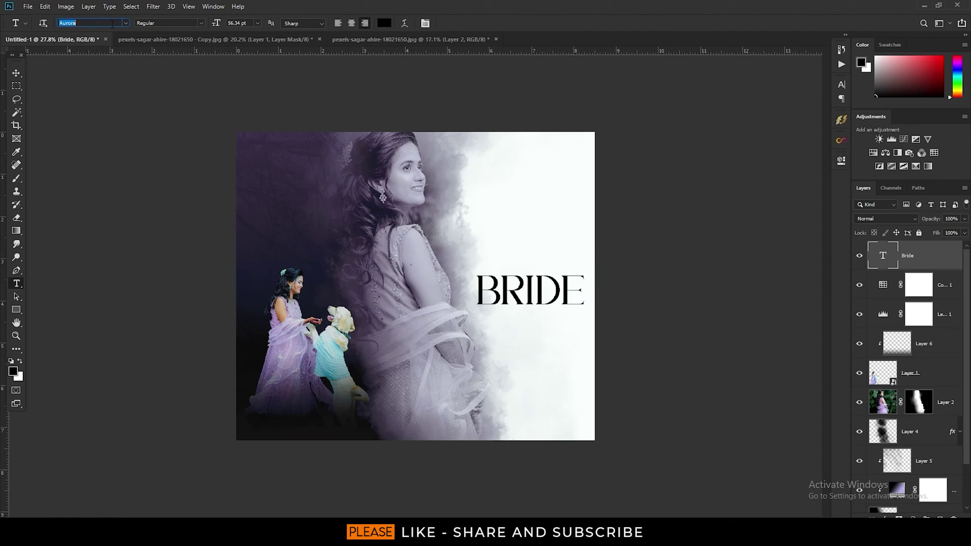
key("Down")
key("Down")
key("Down")
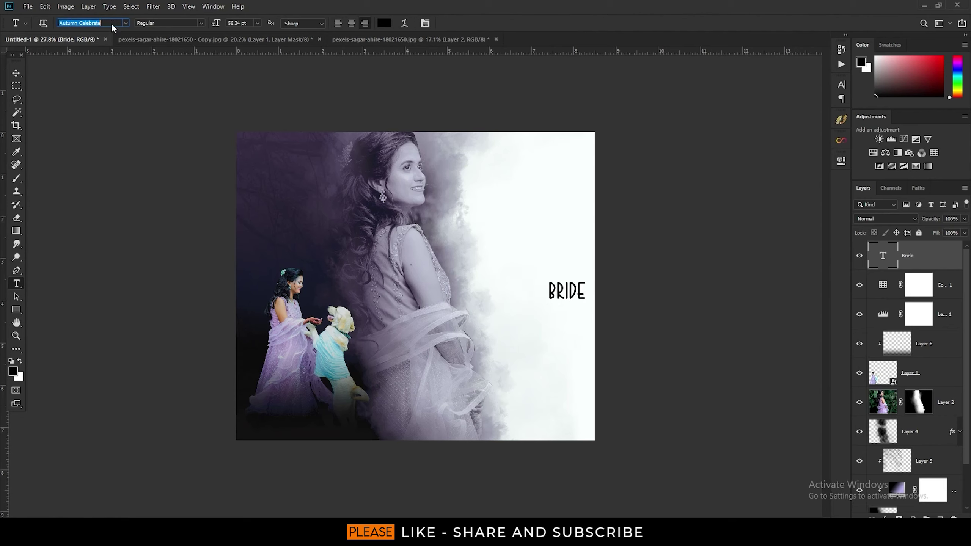
key("Down")
key("Down")
key("Down")
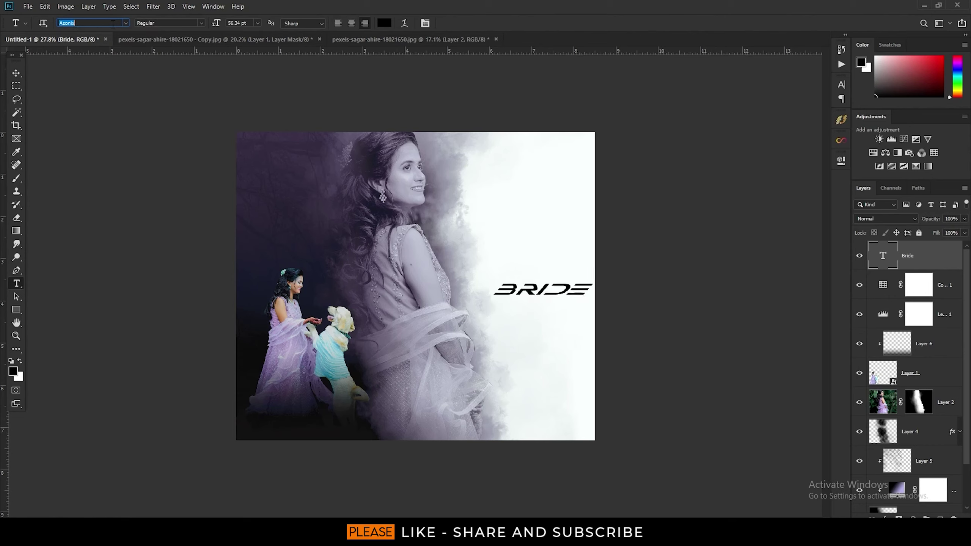
key("Down")
key("Down")
key("Down")
key("Down")
key("Down")
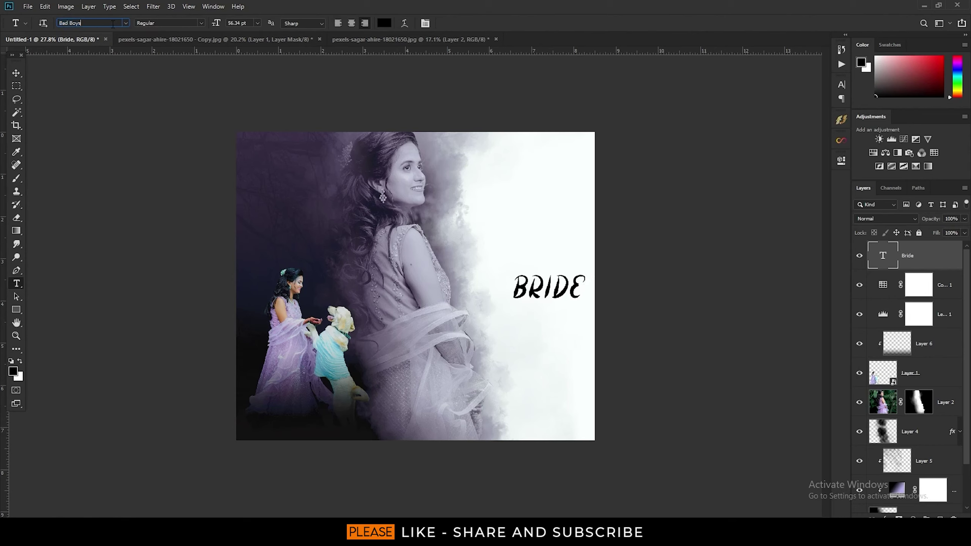
key("Down")
key("Down")
key("Down")
key("Down")
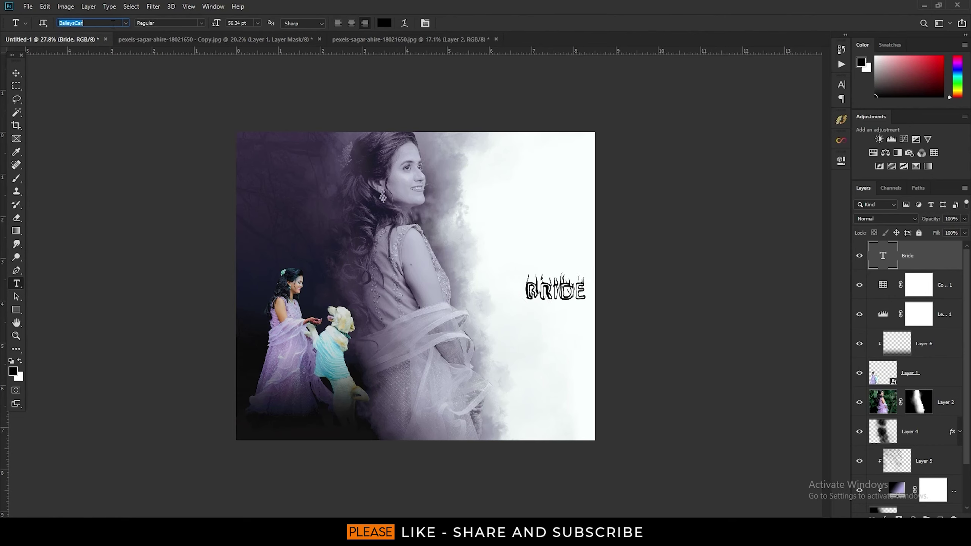
type("f")
key("Return")
left_click(126, 23)
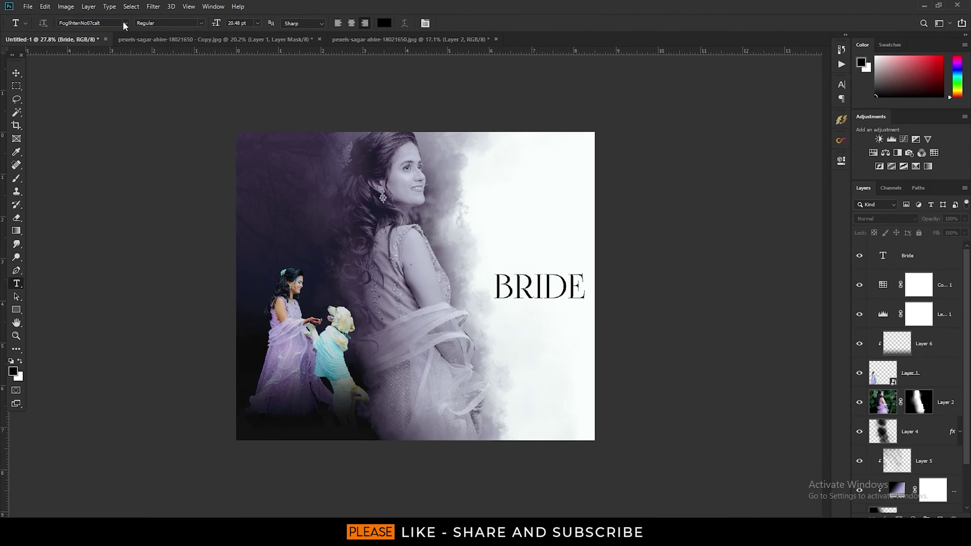
- Scroll down the font list and set BRIDE in Balgon Serif
left_click(125, 23)
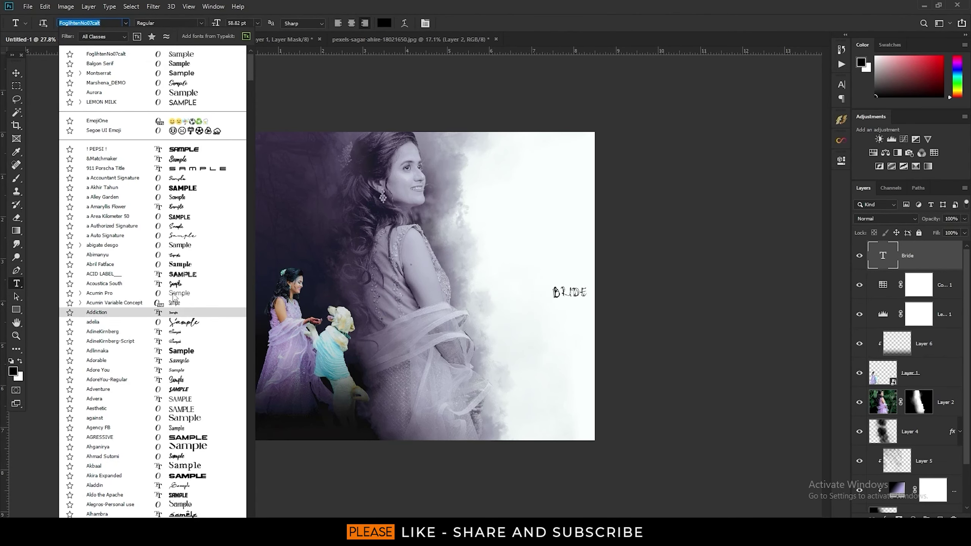
scroll(191, 497, "down", 2)
scroll(193, 493, "down", 2)
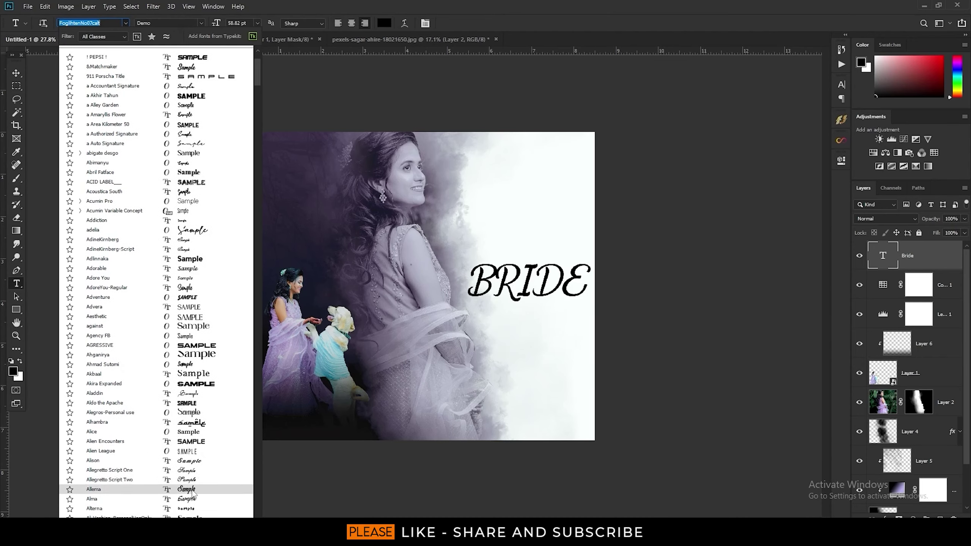
scroll(193, 493, "down", 3)
scroll(193, 493, "down", 3)
scroll(192, 420, "down", 3)
scroll(193, 370, "down", 3)
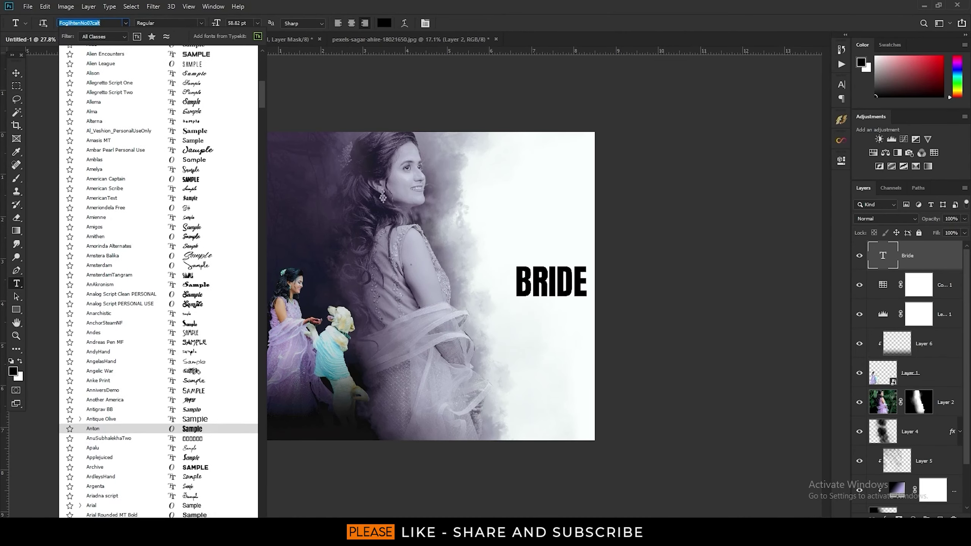
scroll(193, 429, "down", 3)
scroll(193, 459, "down", 3)
scroll(192, 508, "down", 3)
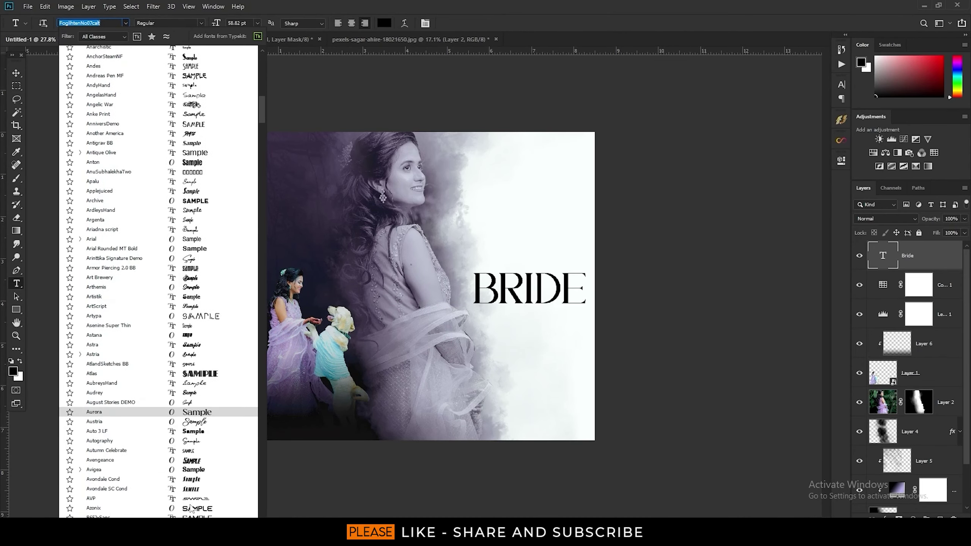
scroll(193, 494, "down", 2)
scroll(195, 474, "down", 3)
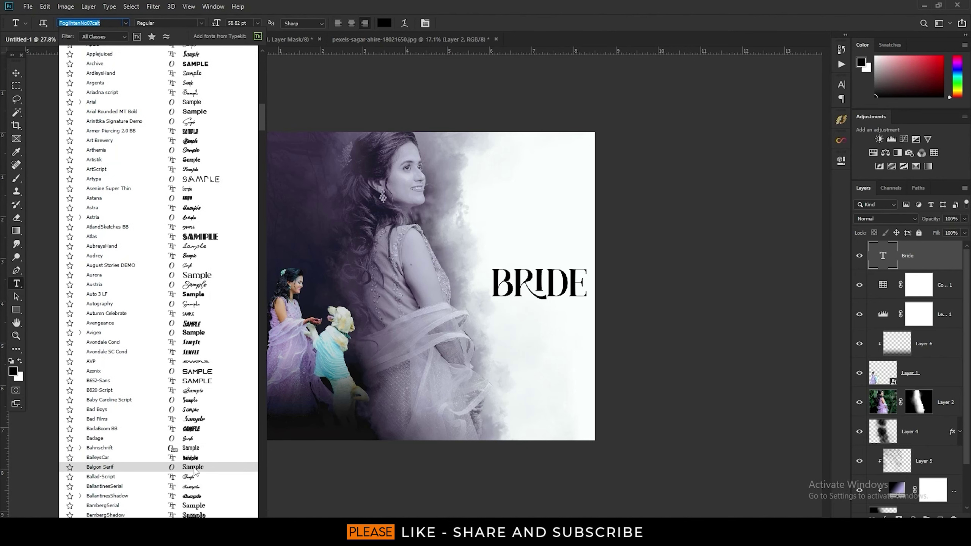
left_click(195, 473)
- Paste the marriage quote as a new text line below BRIDE
key("v")
left_click(16, 283)
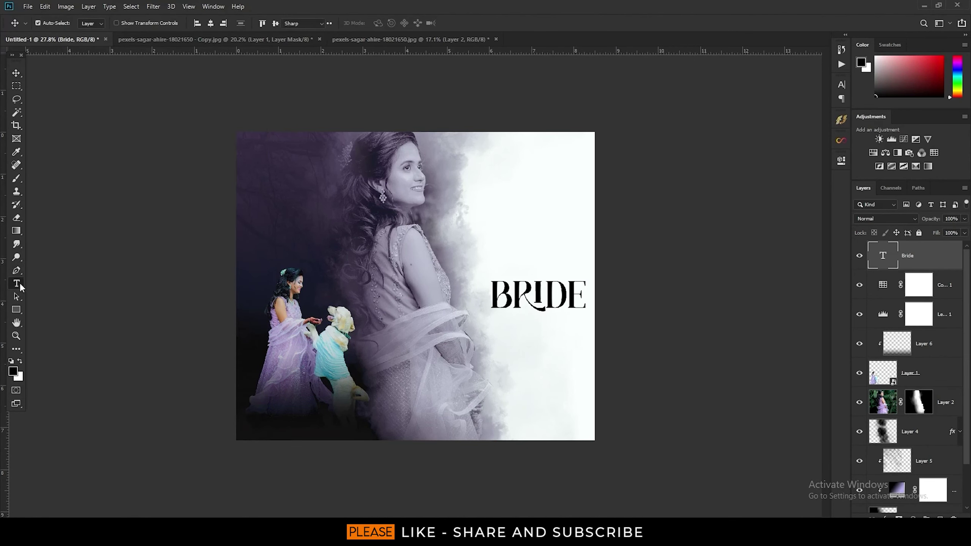
left_click(524, 338)
key("ctrl+v")
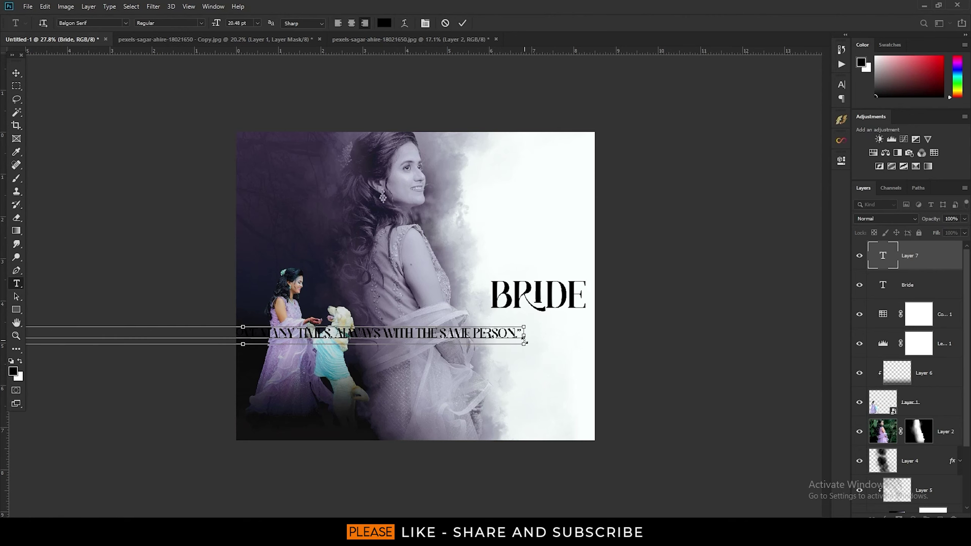
- Reduce the quote's font size from 10 pt to 7 pt, then to 5 pt
type("10")
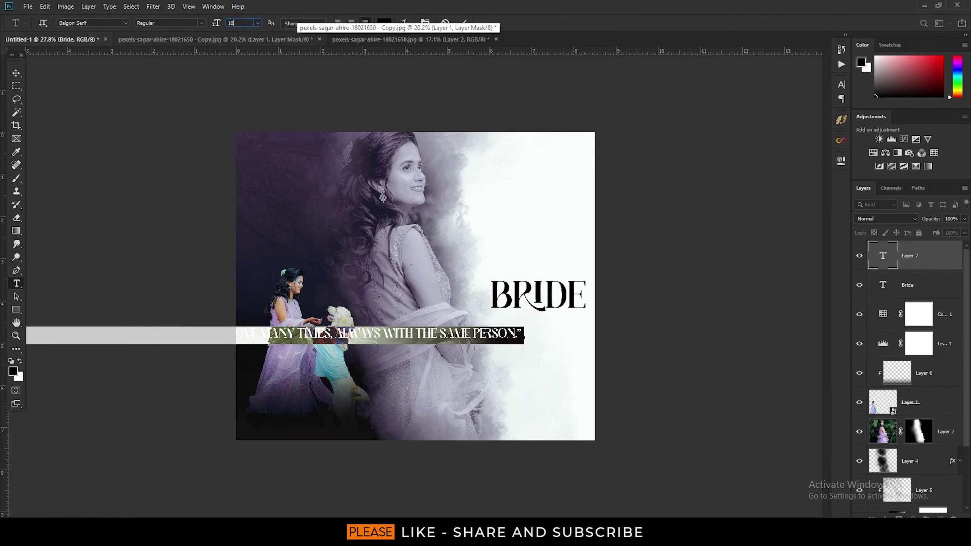
key("Return")
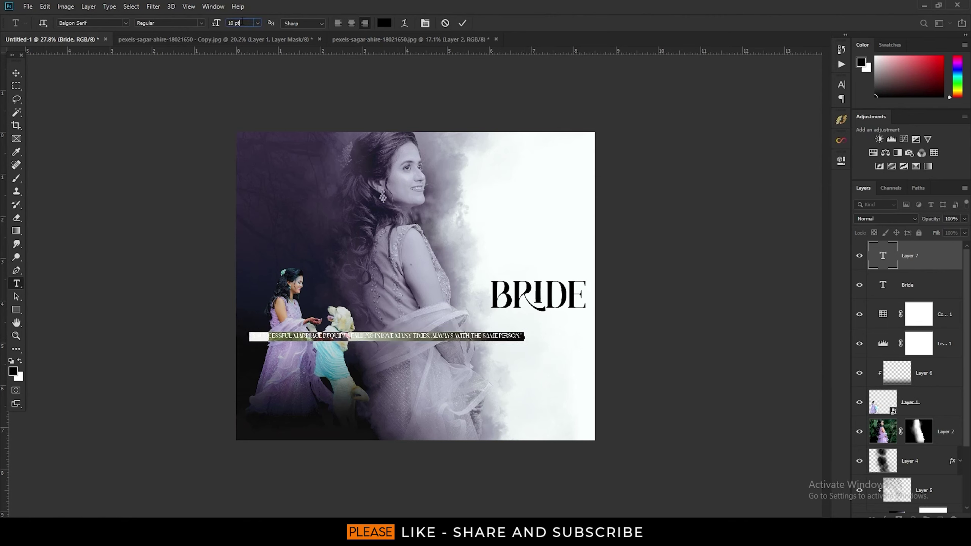
double_click(241, 22)
type("7")
key("Return")
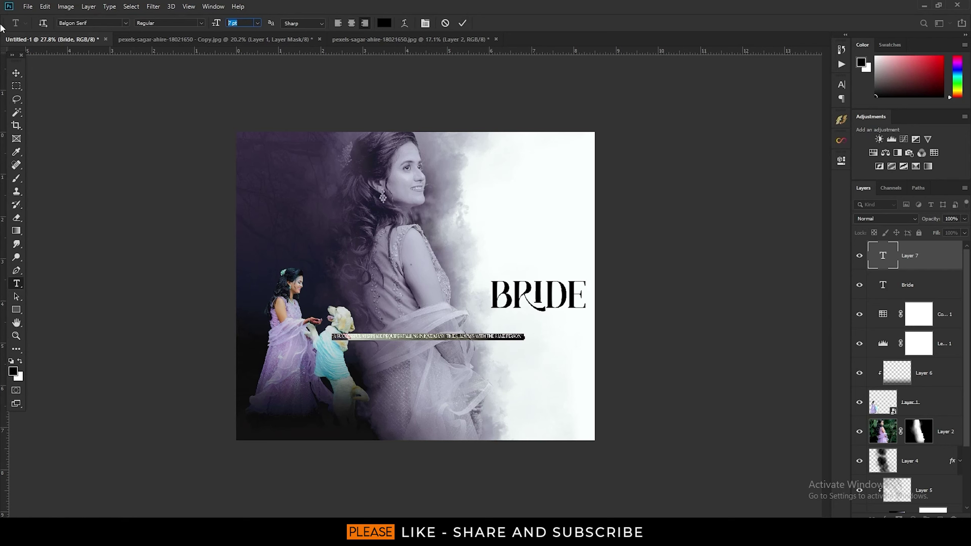
type("5")
key("Return")
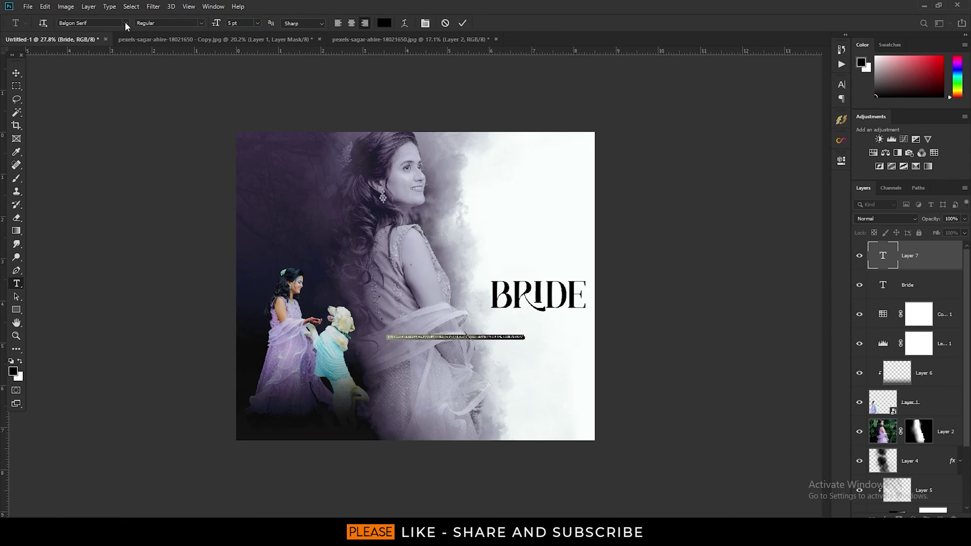
- Set the quote in Montserrat and commit the text
left_click(126, 24)
left_click(114, 65)
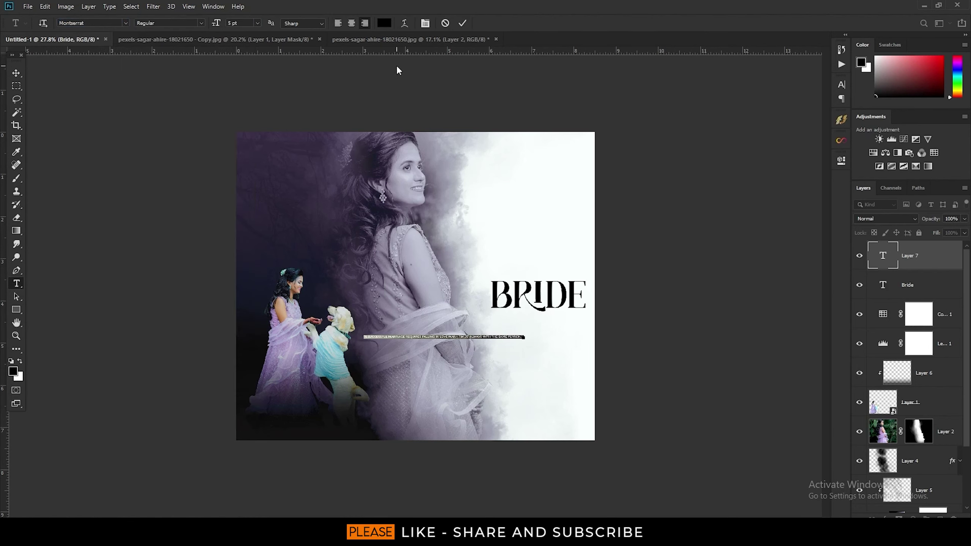
left_click(462, 24)
scroll(452, 310, "up", 5)
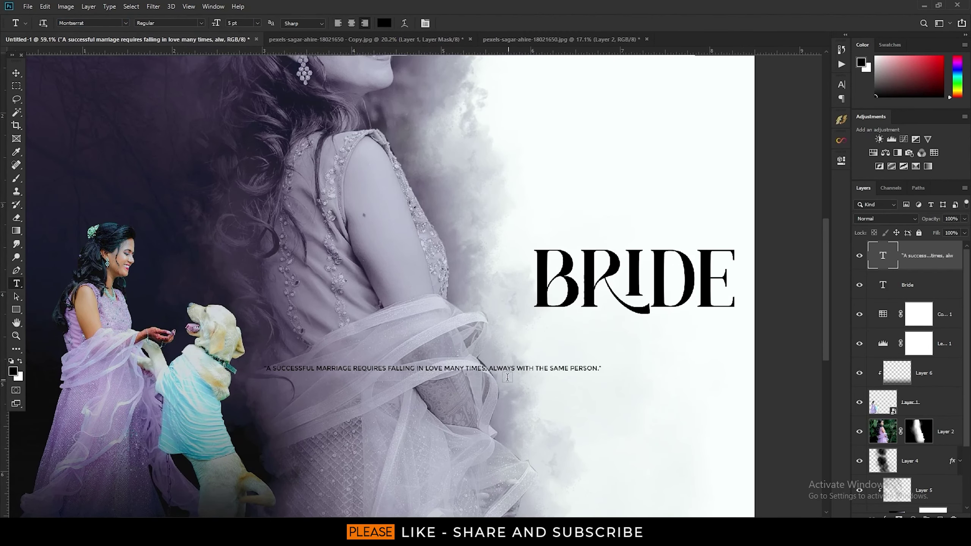
- Break the quote before 'ALWAYS' and delete that second half
left_click(489, 368)
key("Return")
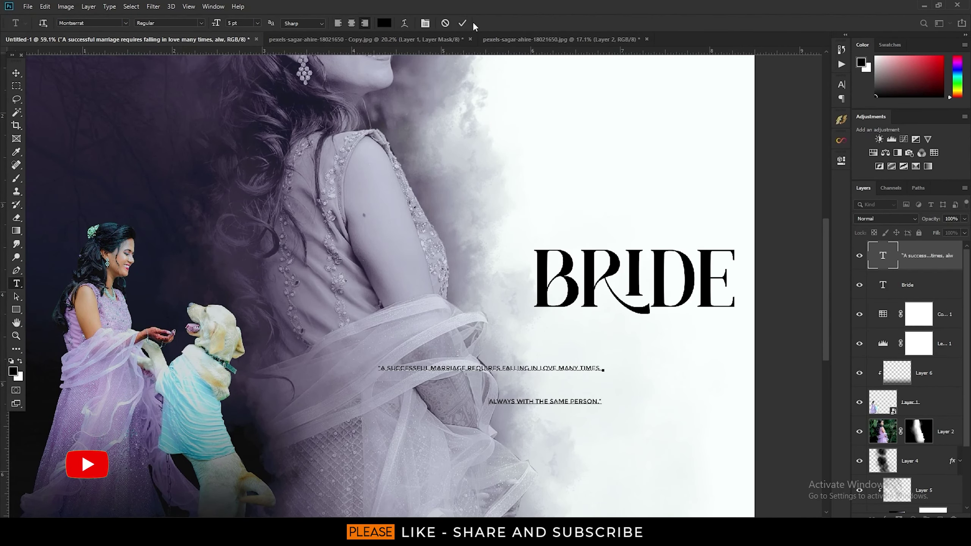
left_click_drag(489, 402, 637, 403)
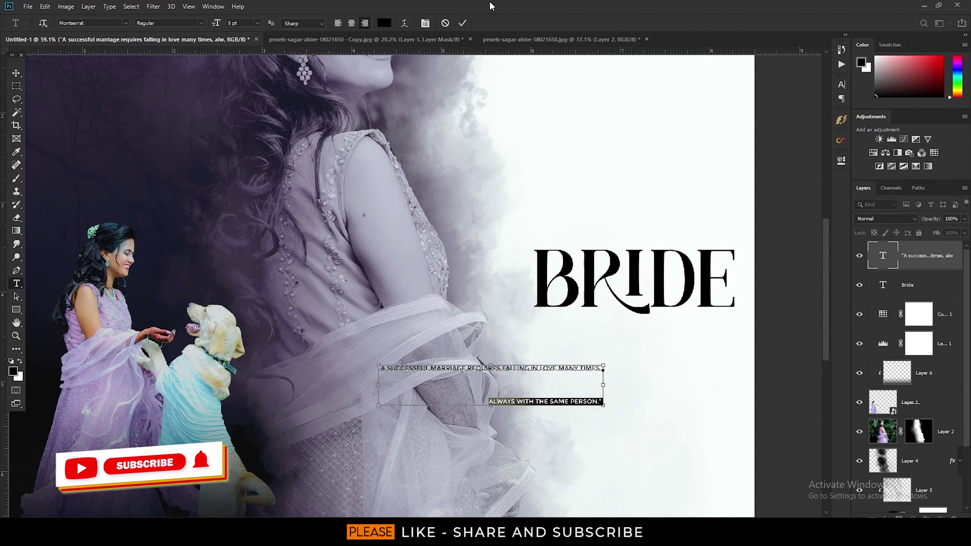
key("BackSpace")
left_click(463, 23)
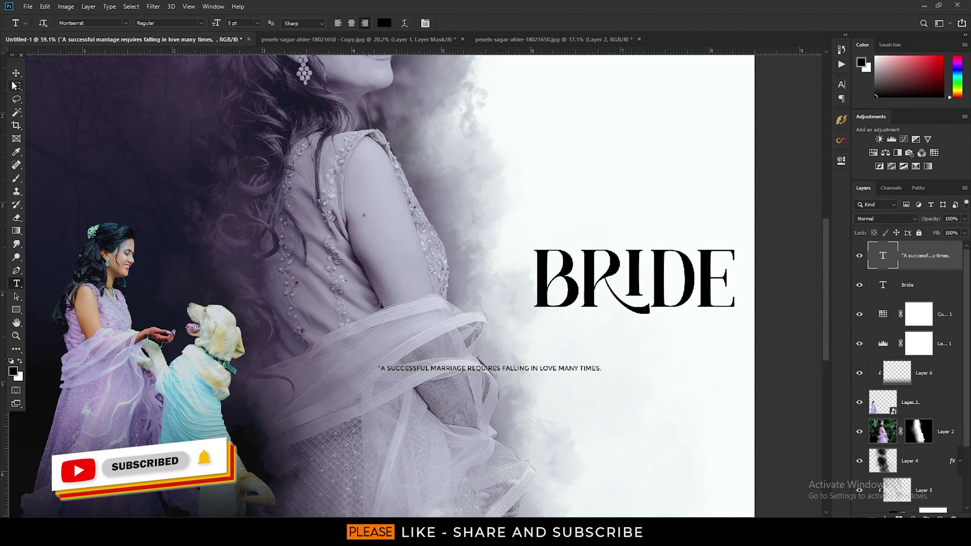
- Place the first line under BRIDE and add 'ALWAYS WITH THE SAME PERSON.' beneath it, flush right
key("v")
mouse_move(575, 370)
left_mouse_down()
mouse_move(713, 323)
mouse_move(713, 342)
left_mouse_up()
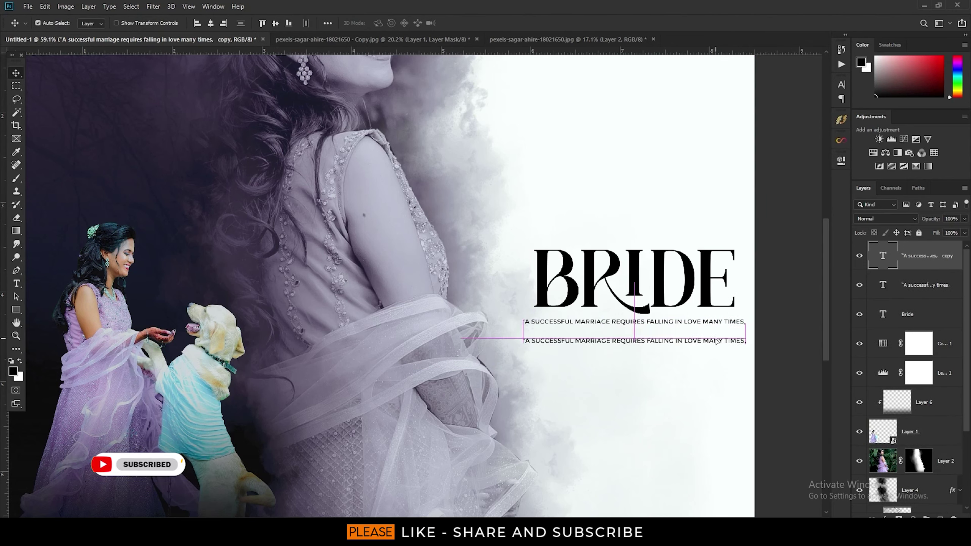
double_click(688, 341)
type("ALWAYS WITH THE SAME PERSON.")
left_click(463, 23)
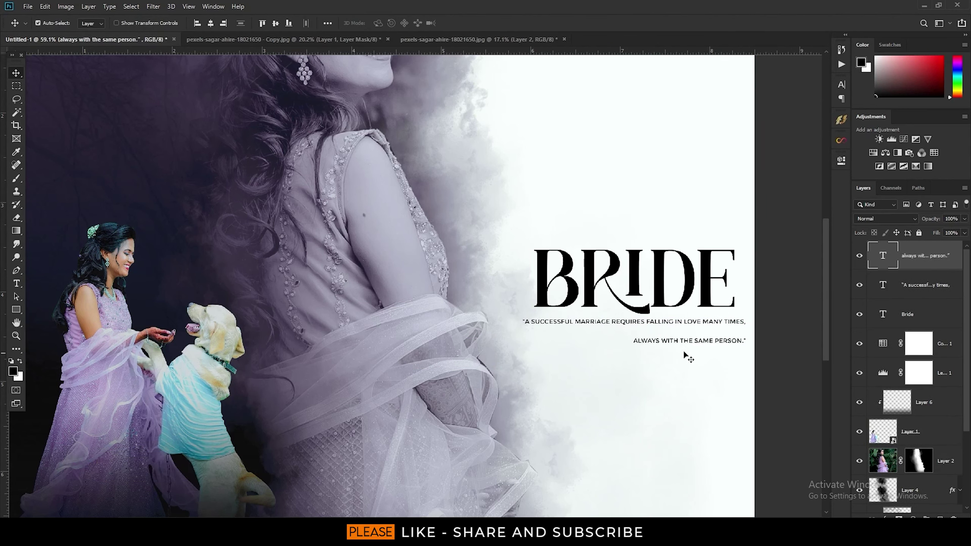
left_click_drag(688, 345, 647, 334)
scroll(647, 334, "down", 5)
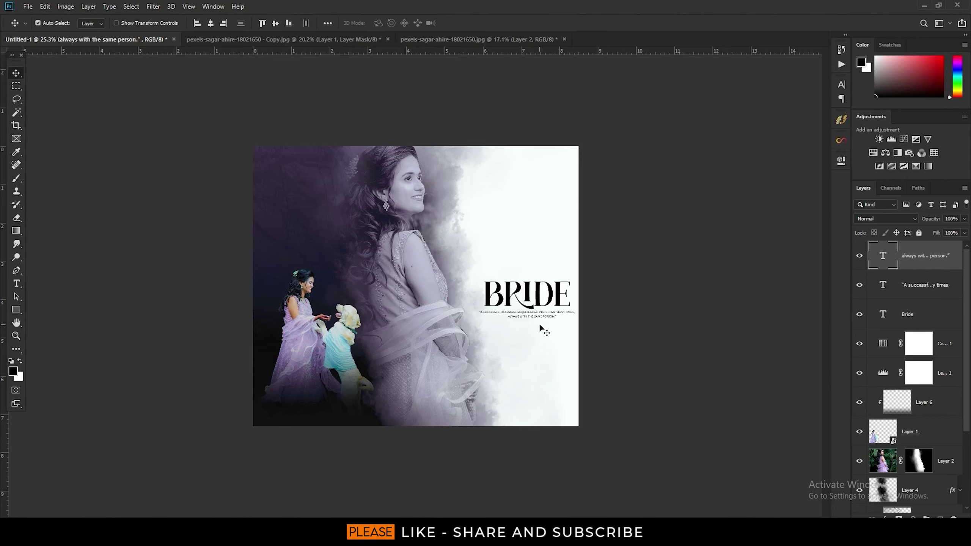
- Hide the upper layers, then turn each layer back on up to the title and quote
scroll(877, 411, "down", 3)
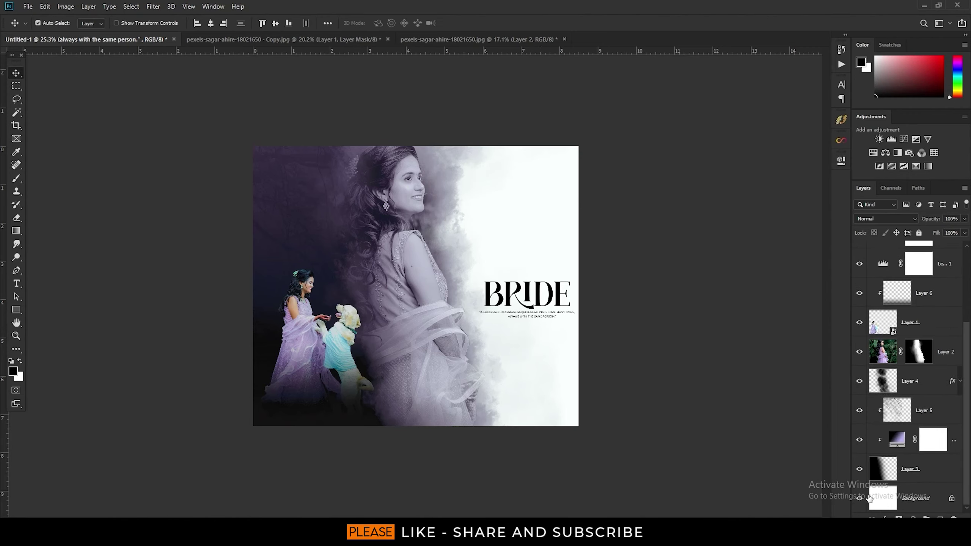
left_click(860, 469, "alt")
left_click(860, 440)
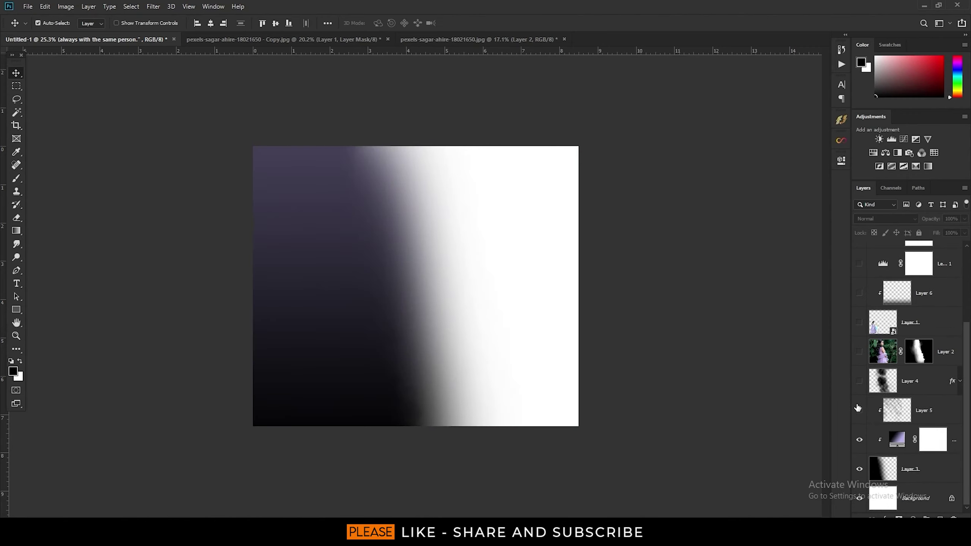
left_click(860, 381)
left_click(860, 352)
left_click(859, 322)
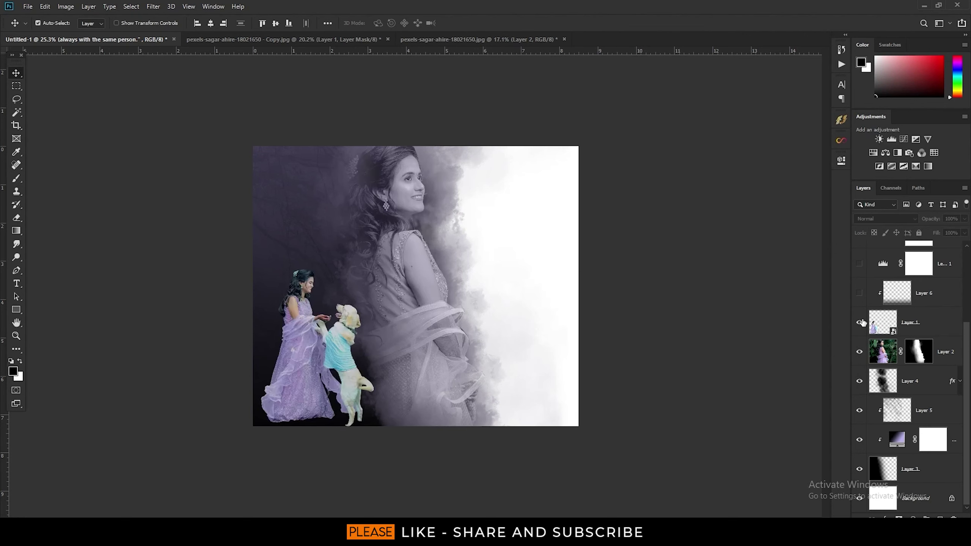
left_click(860, 293)
left_click(859, 271)
scroll(860, 275, "up", 2)
left_click(859, 293)
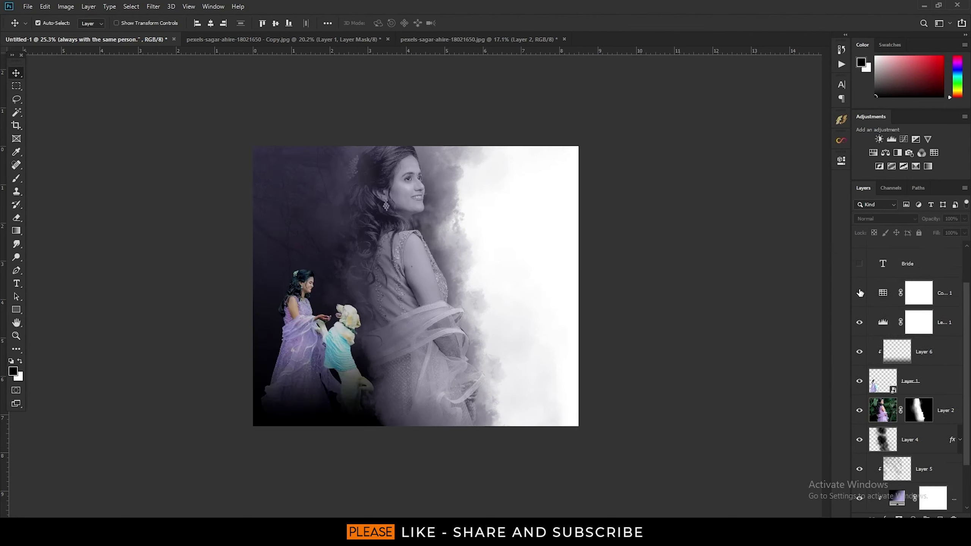
left_click(859, 264)
scroll(860, 268, "up", 1)
left_click(860, 264)
scroll(861, 268, "up", 1)
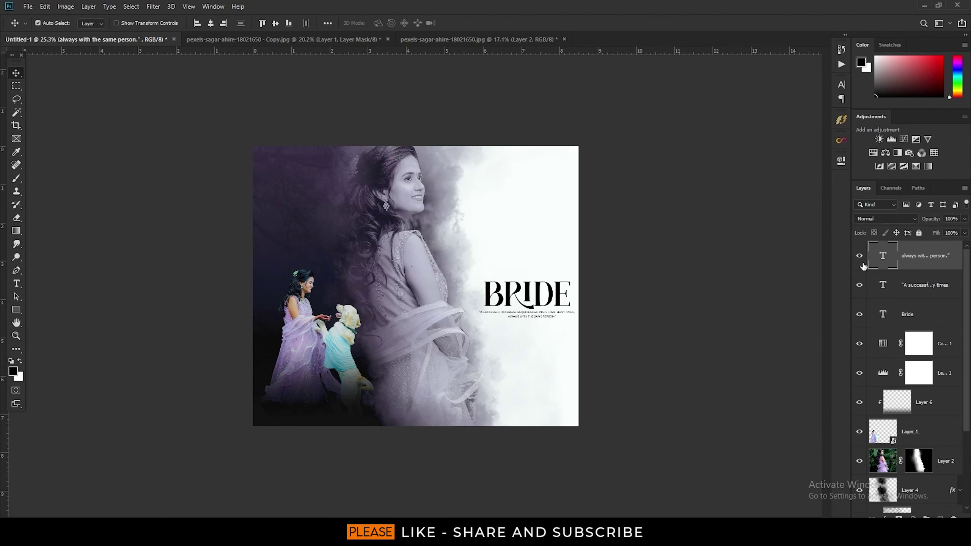
- Hide all panels and zoom in on the finished composite
key("Tab")
scroll(728, 361, "up", 1)
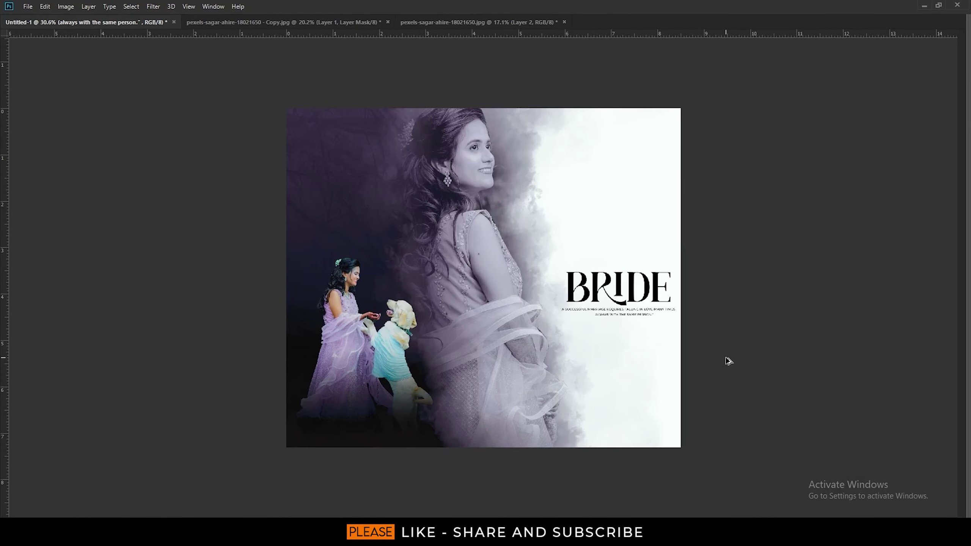
scroll(727, 358, "up", 2)
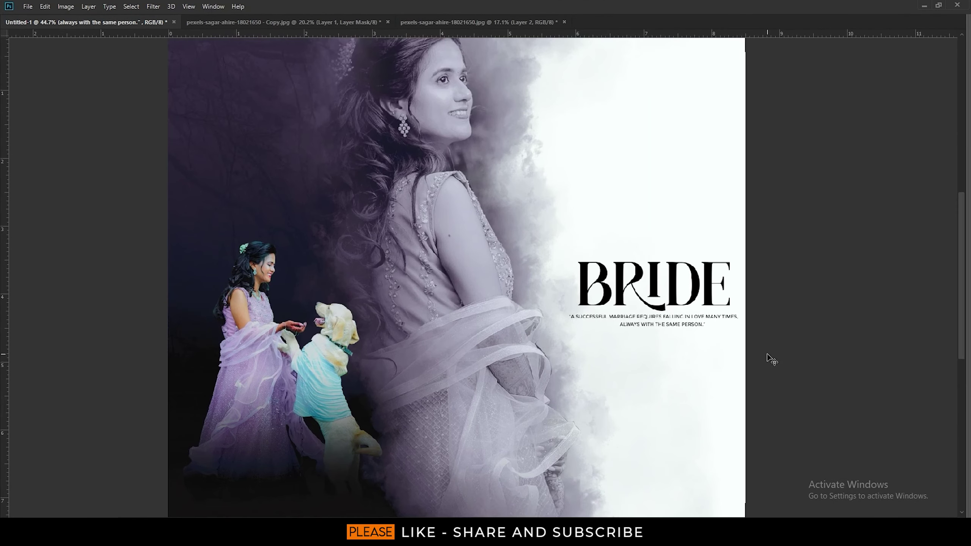